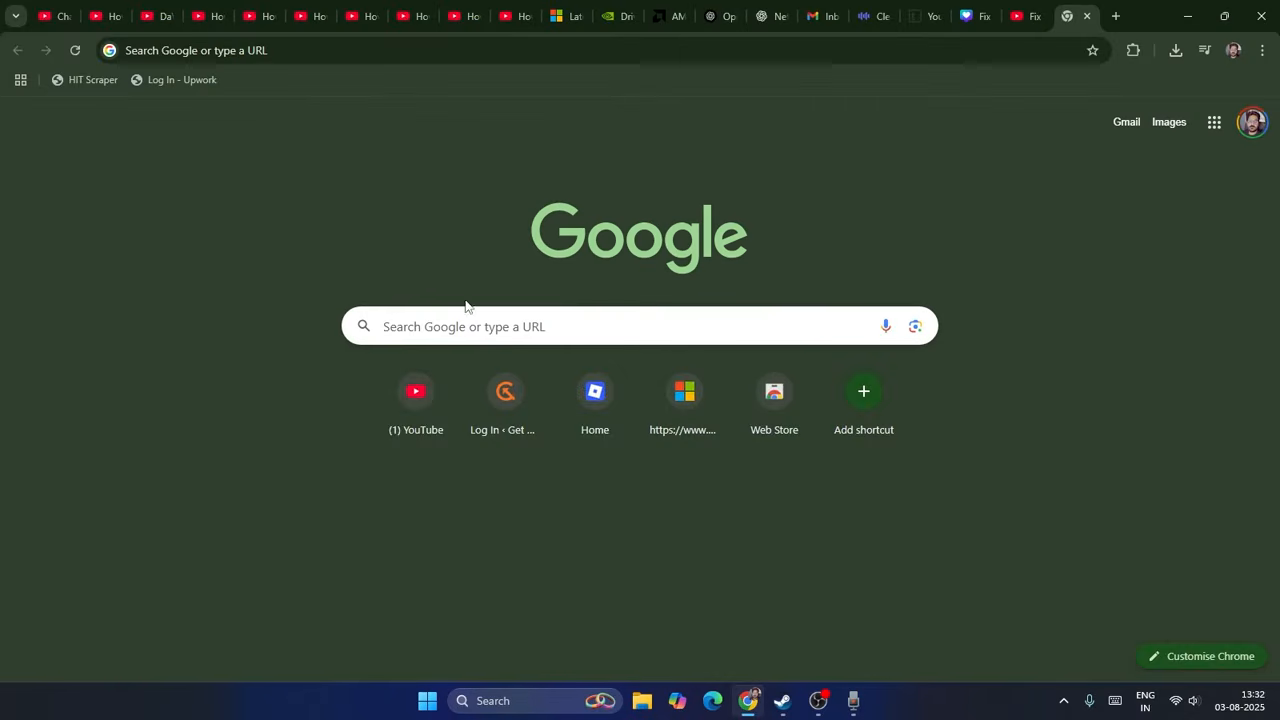
Step: Search Google for "davinci resolve 20" and open the Blackmagic Design product page from the results
left_click(443, 323)
type("da vini")
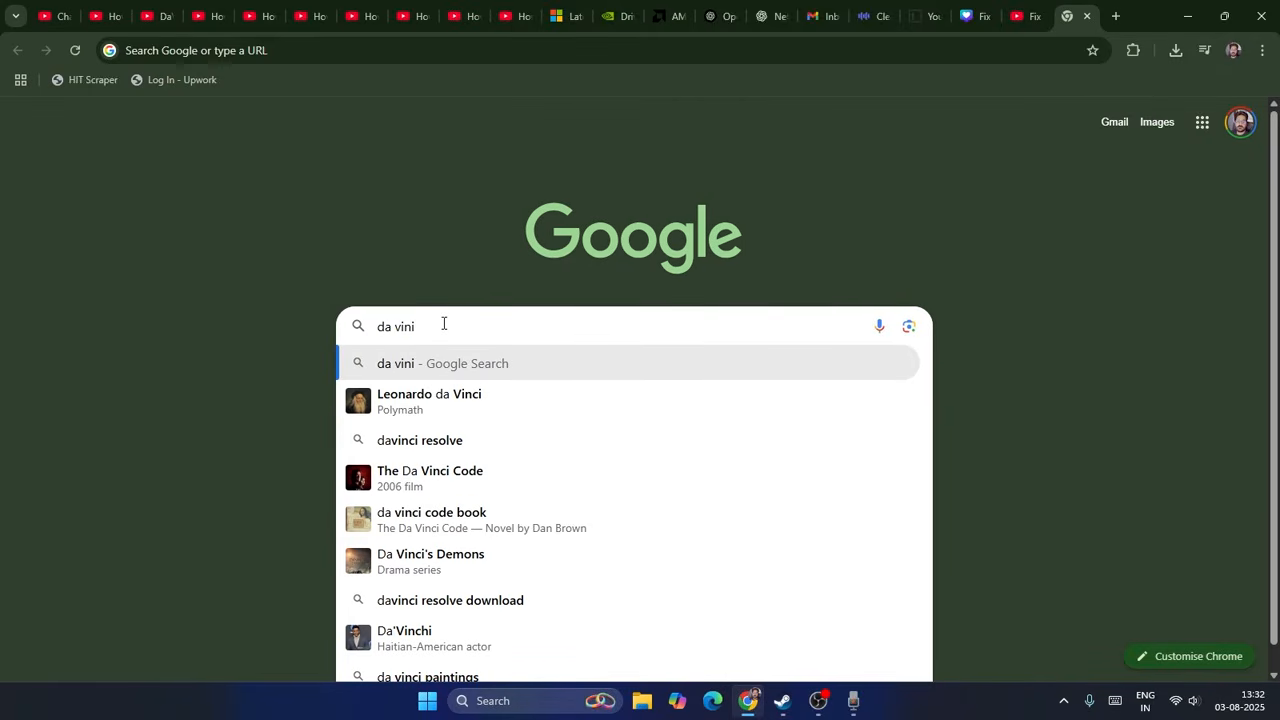
key("Down")
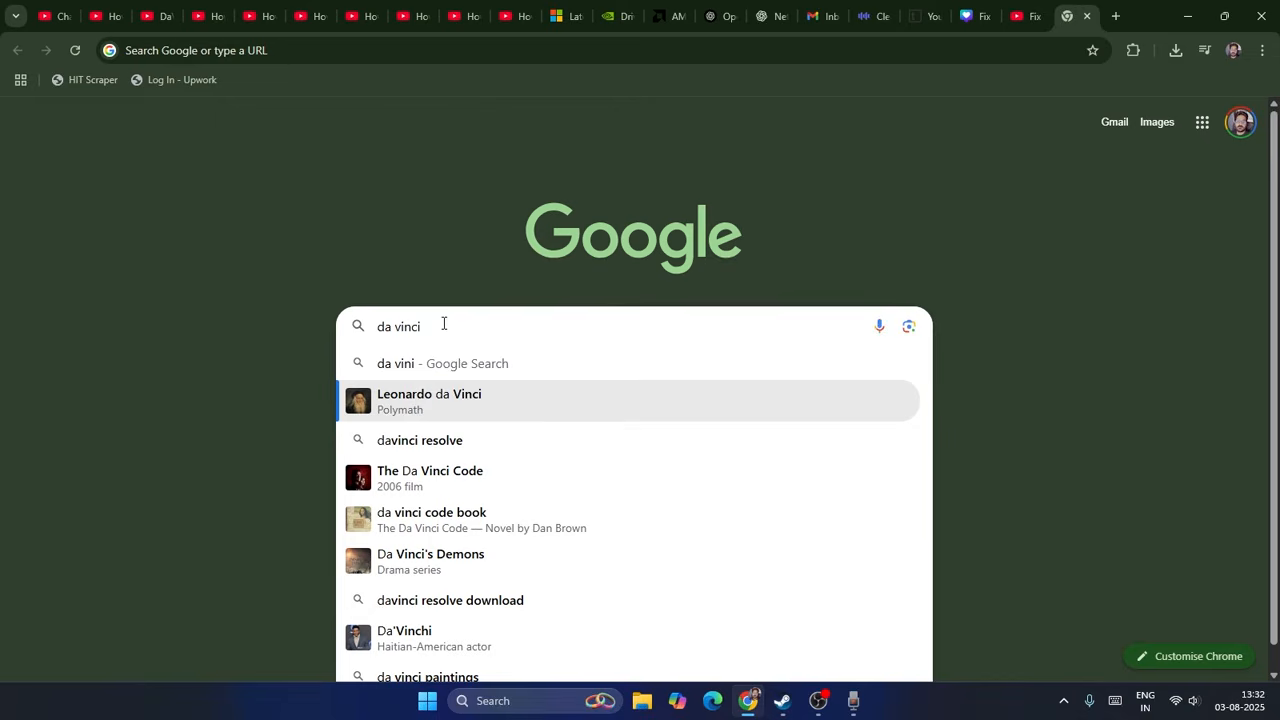
key("Down")
type("20")
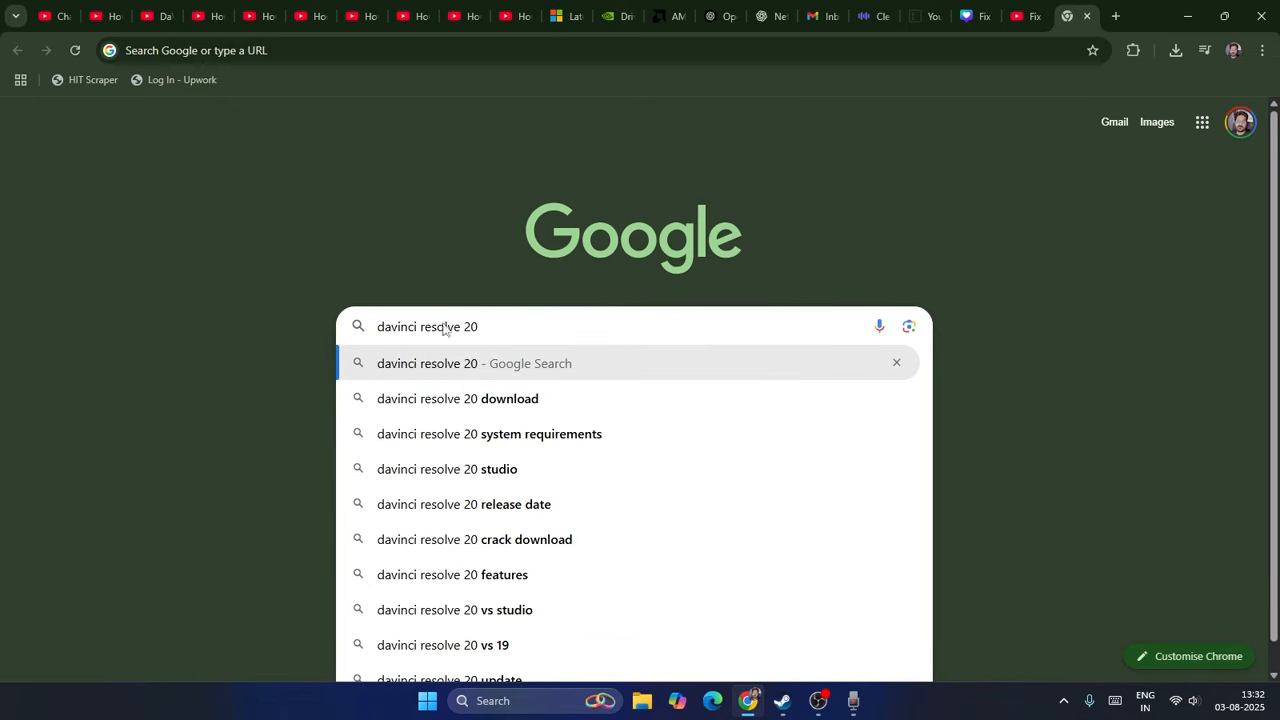
key("Return")
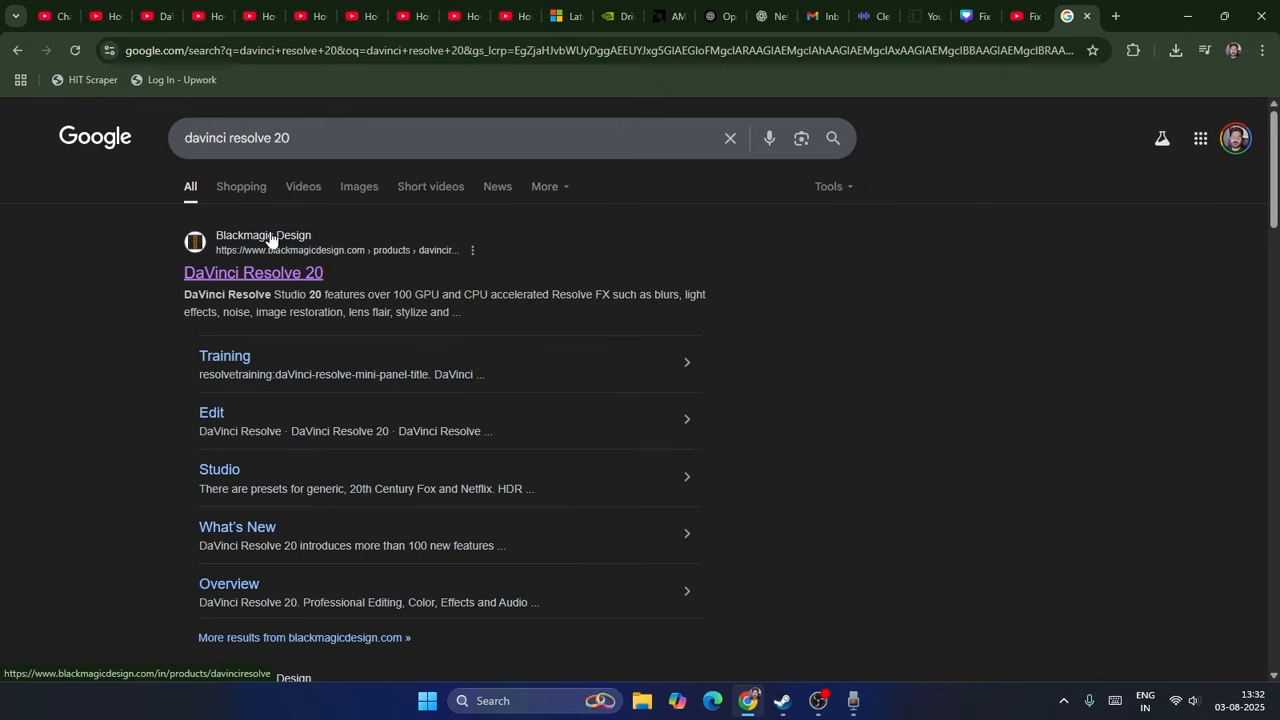
left_click(220, 274)
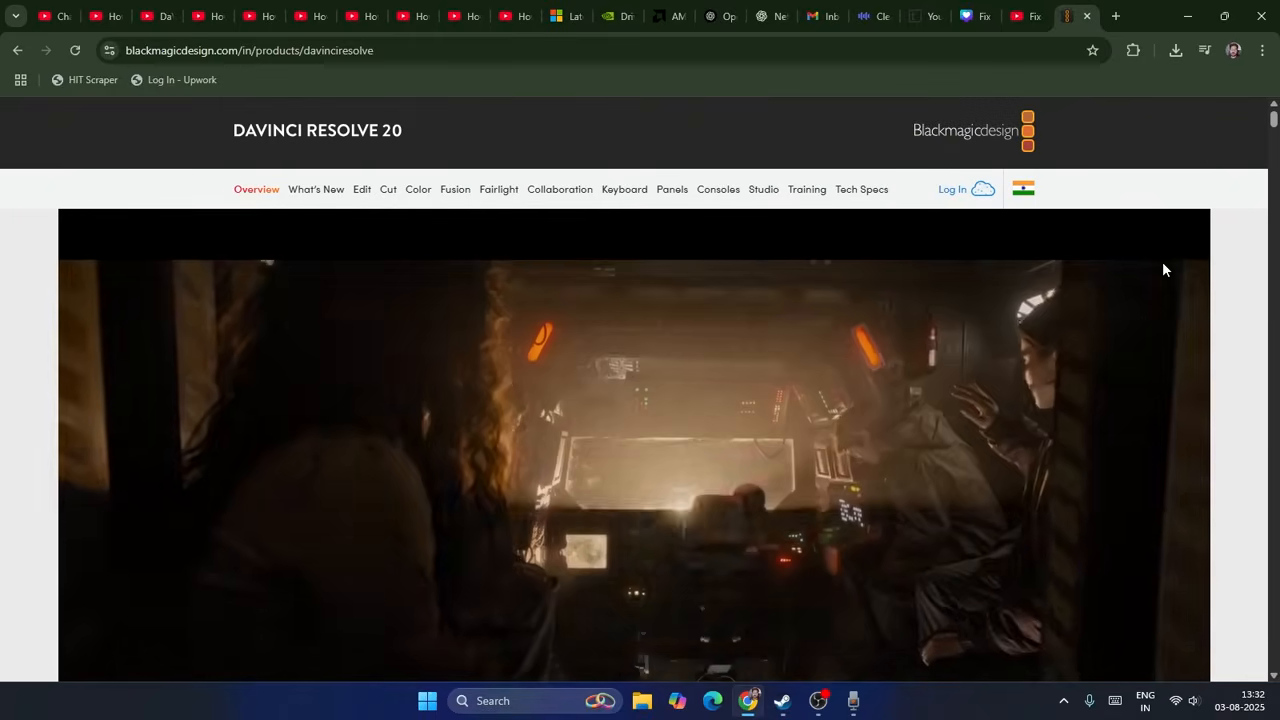
Step: Find the free DaVinci Resolve download on the product page and open its download options
scroll(1108, 252, "down", 5)
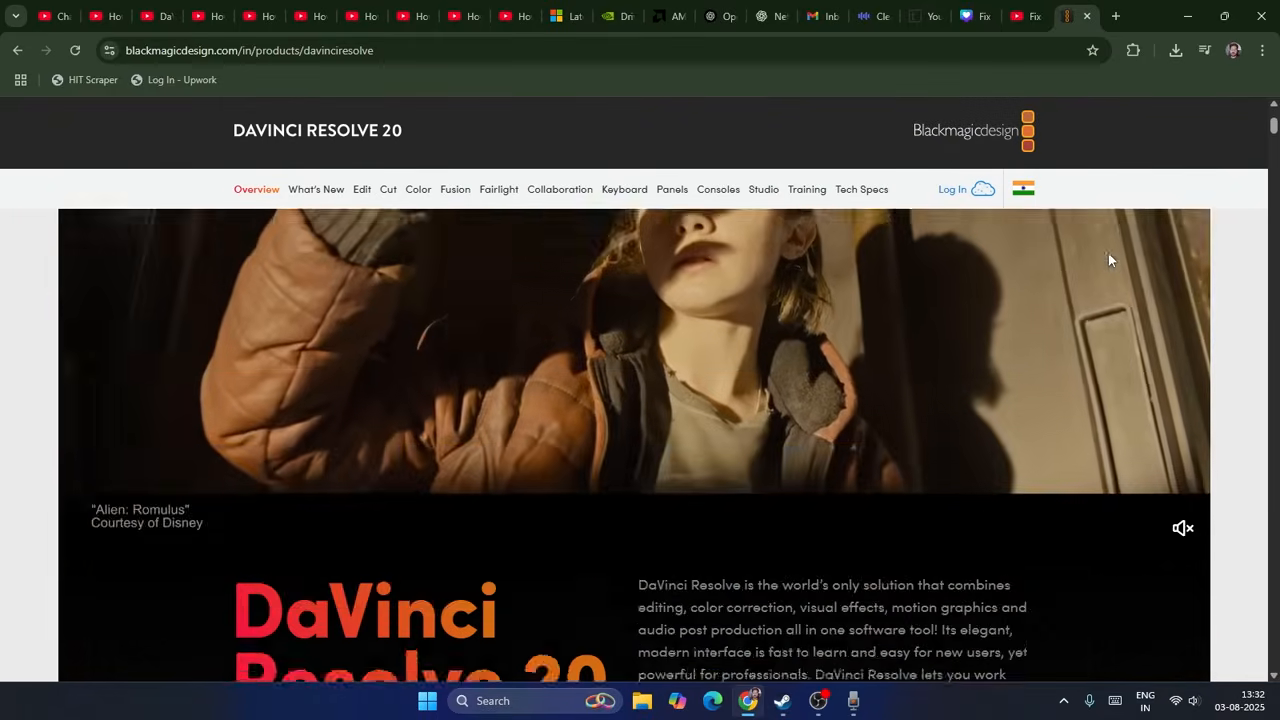
scroll(1108, 252, "up", 1)
scroll(1090, 261, "down", 1)
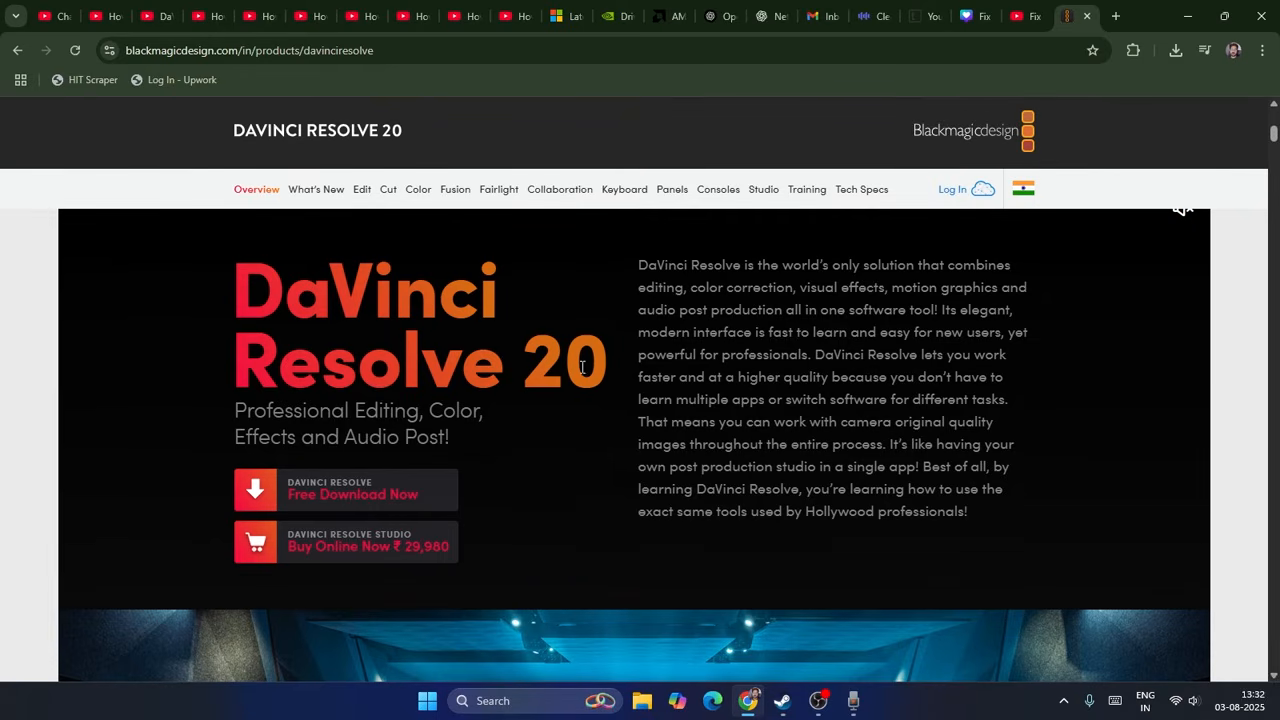
scroll(350, 345, "down", 2)
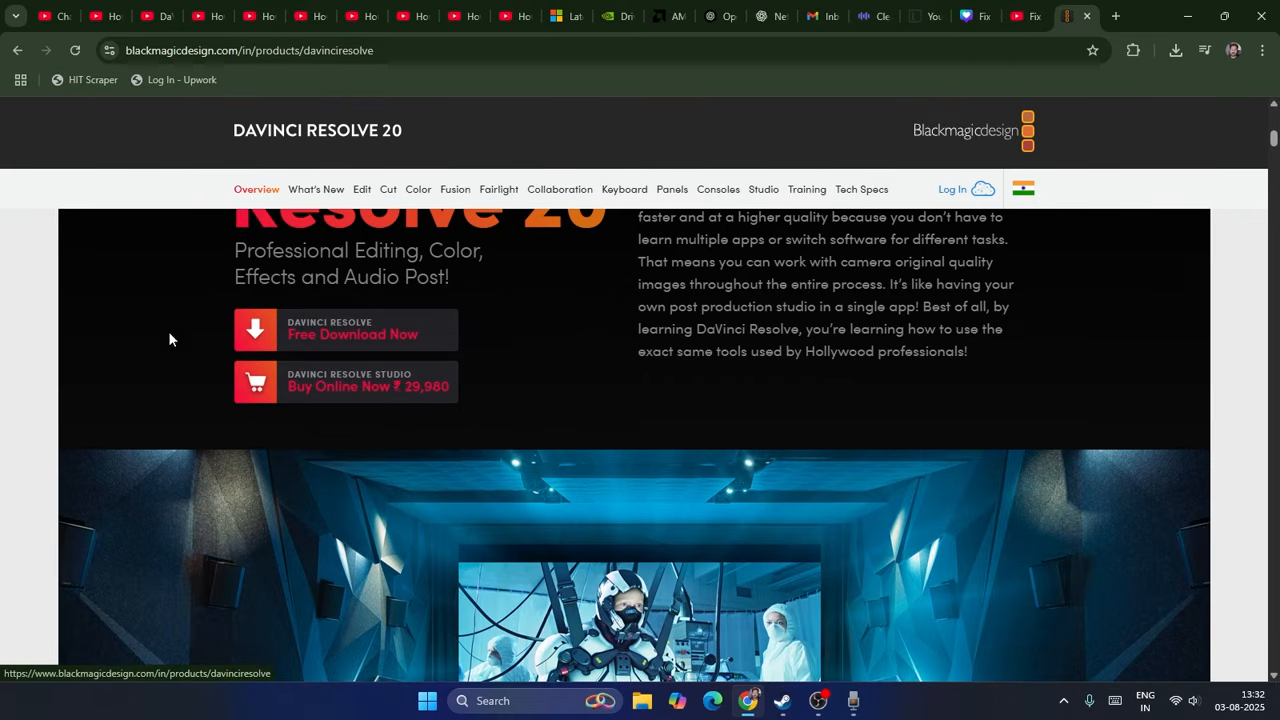
left_click(330, 334)
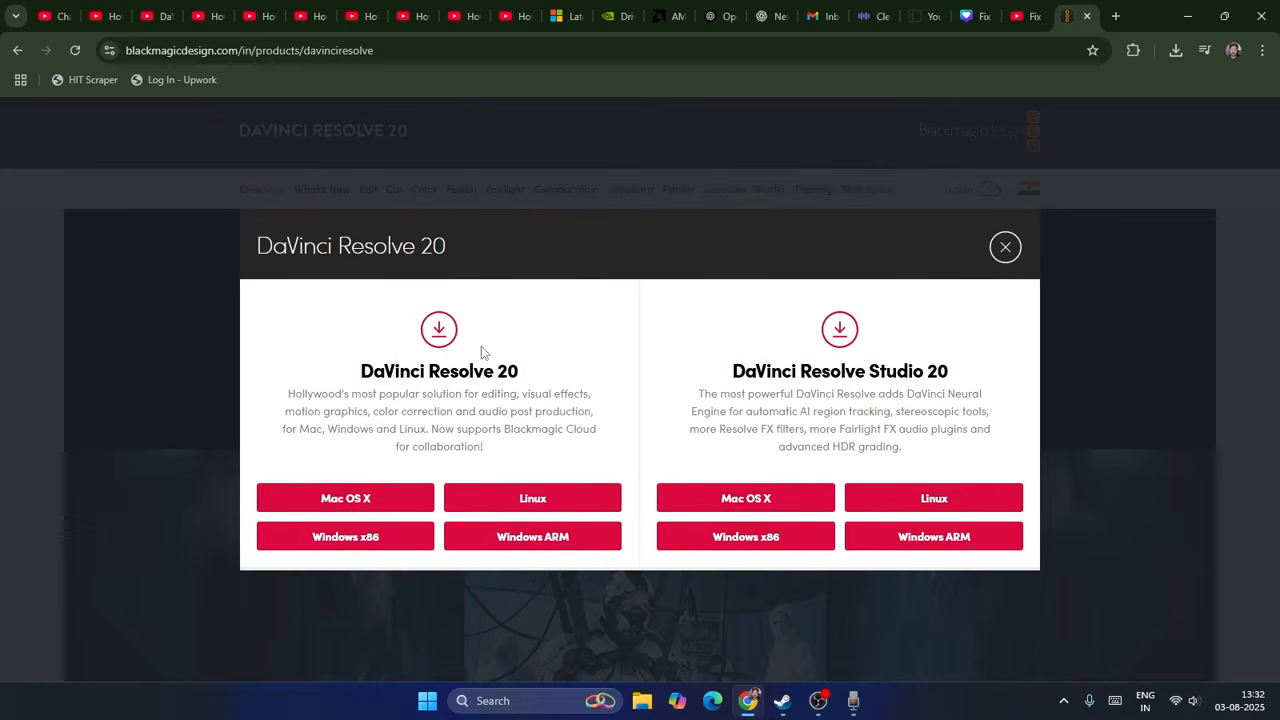
Step: Compare the DaVinci Resolve 20 and DaVinci Resolve Studio 20 download options, and close the dialog
double_click(438, 368)
left_click_drag(441, 366, 580, 368)
left_click_drag(733, 371, 962, 380)
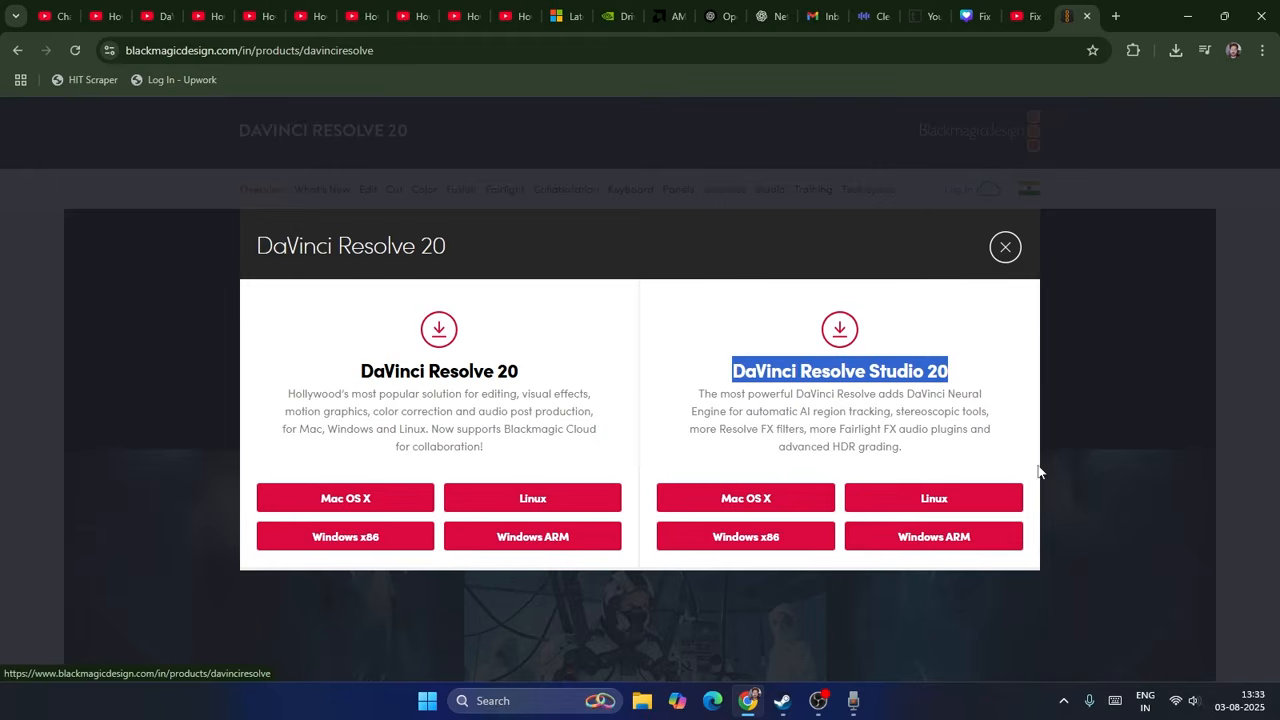
left_click(576, 333)
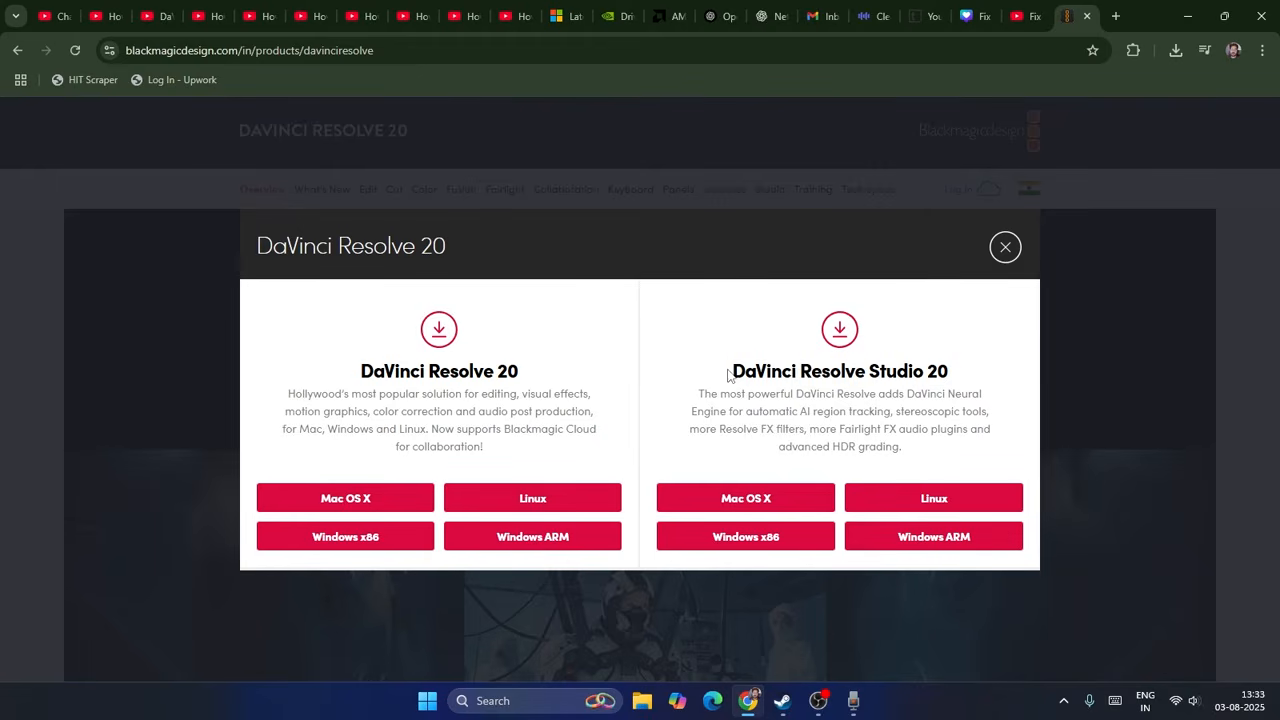
left_click_drag(731, 373, 952, 381)
left_click(971, 375)
left_click(1003, 247)
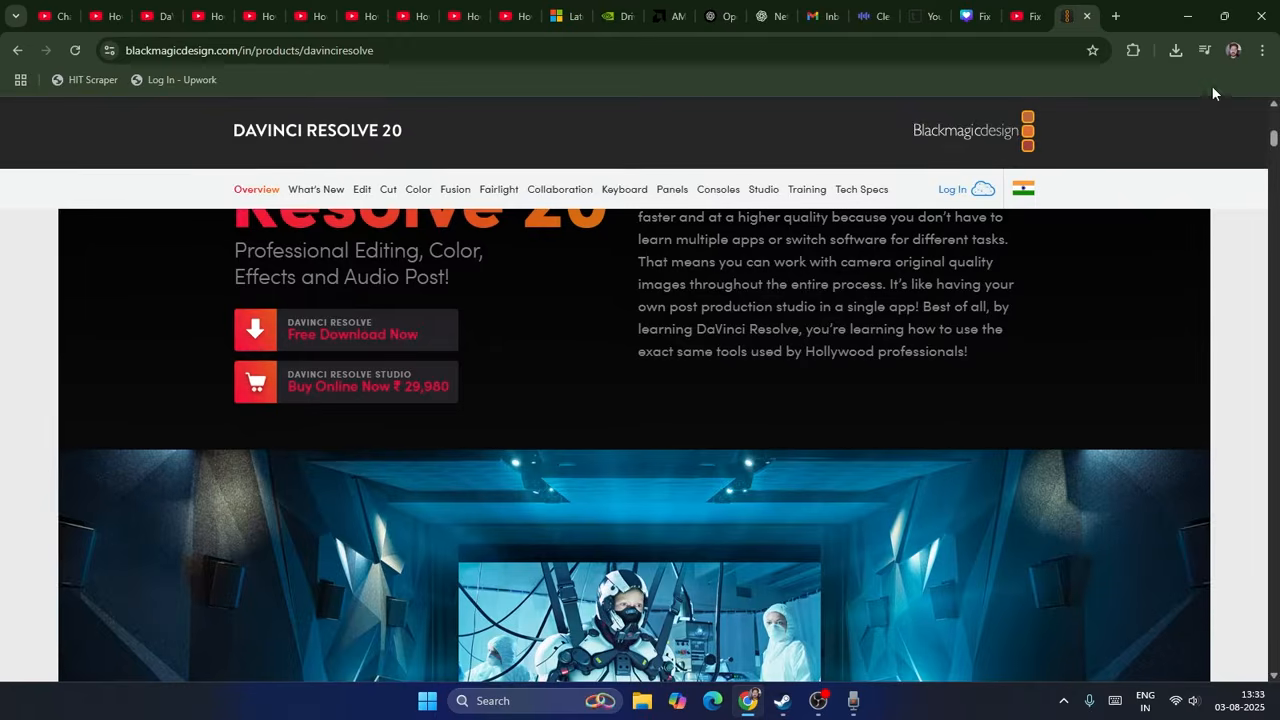
Step: Switch from the browser to DaVinci Resolve, launching it from the desktop, and create a new project named Youtube
left_click(1190, 20)
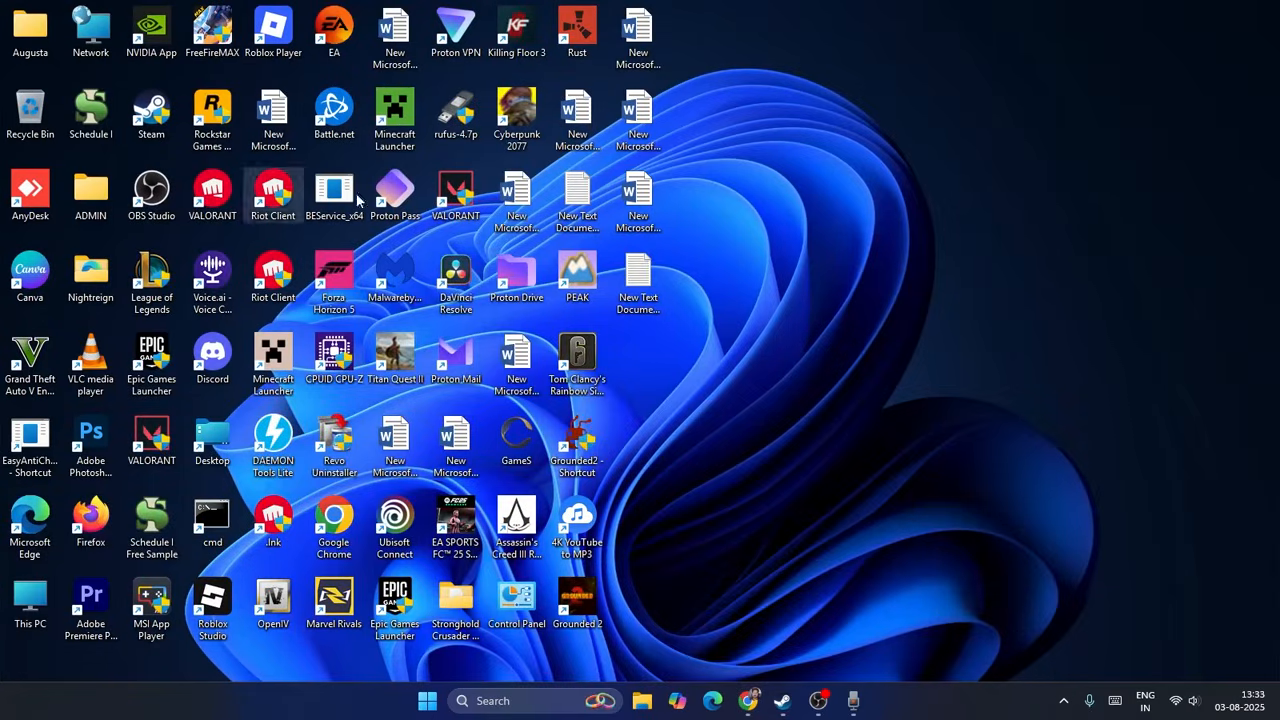
double_click(458, 305)
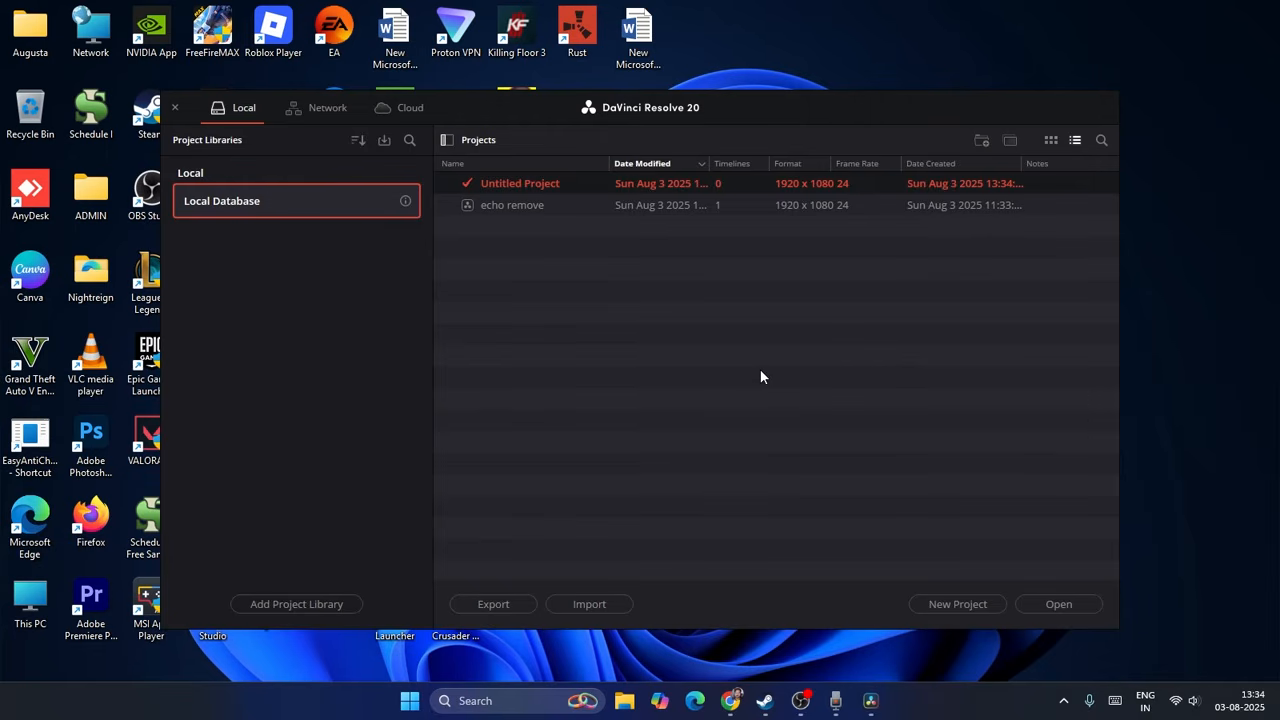
left_click(939, 605)
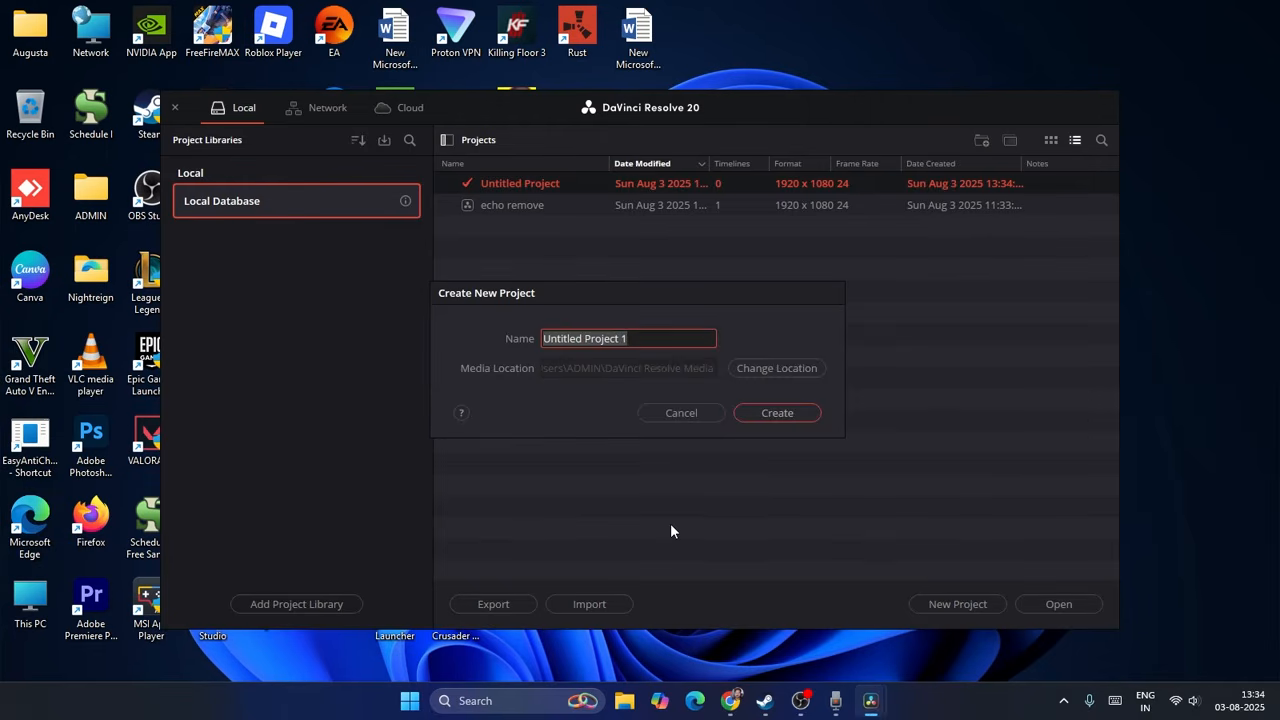
key("BackSpace")
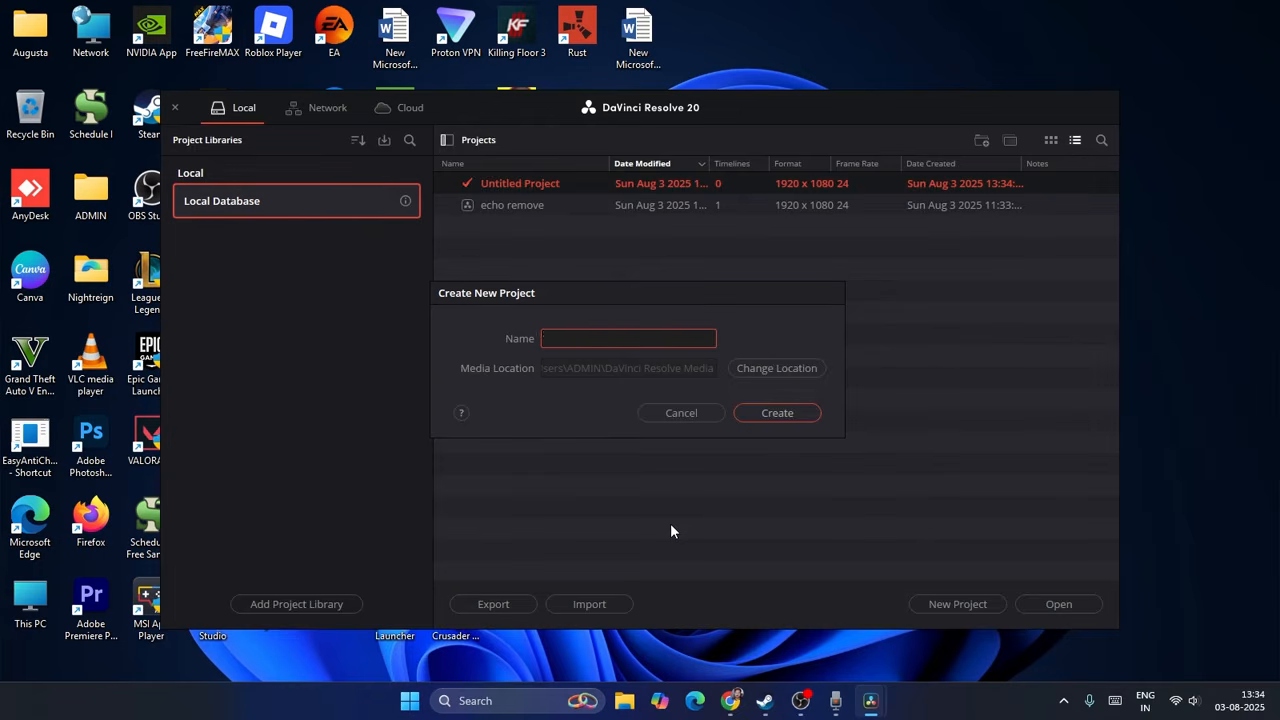
type("Youtube")
left_click(777, 413)
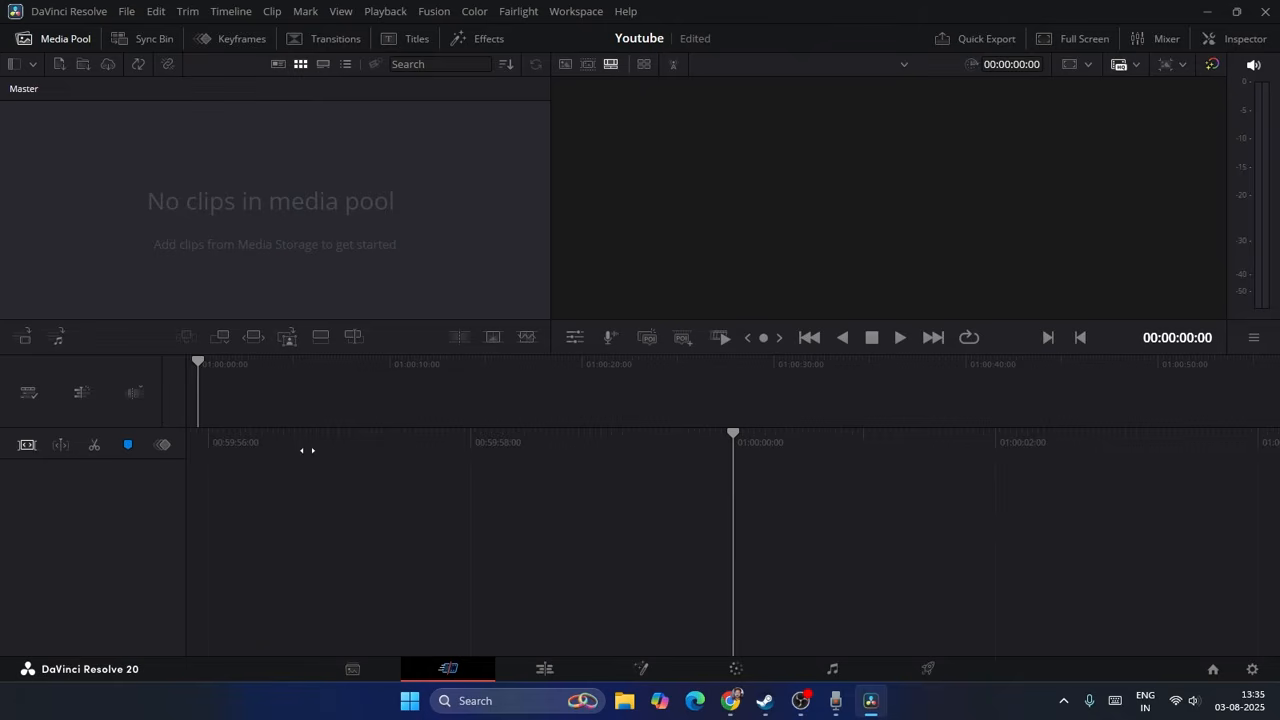
Step: Switch the project to the Edit page and open the Project Settings
left_click(543, 669)
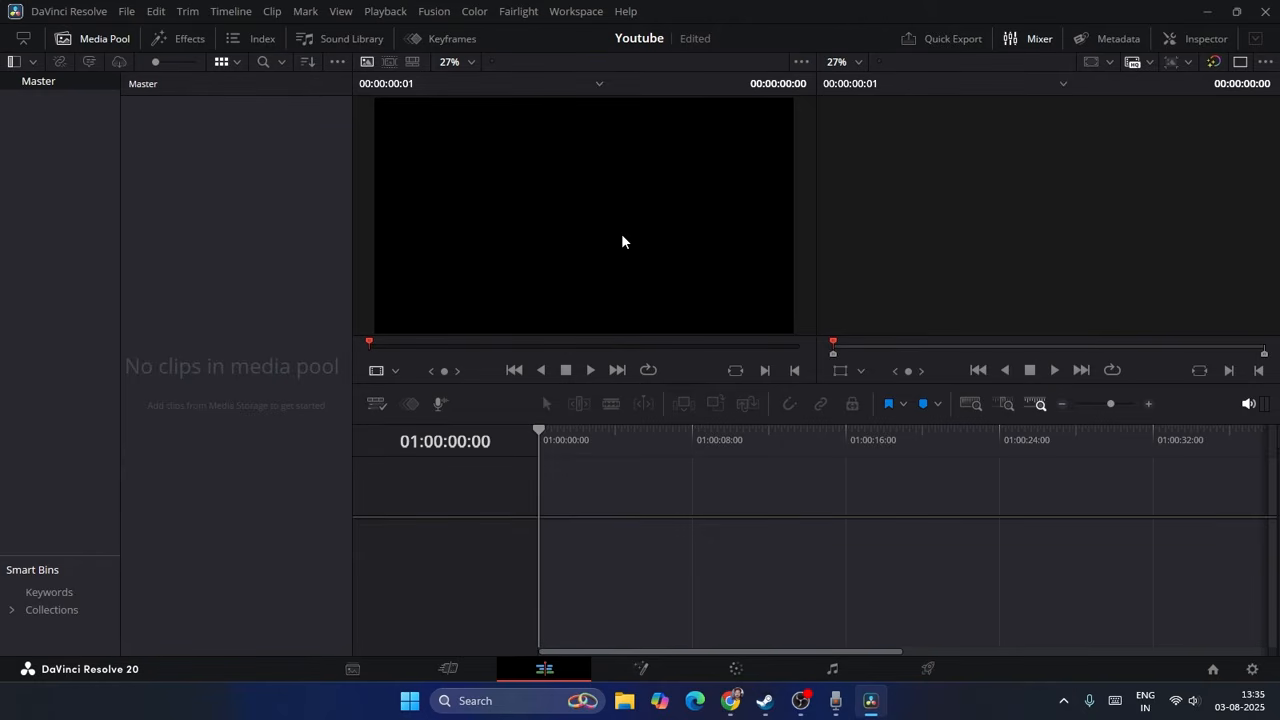
left_click(129, 11)
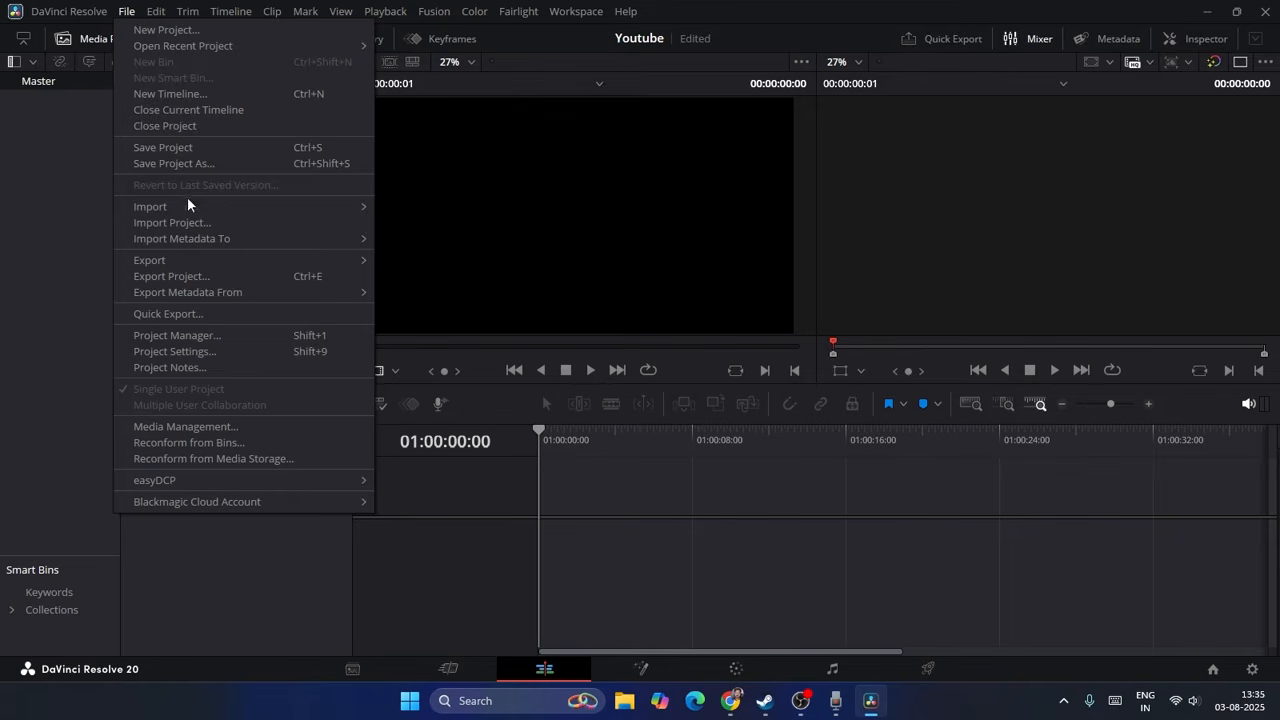
mouse_move(185, 208)
left_click(205, 354)
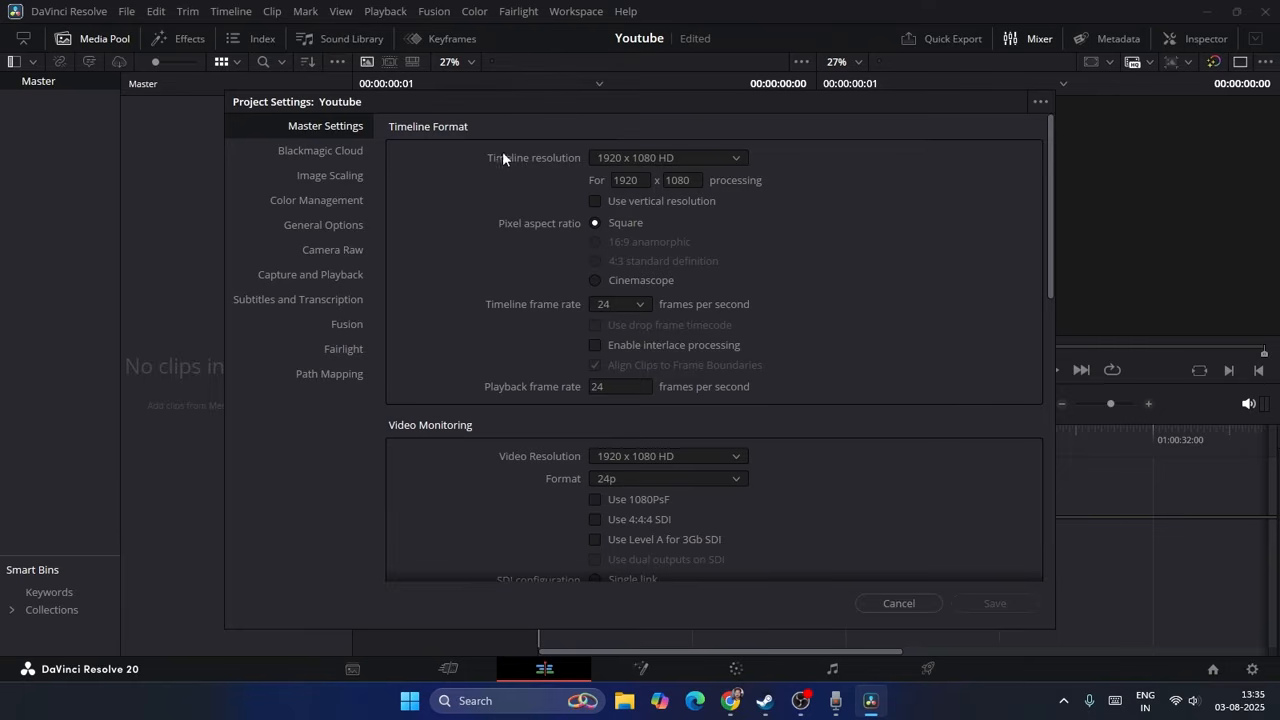
Step: Review the timeline resolution, vertical resolution and frame rate options, and save the project settings with 1920 x 1080 HD and 24 fps
left_click(737, 156)
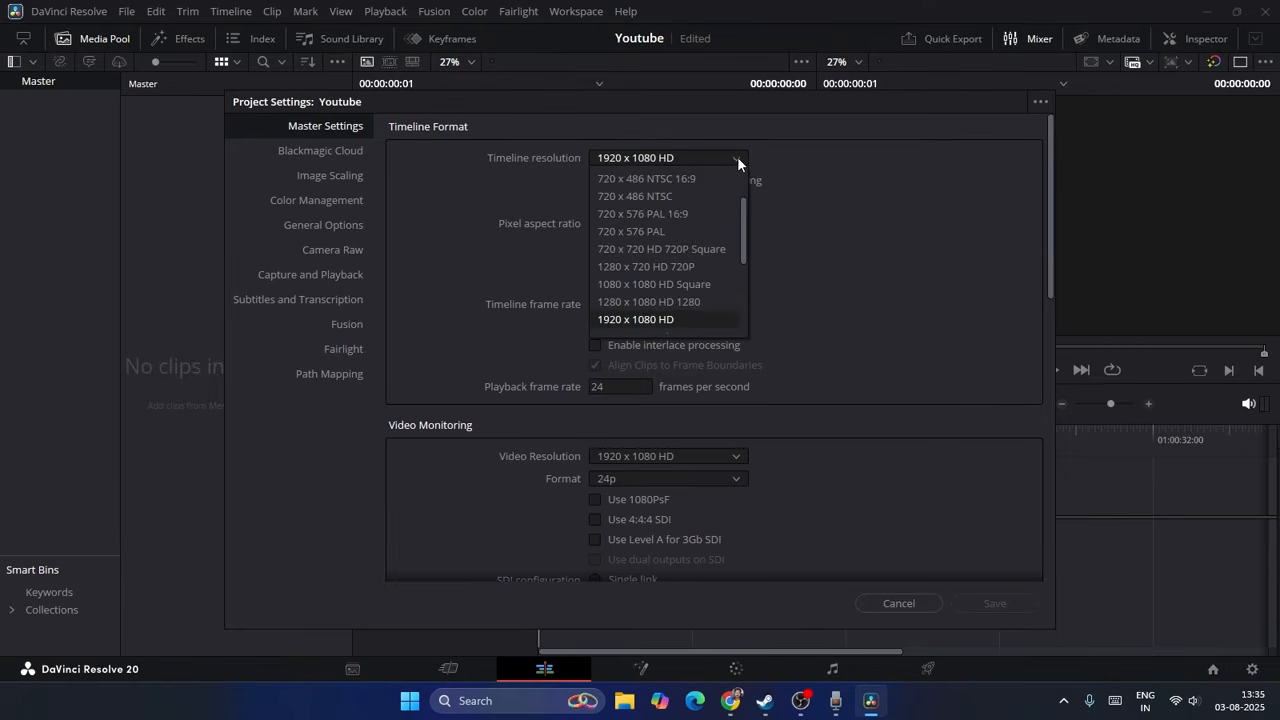
scroll(660, 300, "down", 5)
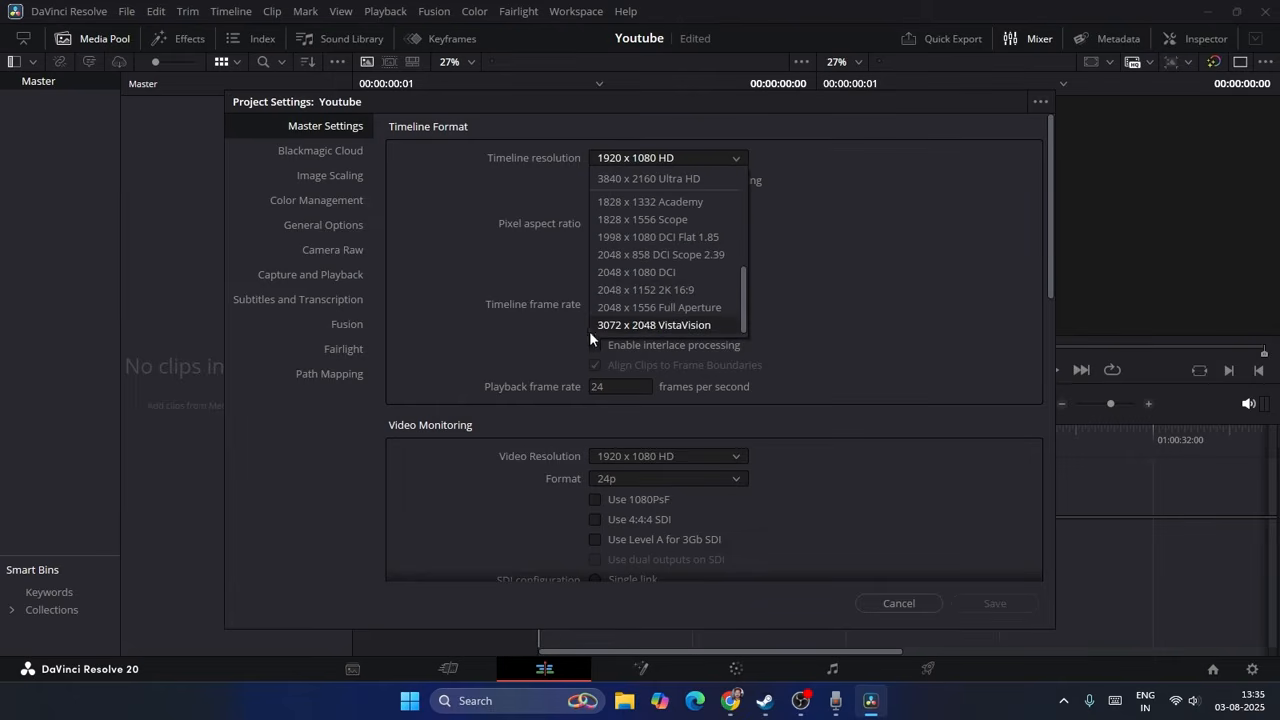
left_click(901, 230)
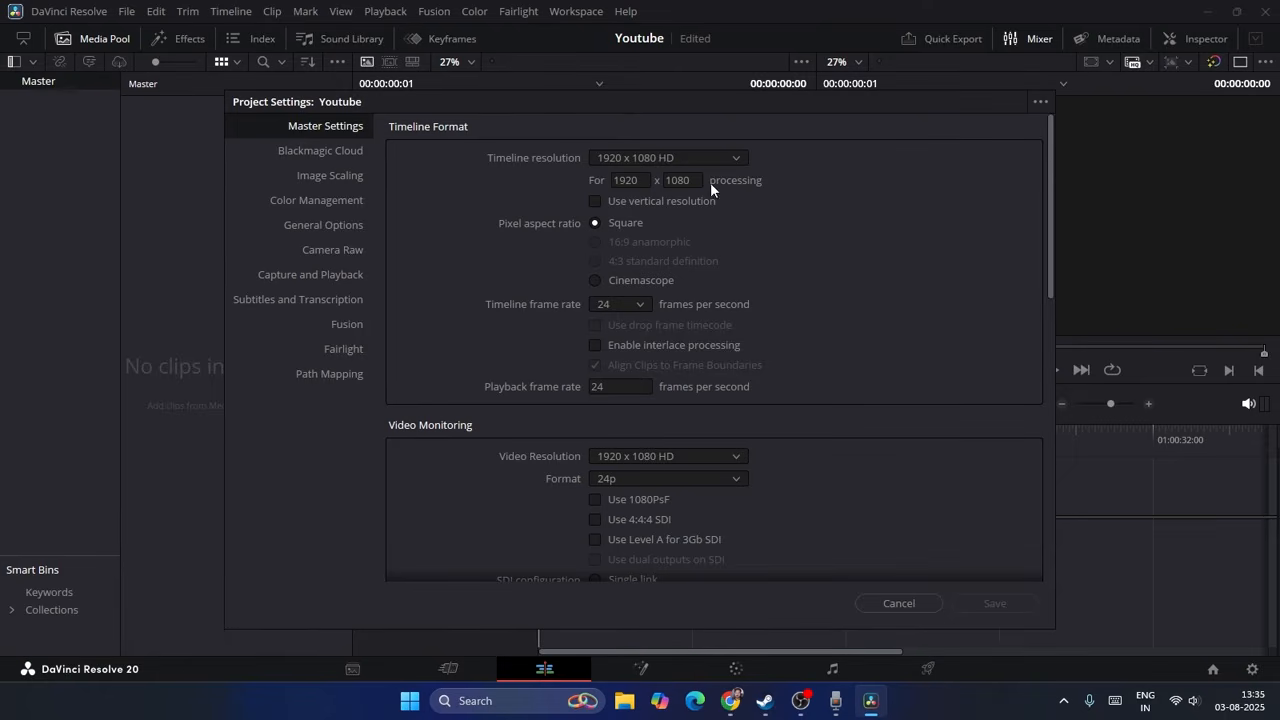
left_click(596, 202)
left_click(641, 304)
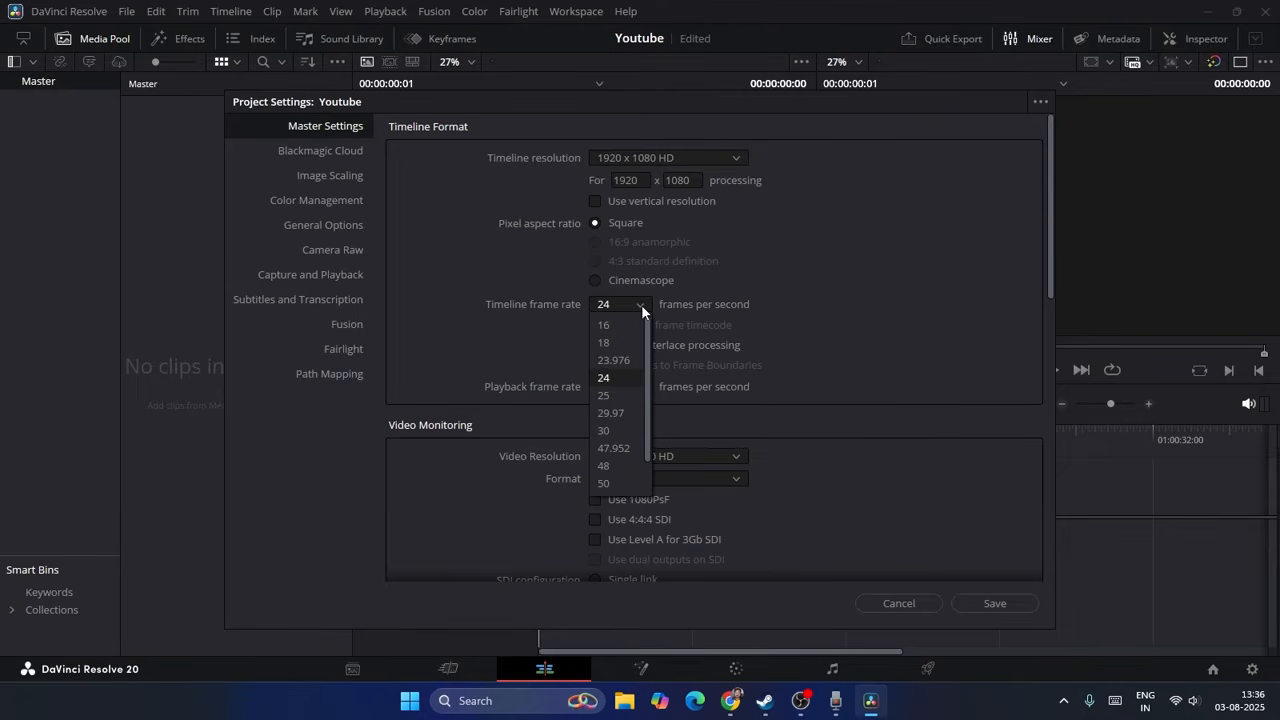
left_click(641, 303)
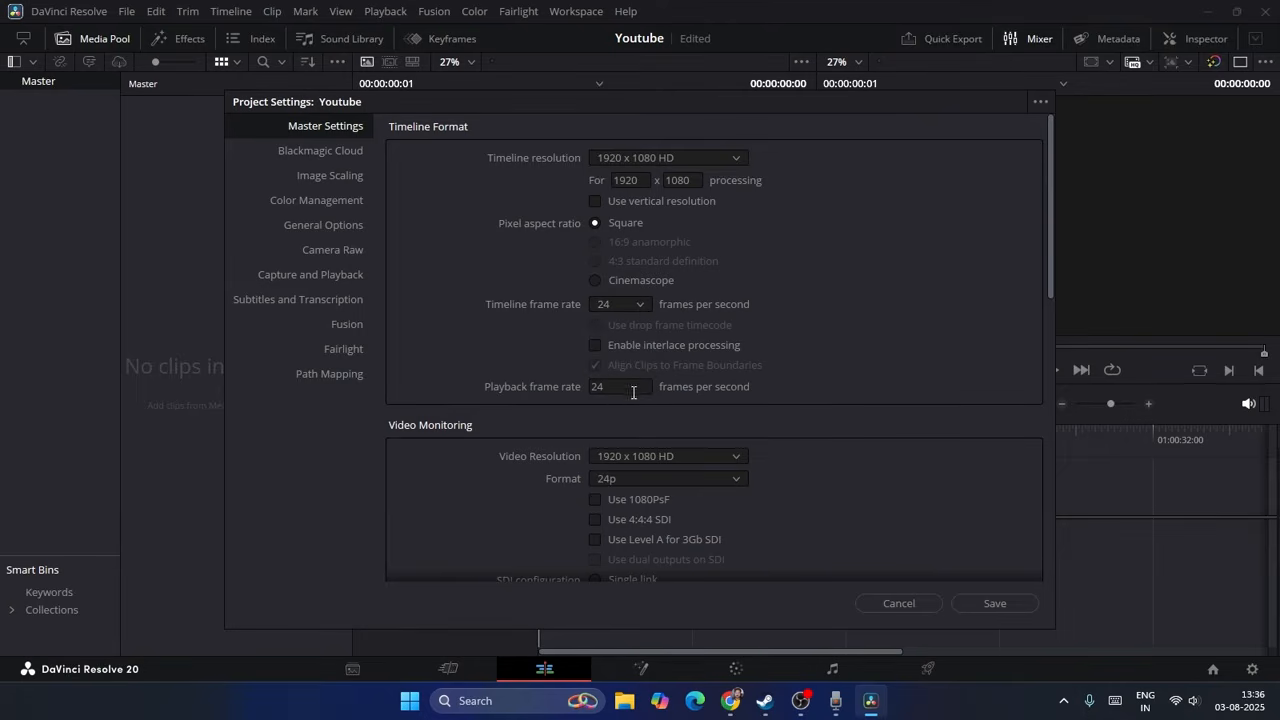
left_click(1018, 605)
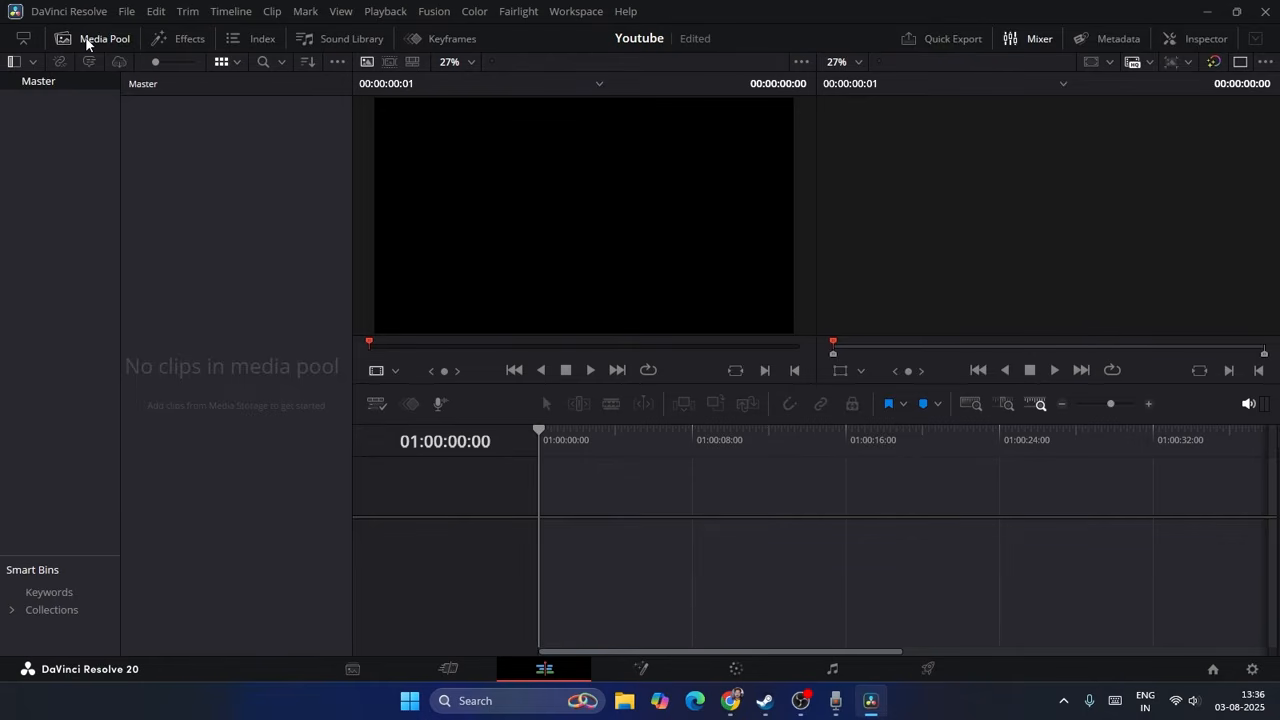
right_click(223, 153)
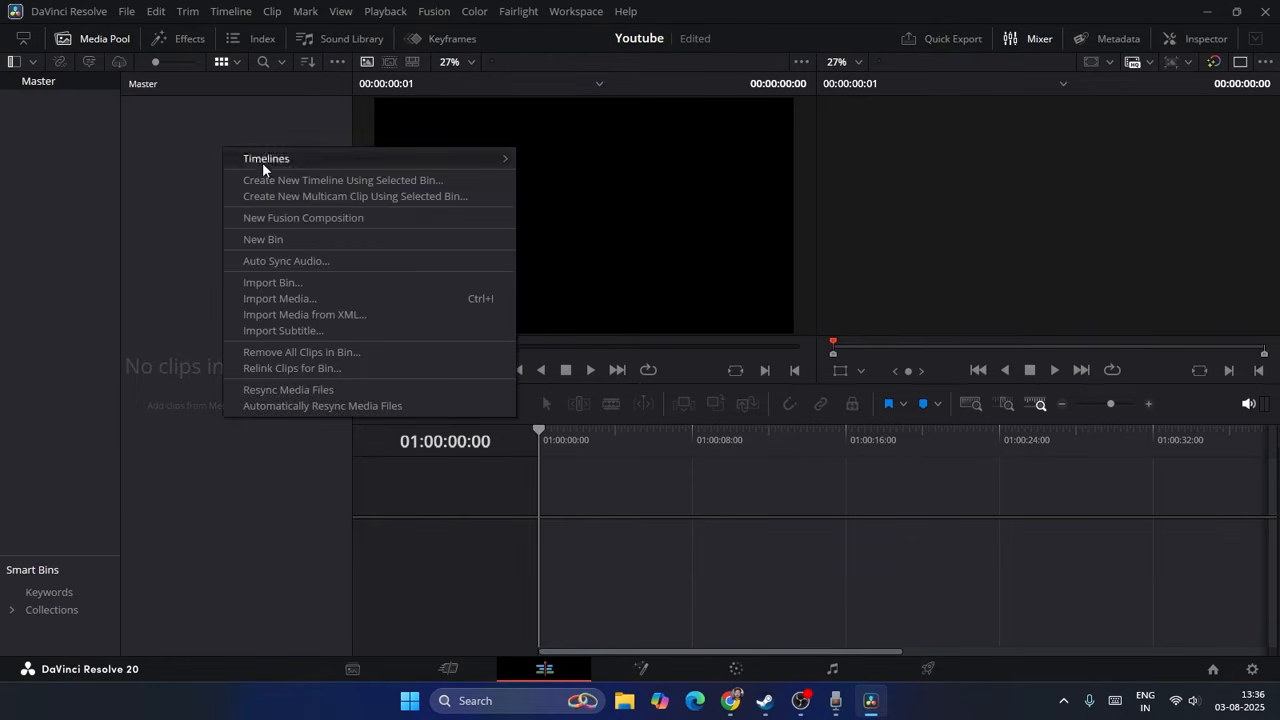
left_click(293, 298)
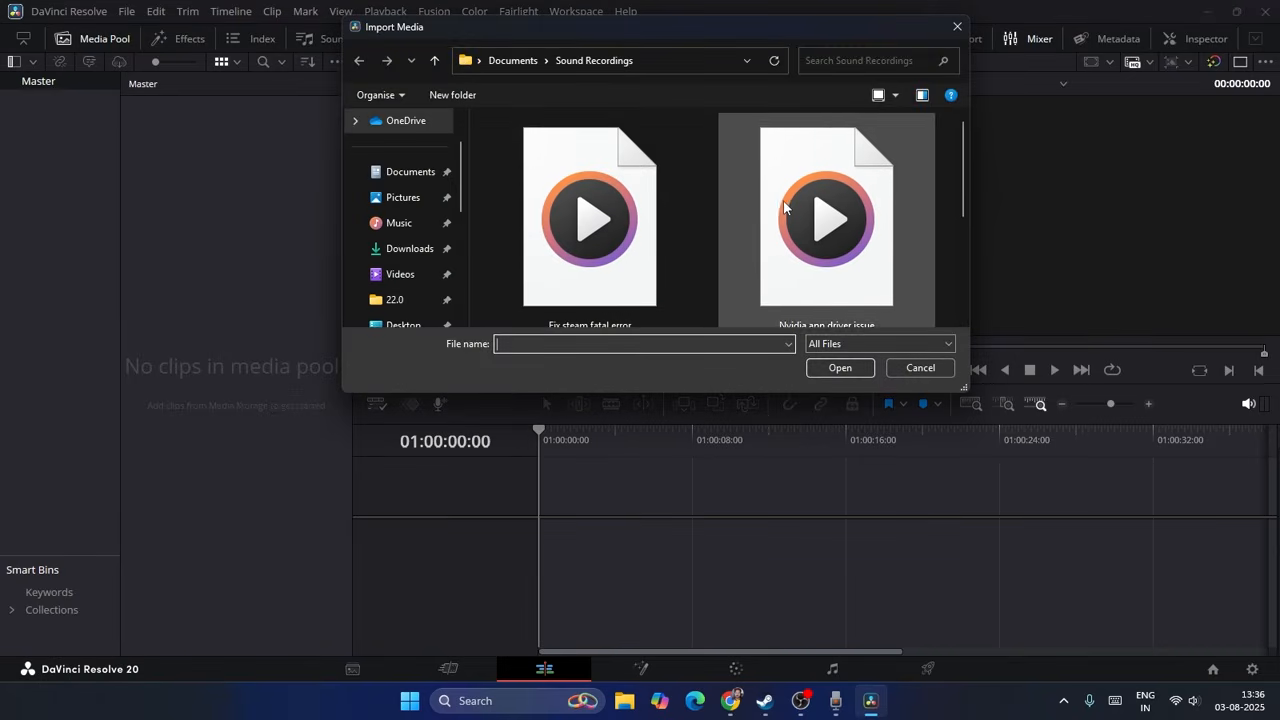
left_click(426, 276)
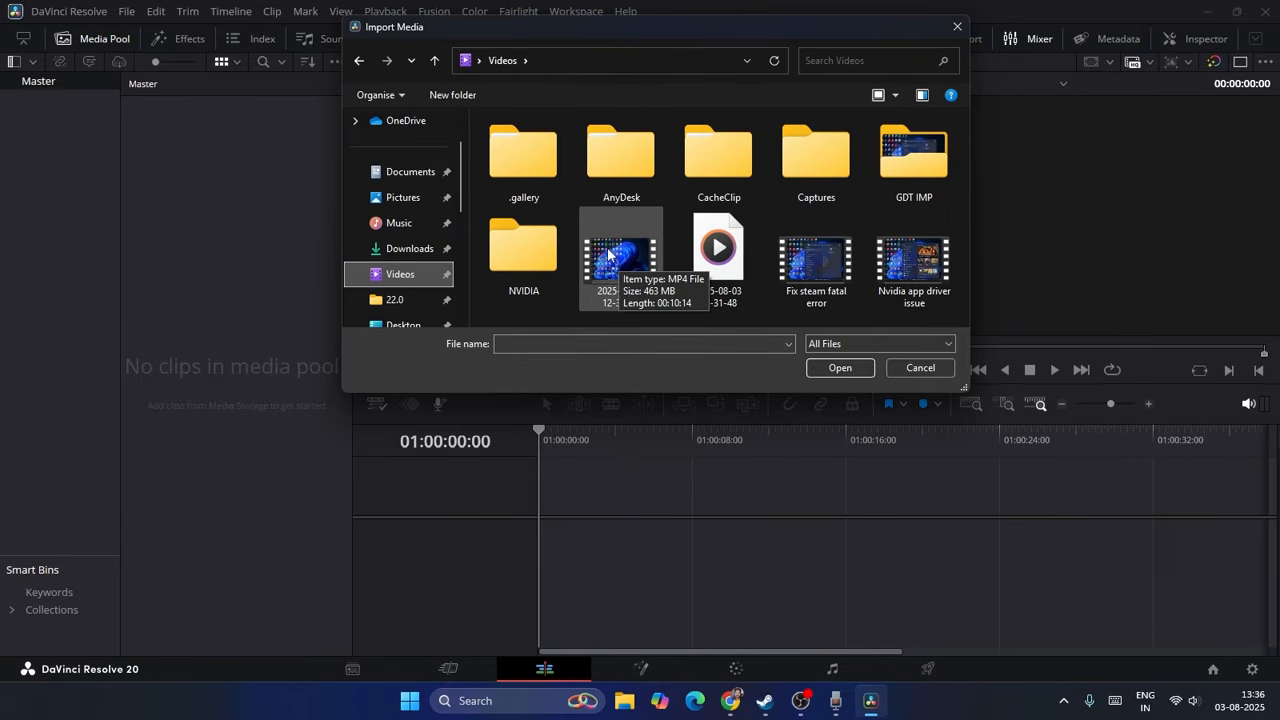
left_click_drag(608, 254, 621, 300)
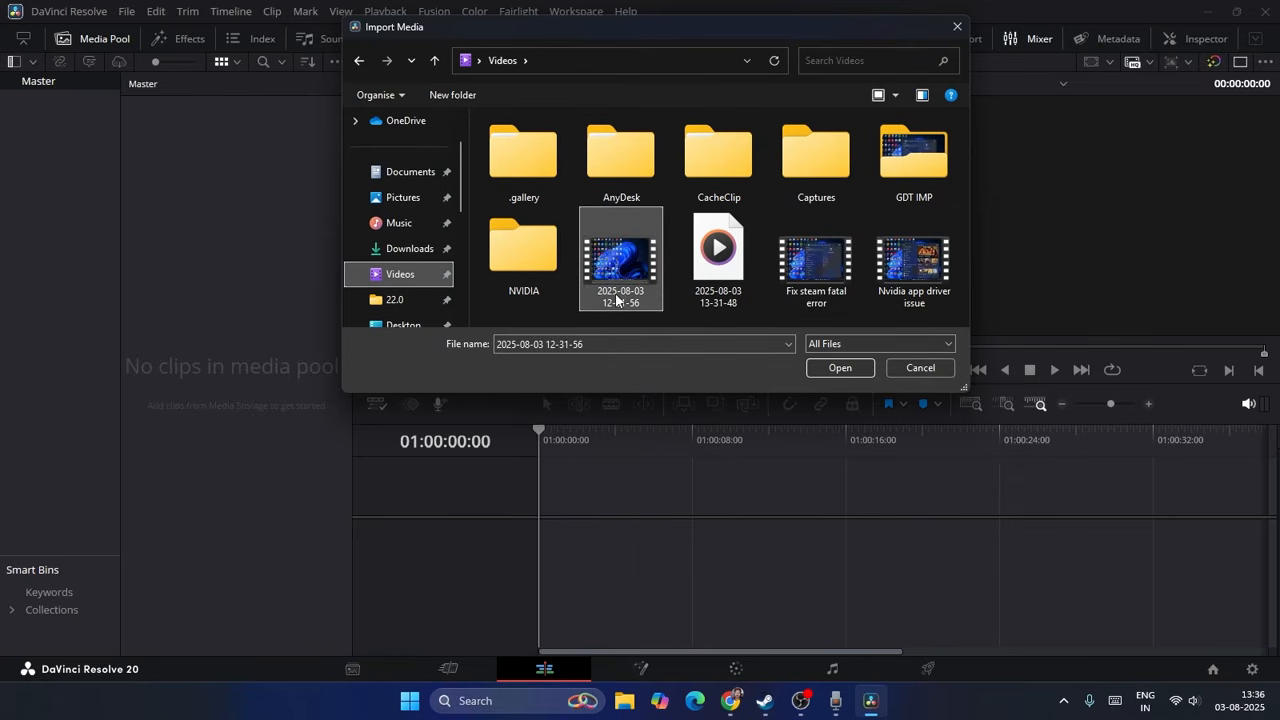
double_click(620, 274)
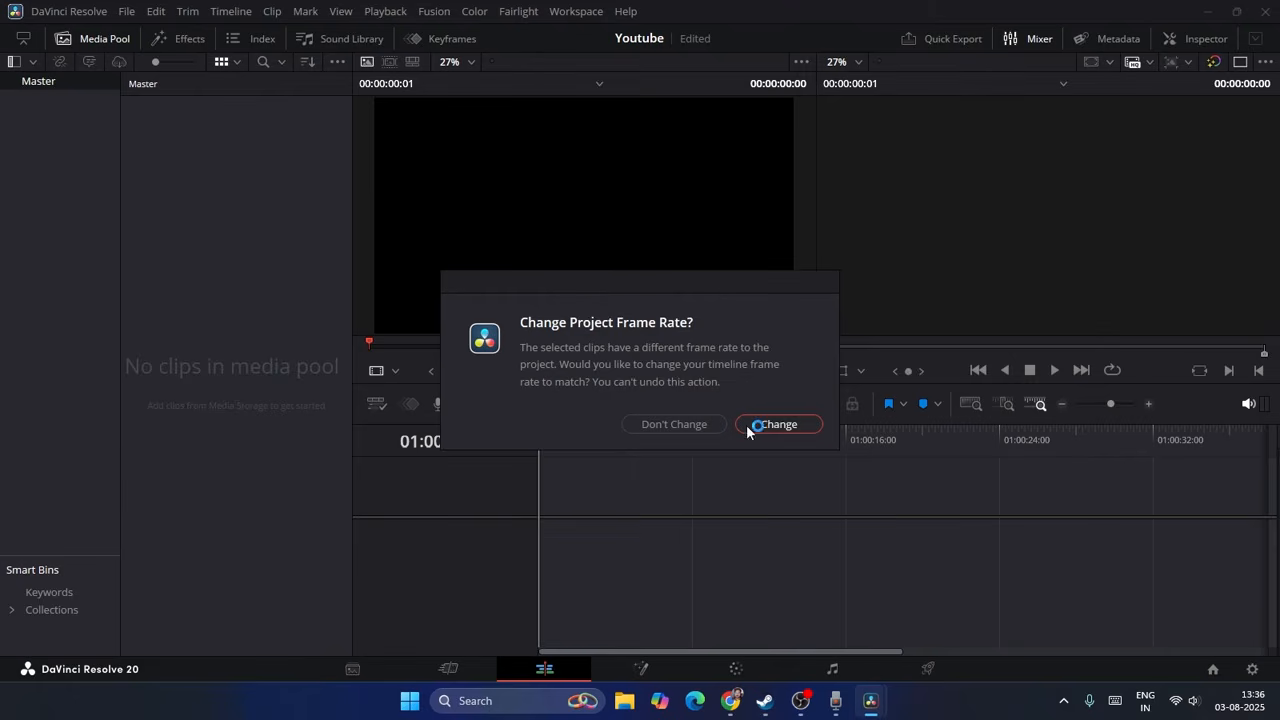
left_click(700, 424)
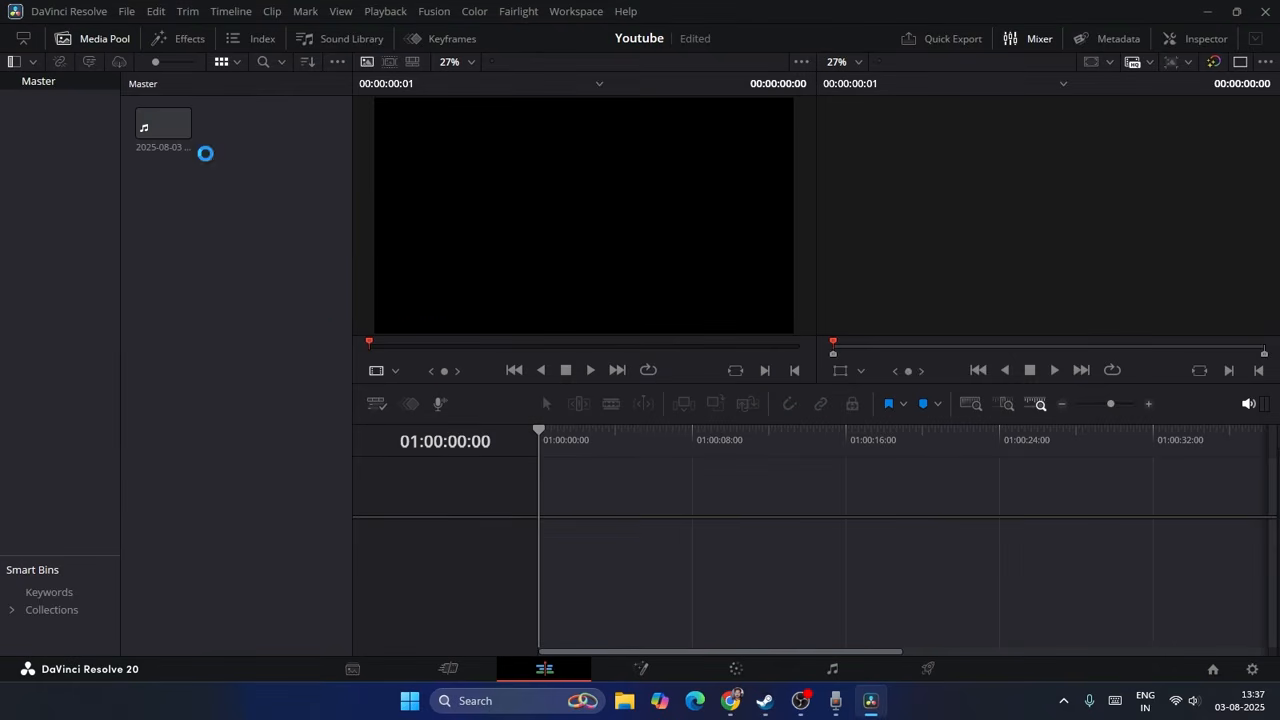
left_click(160, 135)
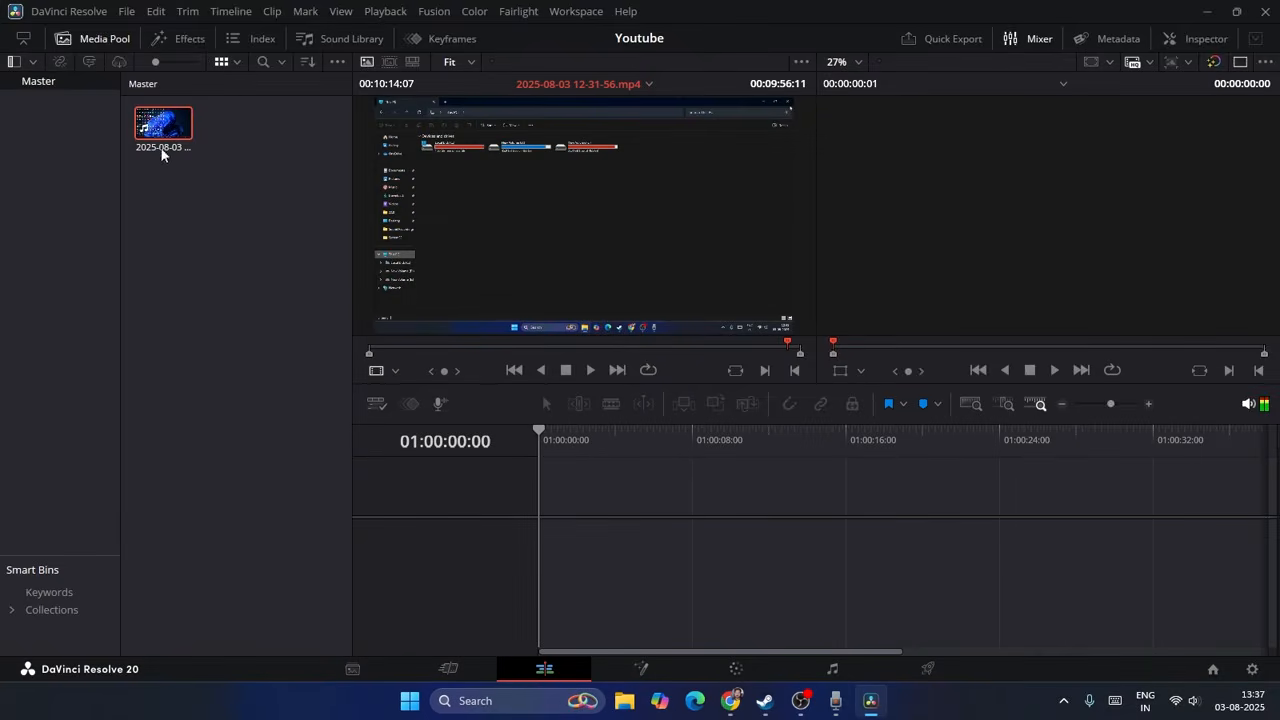
left_click_drag(165, 128, 543, 553)
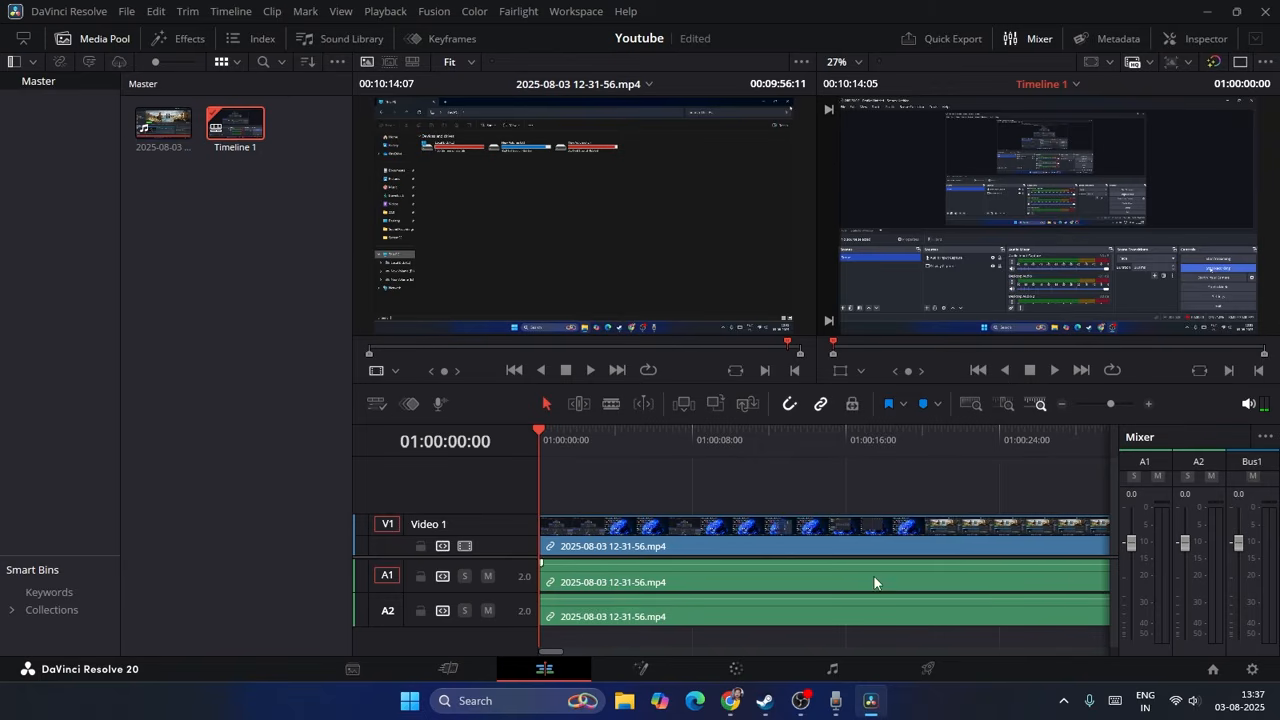
left_click_drag(553, 651, 519, 686)
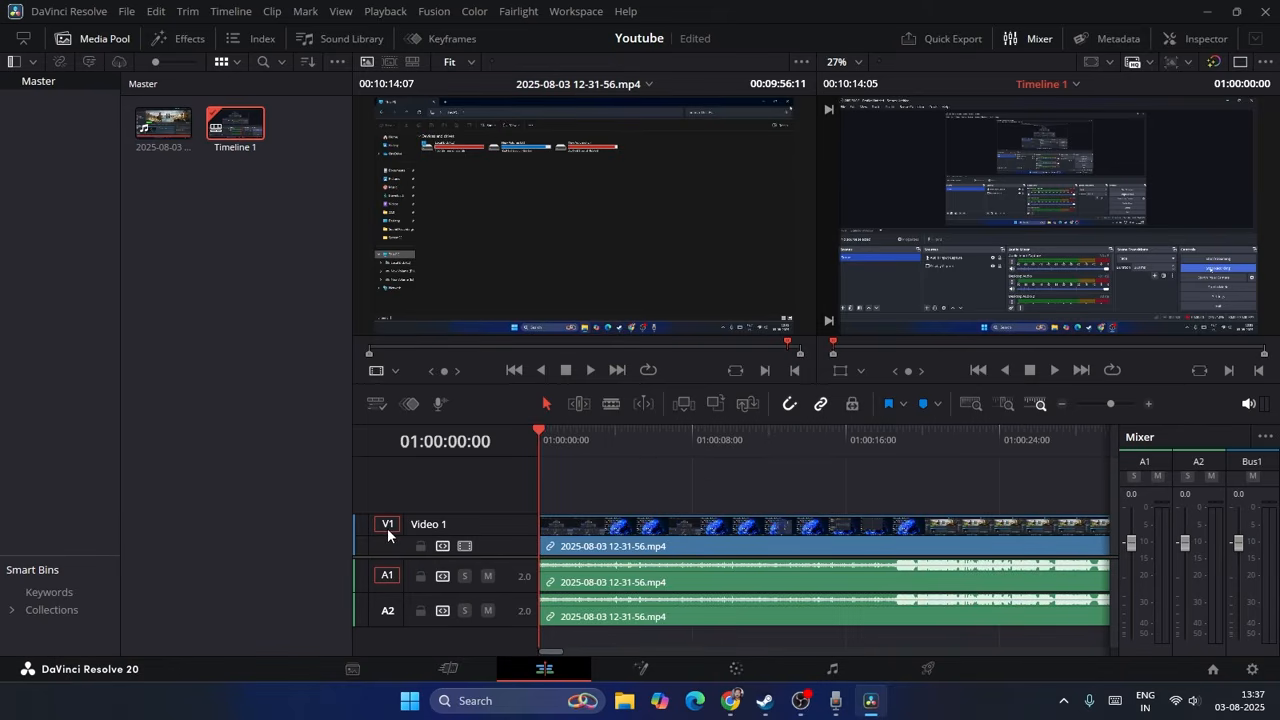
Step: Turn off Linked Selection and open only the audio part of the timeline clip in the source viewer
double_click(651, 551)
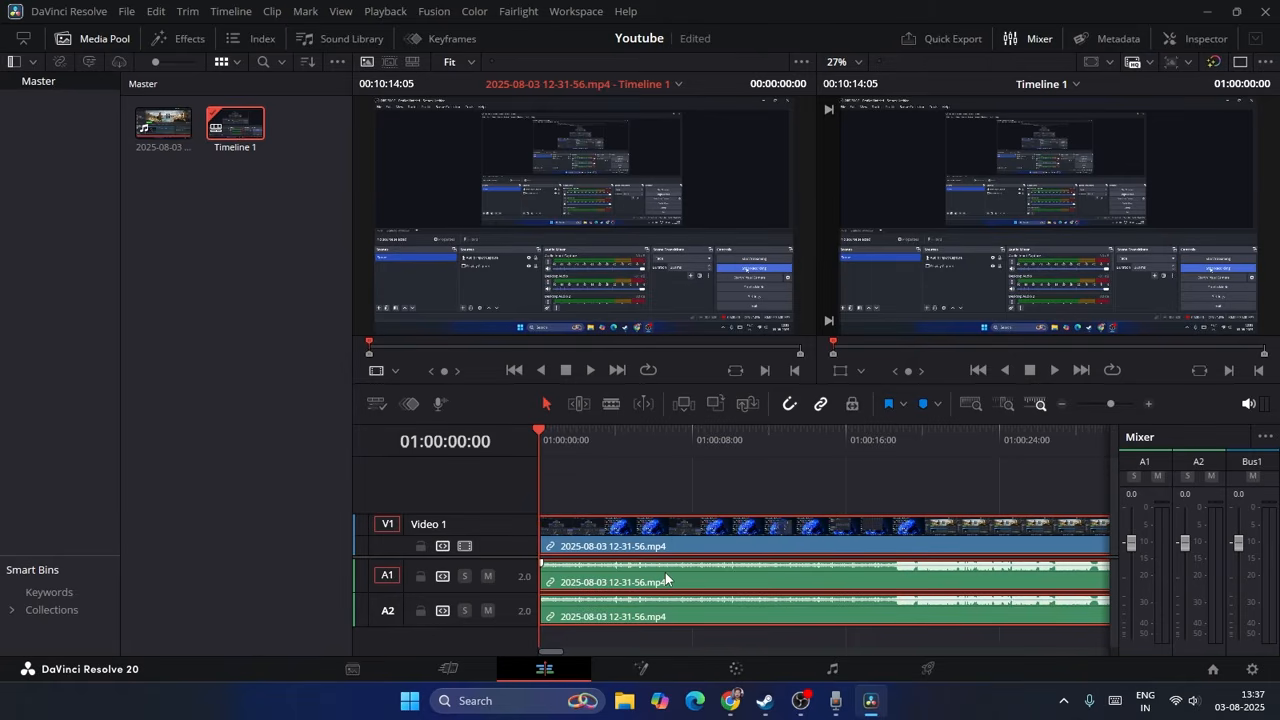
left_click(820, 410)
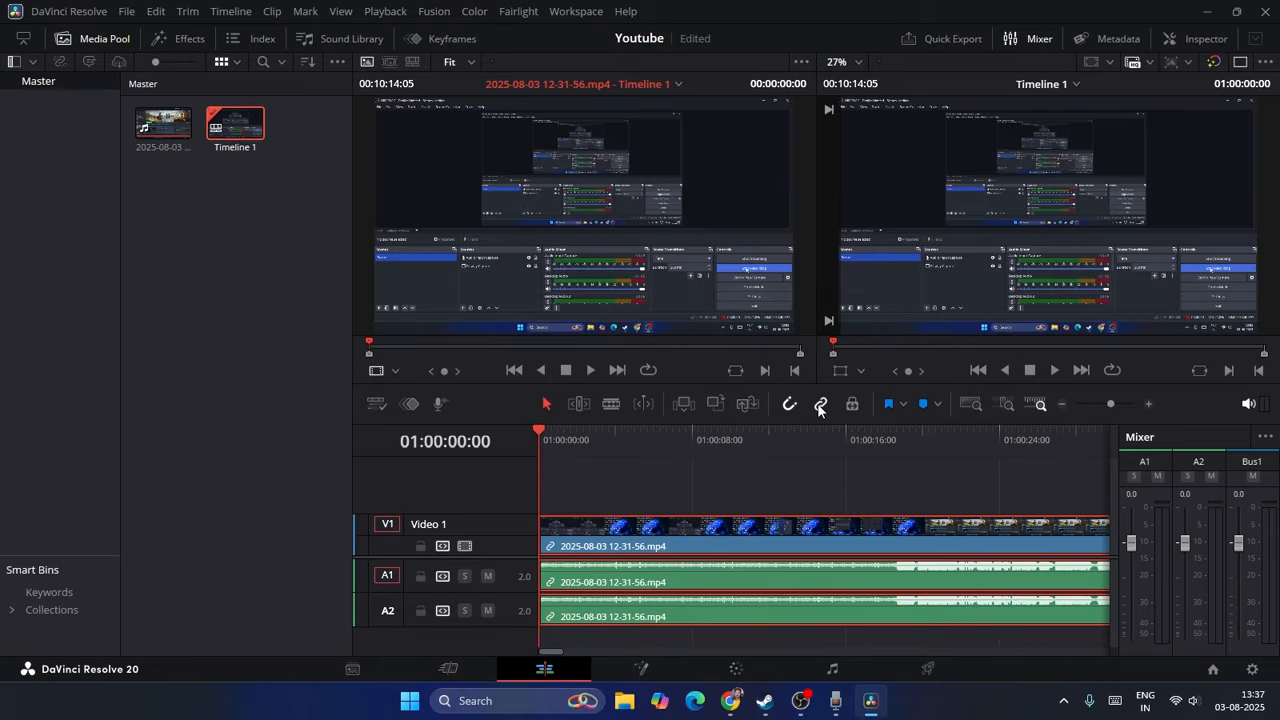
left_click(701, 614)
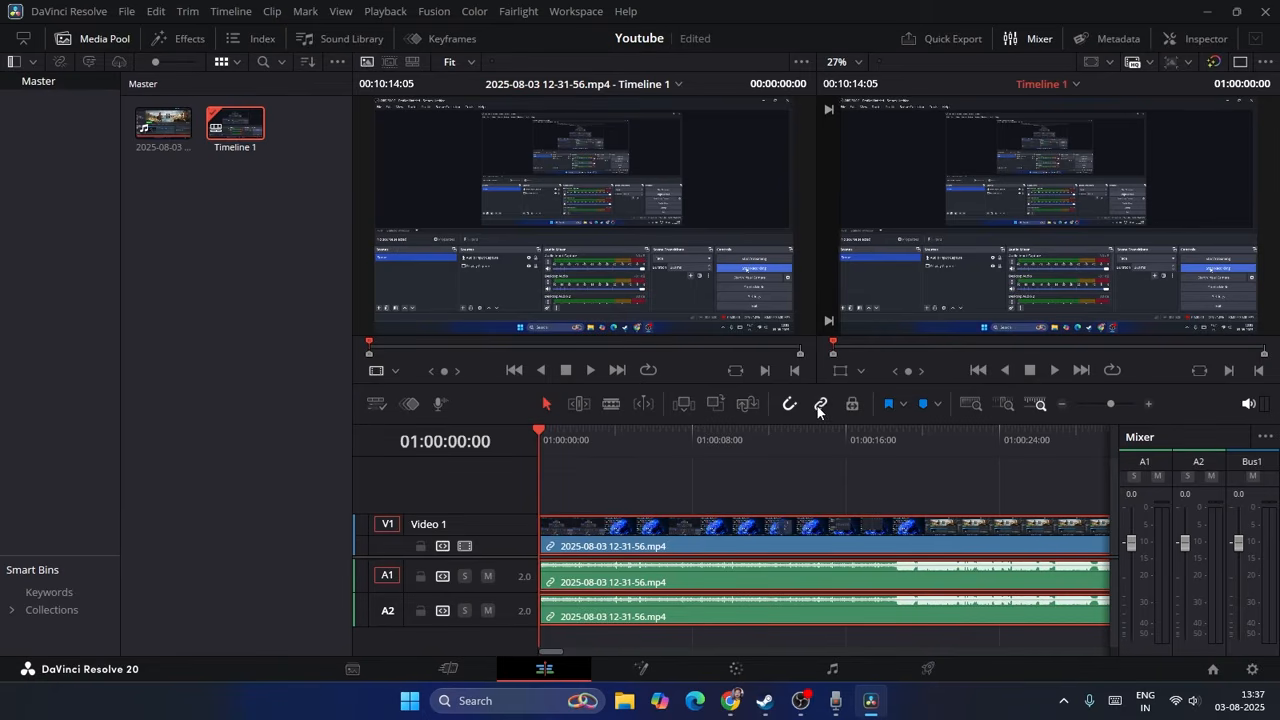
mouse_move(540, 423)
left_mouse_down()
mouse_move(574, 429)
mouse_move(538, 423)
left_mouse_up()
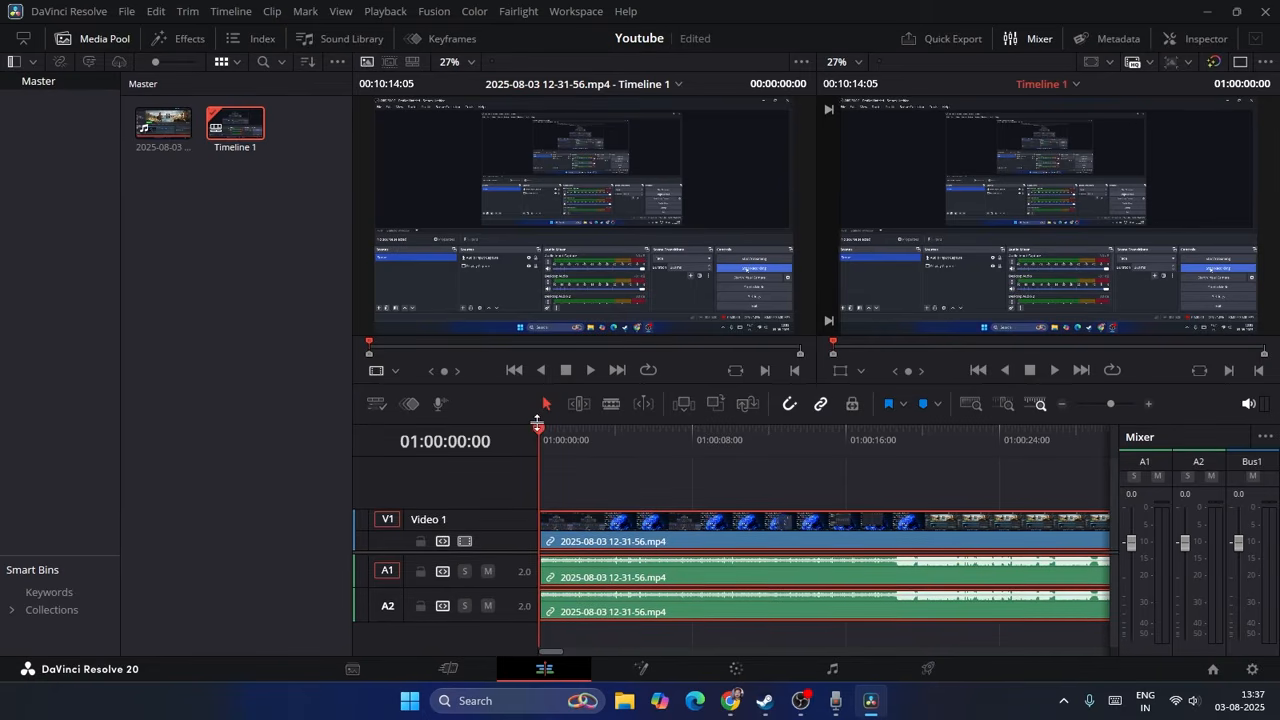
left_click(820, 406)
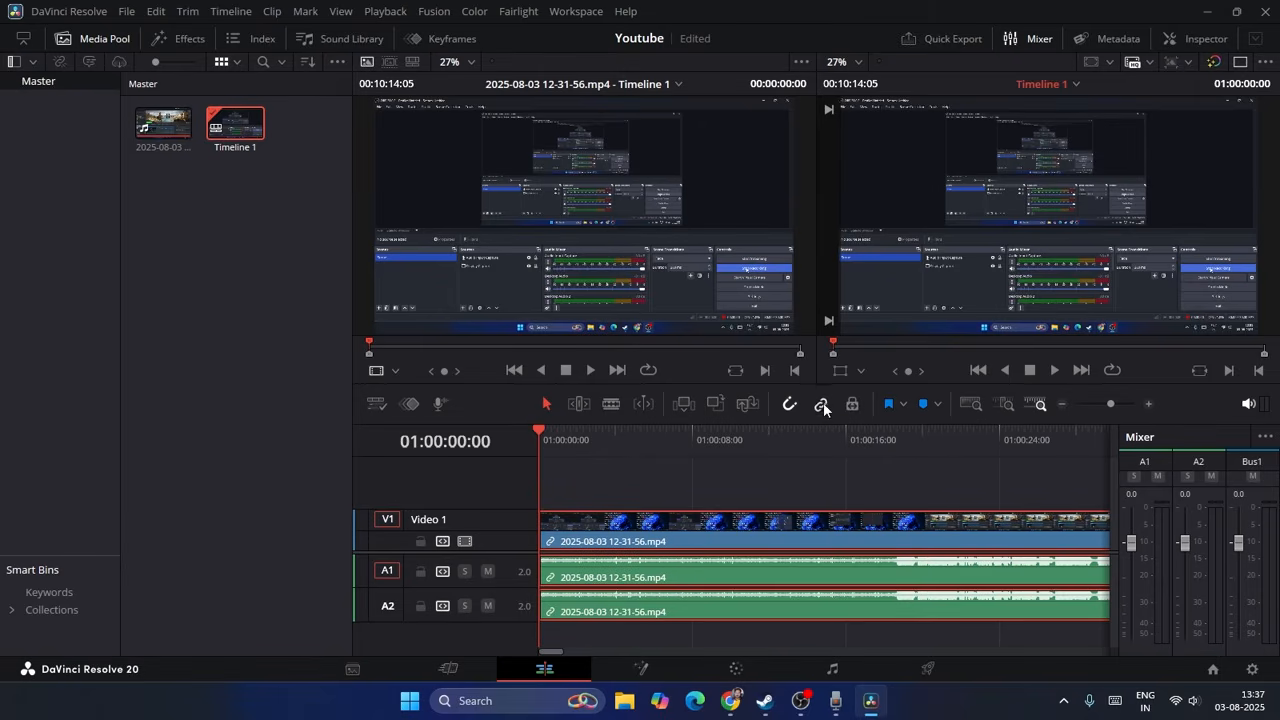
double_click(811, 605)
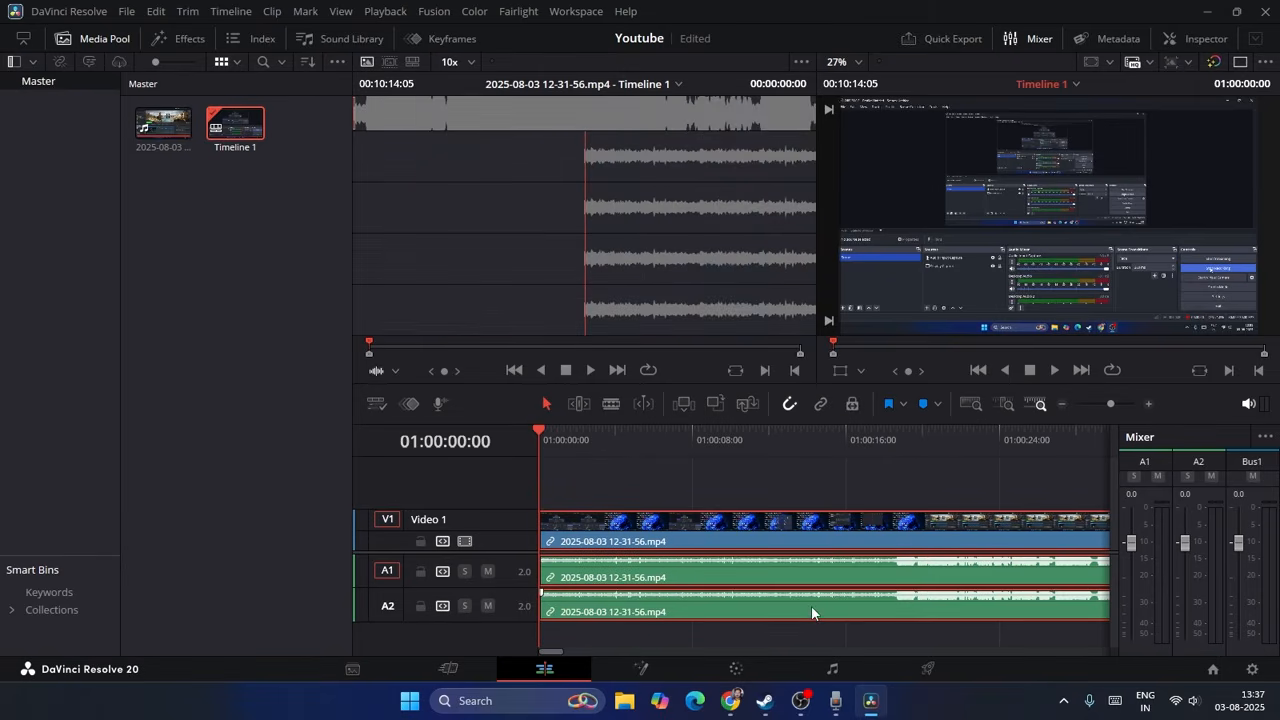
left_click(802, 466)
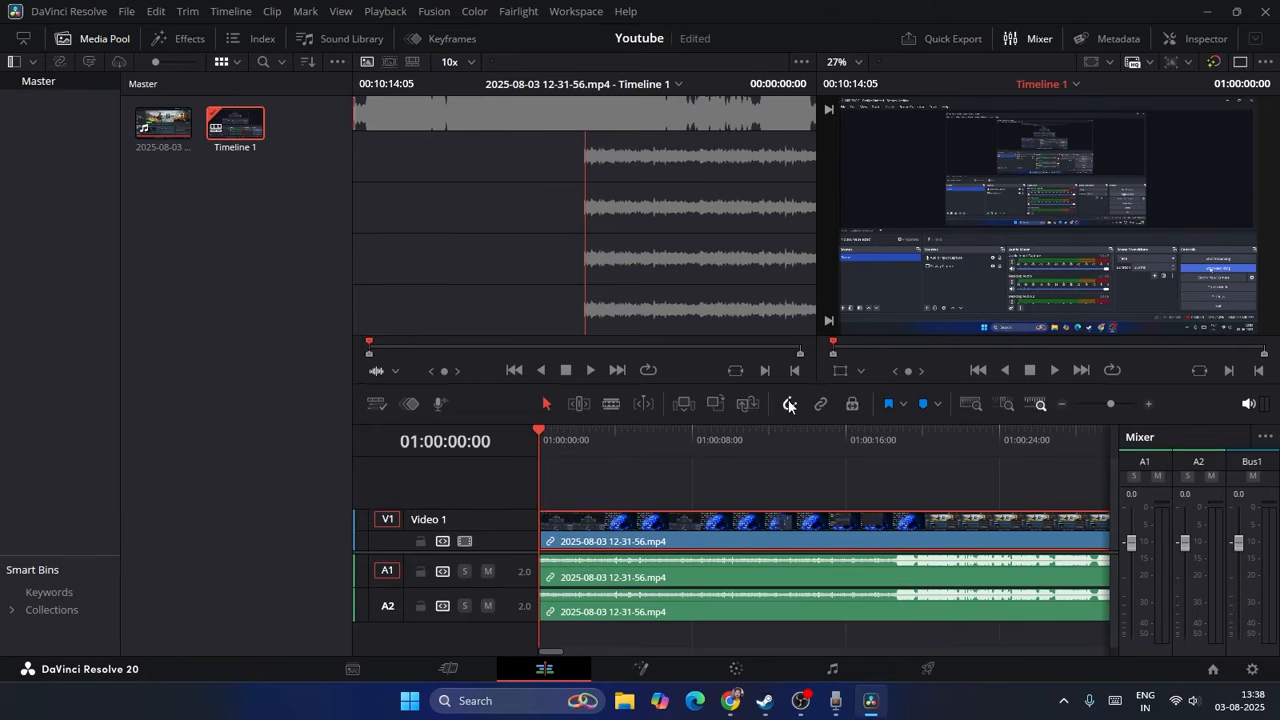
Step: Select the clip's A1 audio by itself and return the playhead to the start of the timeline
left_click(771, 567)
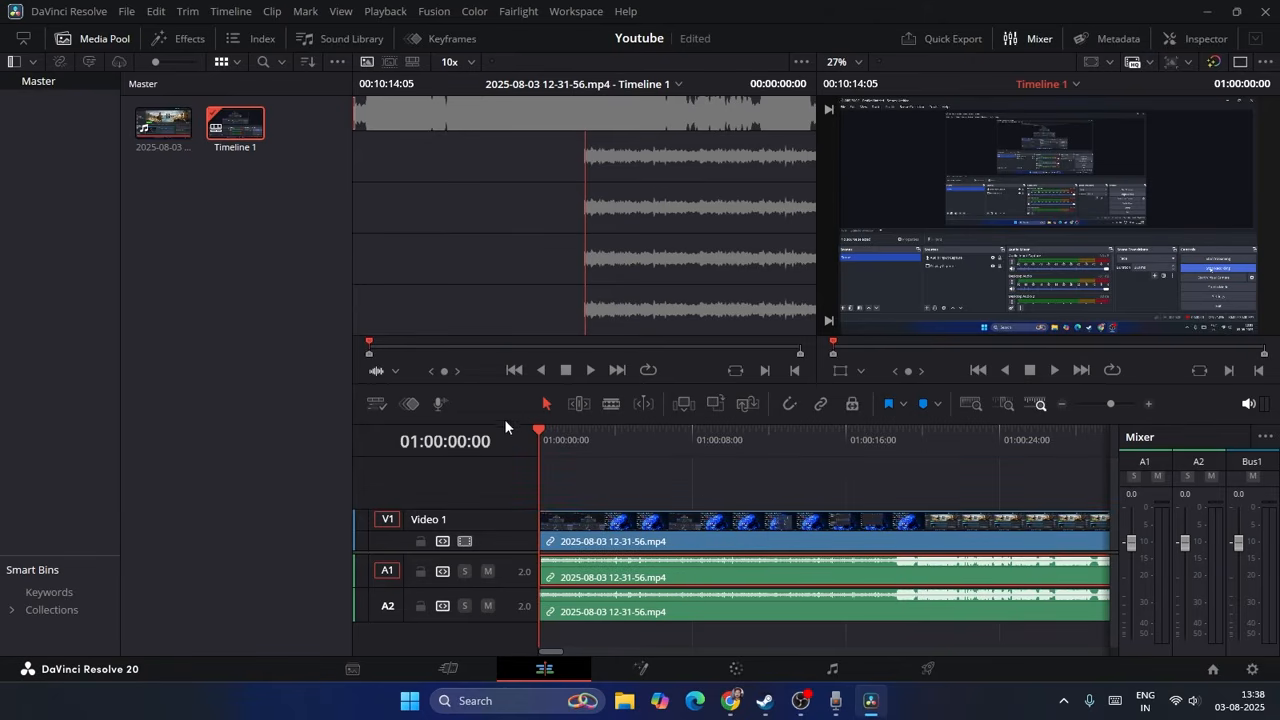
left_click_drag(545, 434, 535, 431)
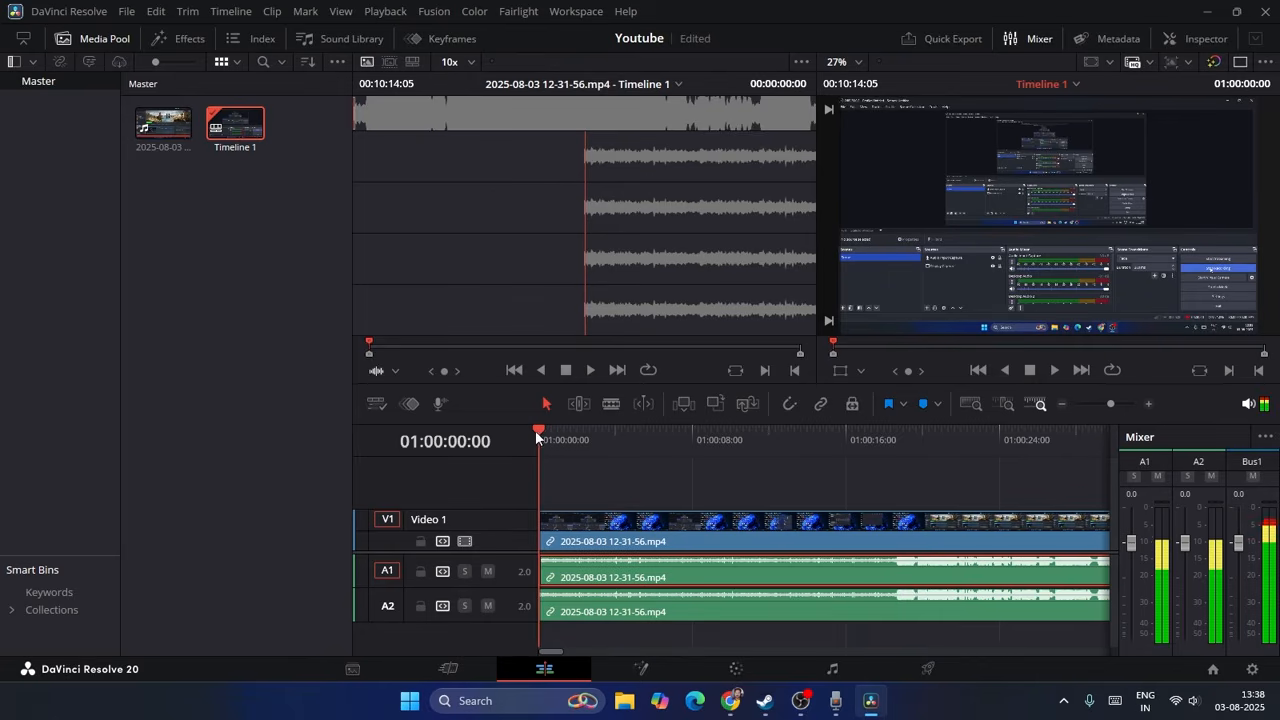
left_click(624, 527)
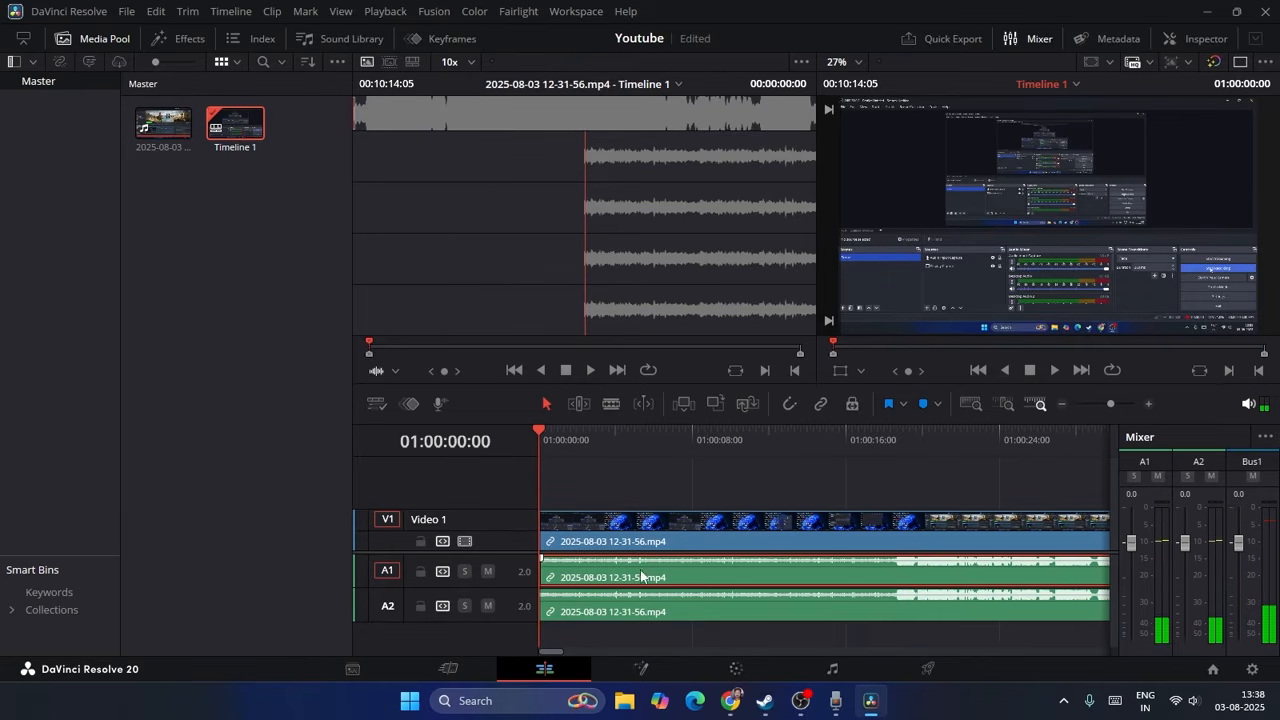
Step: Turn on Linked Selection, delete the linked video and audio clip from the timeline, and undo the deletion
left_click(820, 404)
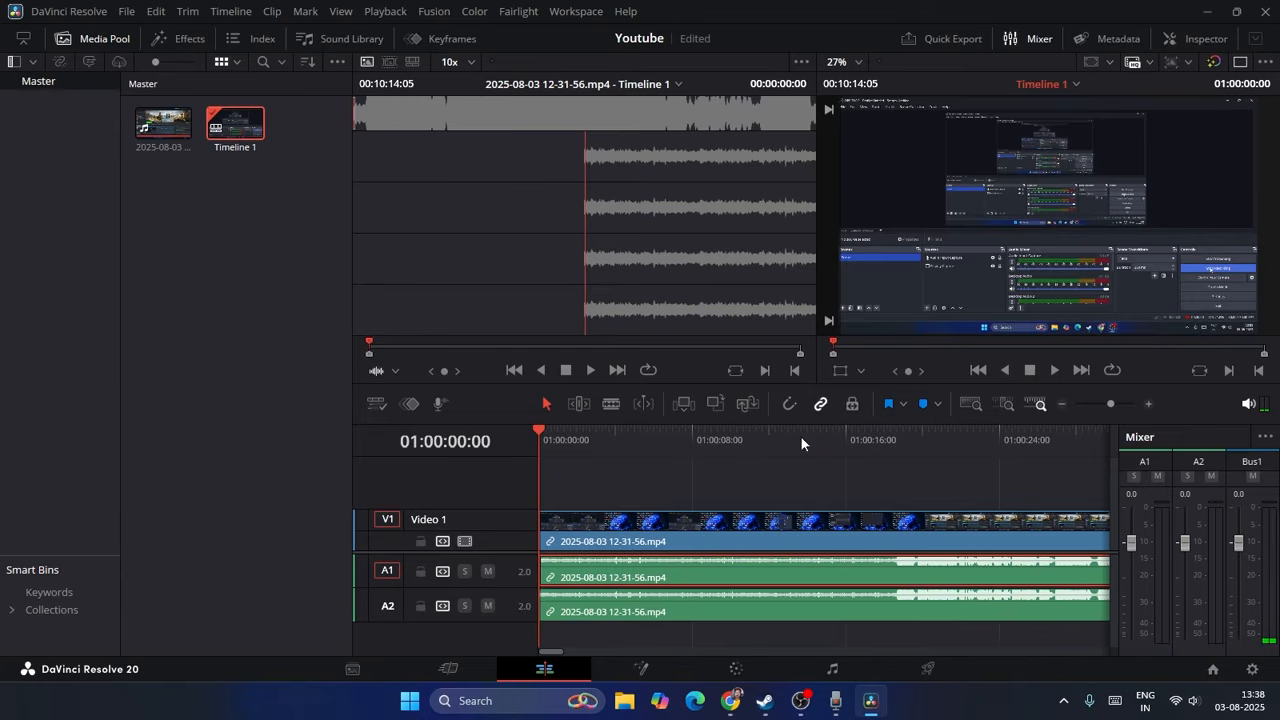
left_click(712, 548)
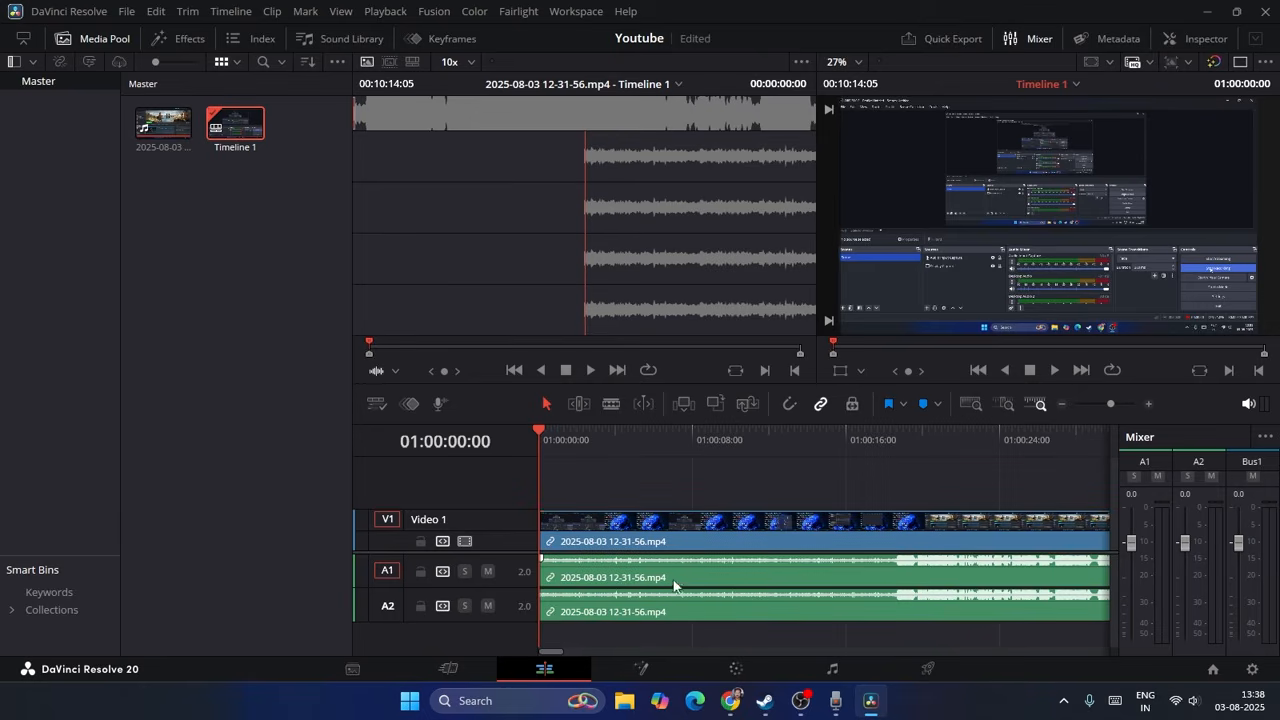
left_click(725, 577)
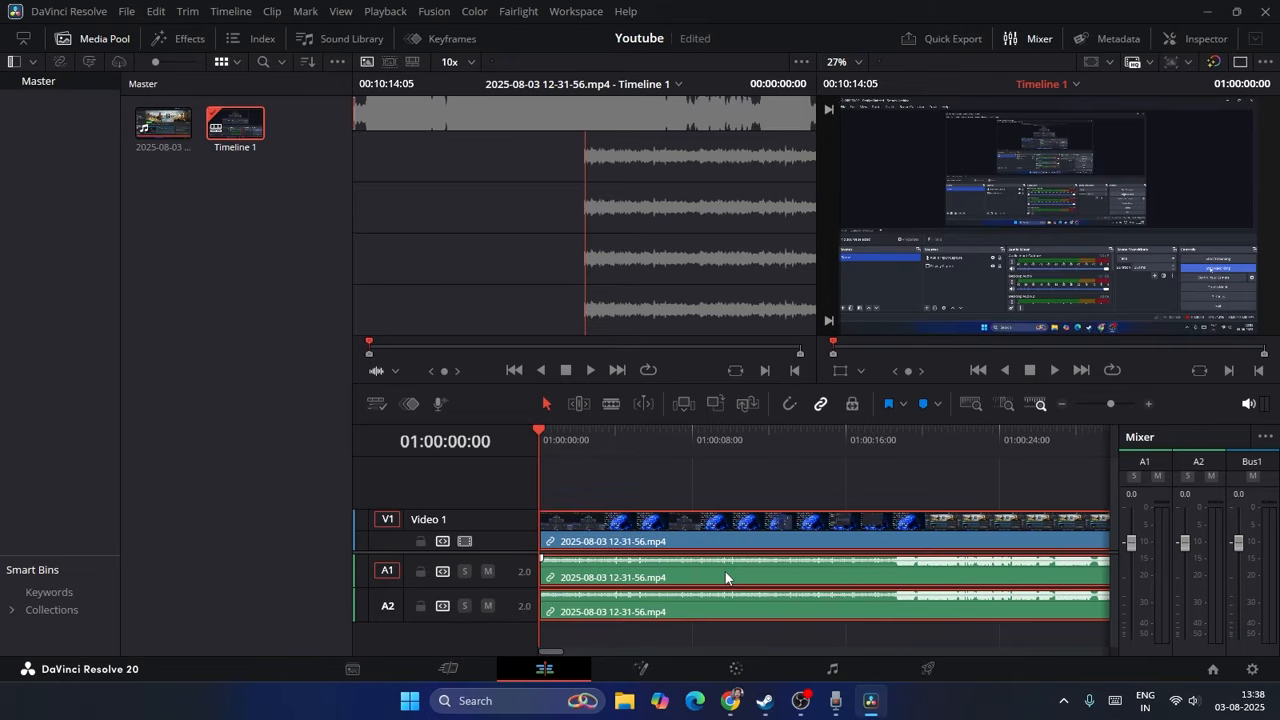
key("Delete")
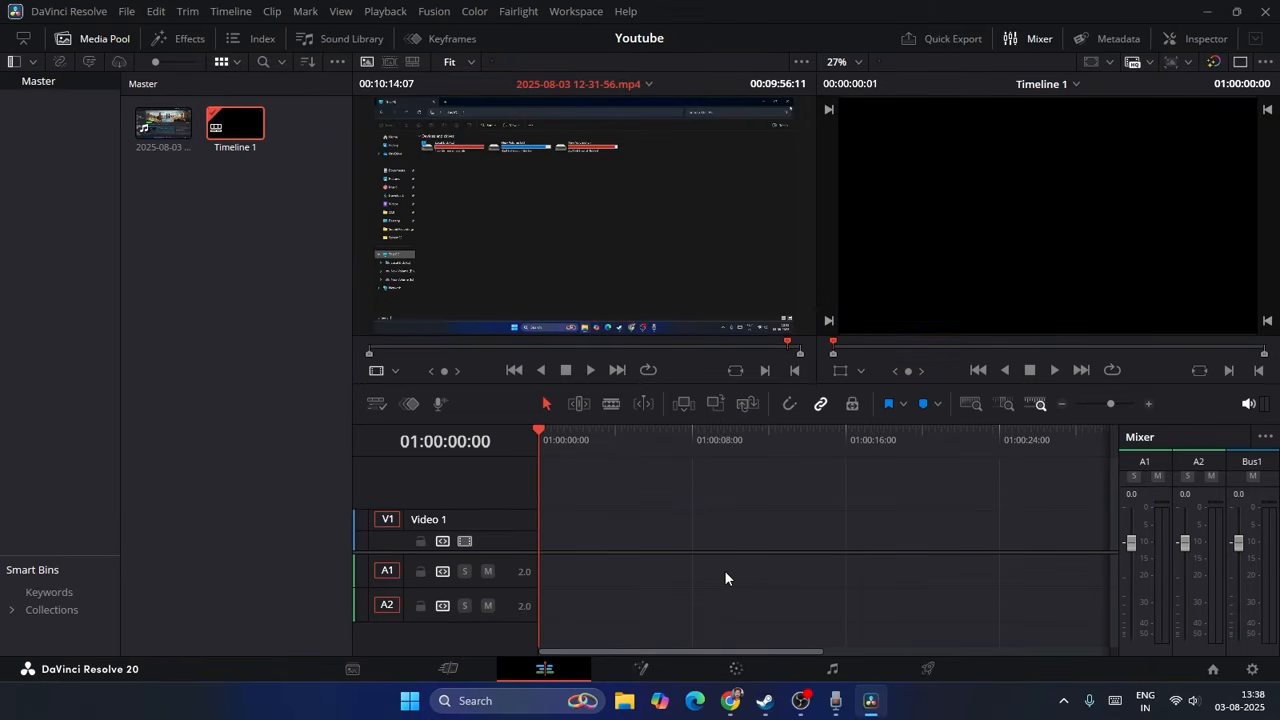
key("ctrl+z")
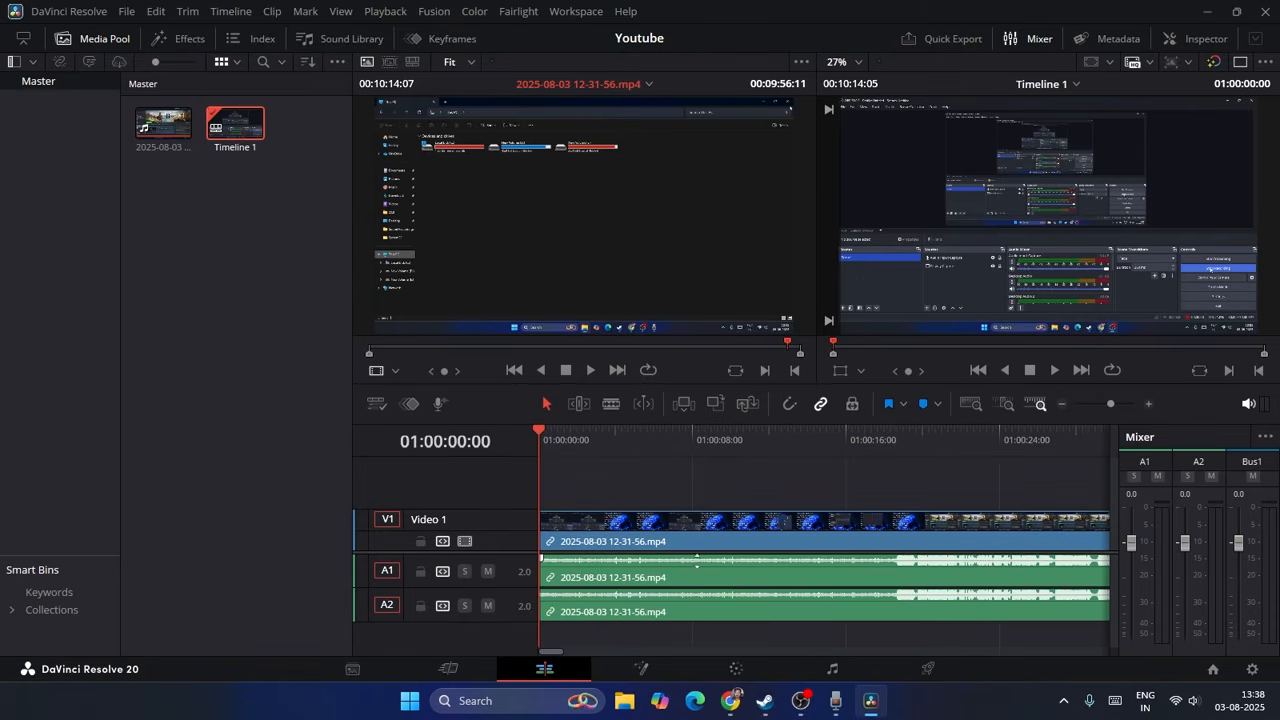
Step: Turn off Linked Selection, select the clip's A1 audio on its own, and move the playhead to 01:00:11:13
left_click(820, 406)
left_click(778, 574)
left_click(760, 456)
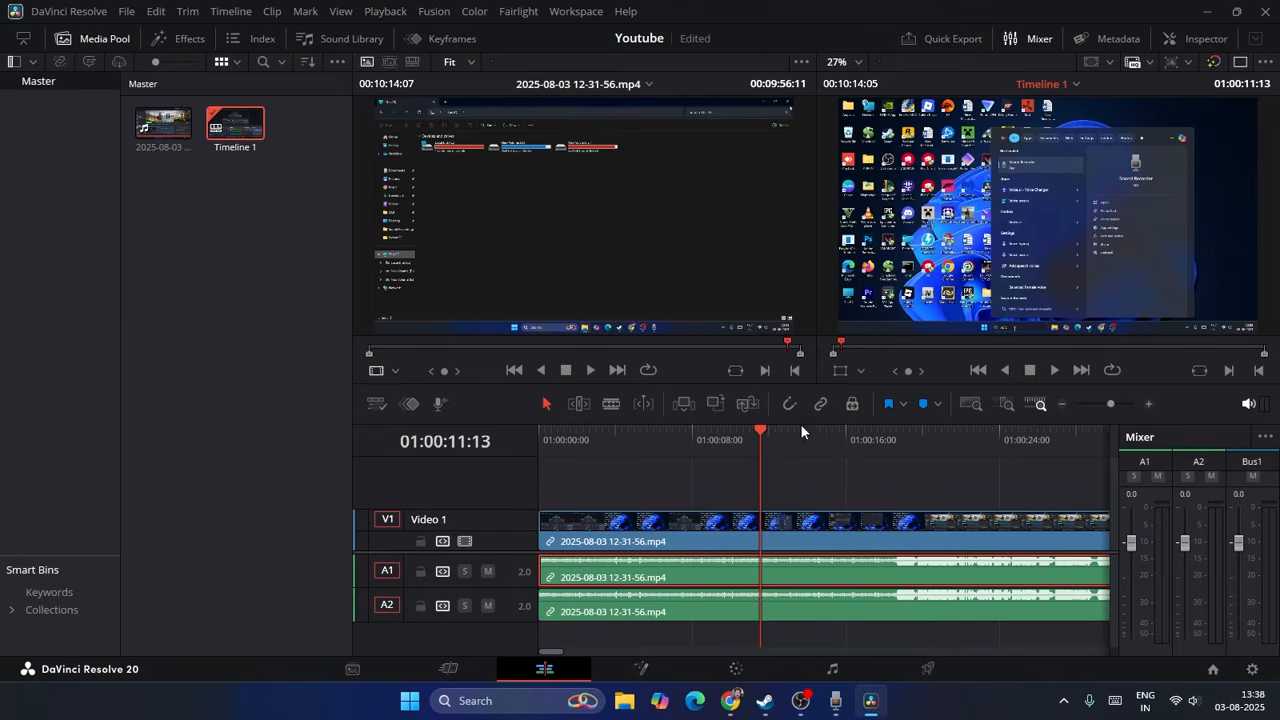
left_click(785, 601)
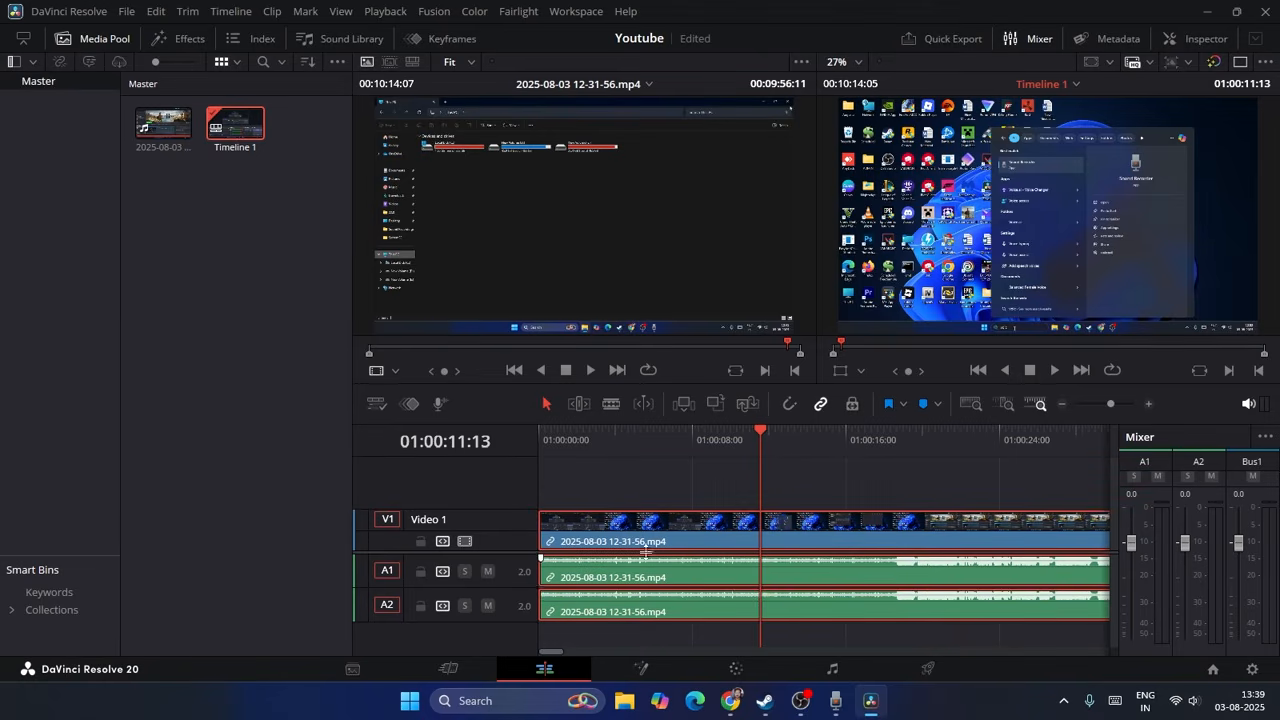
Step: Turn off Linked Selection, select the clip's video and audio parts individually, and undo the last timeline change
left_click(822, 405)
left_click(745, 475)
left_click(674, 542)
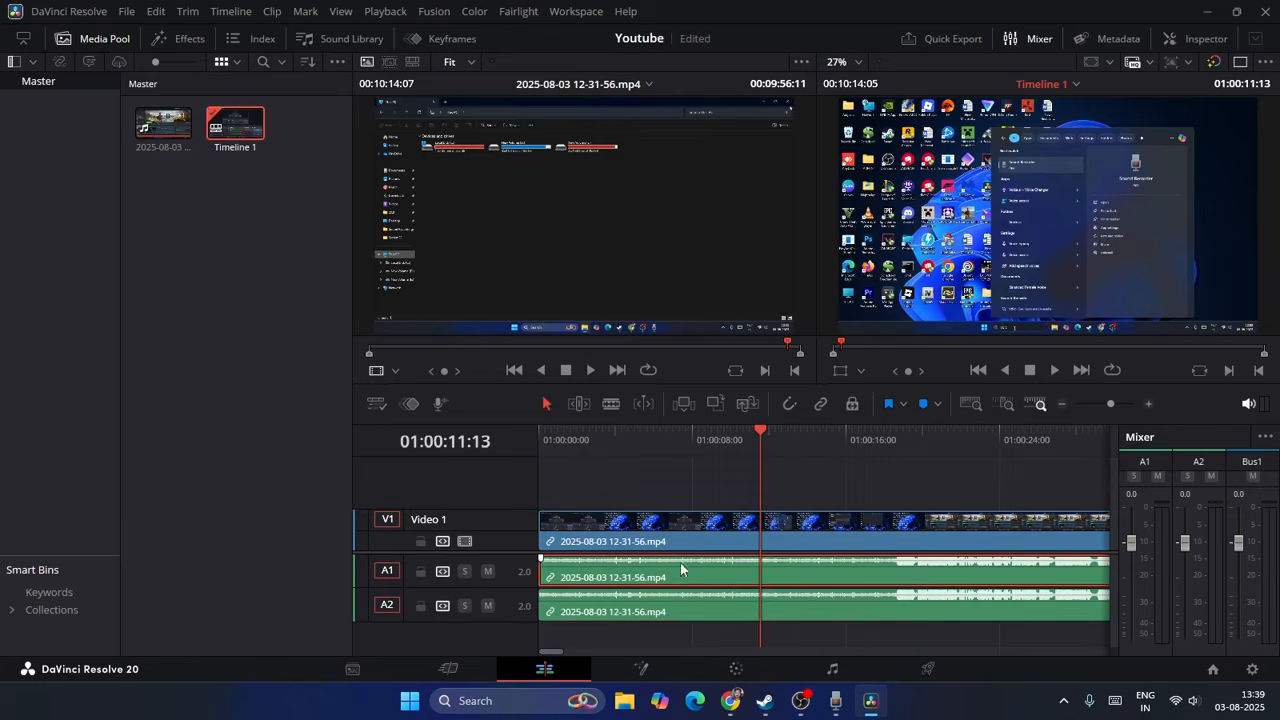
left_click(672, 608)
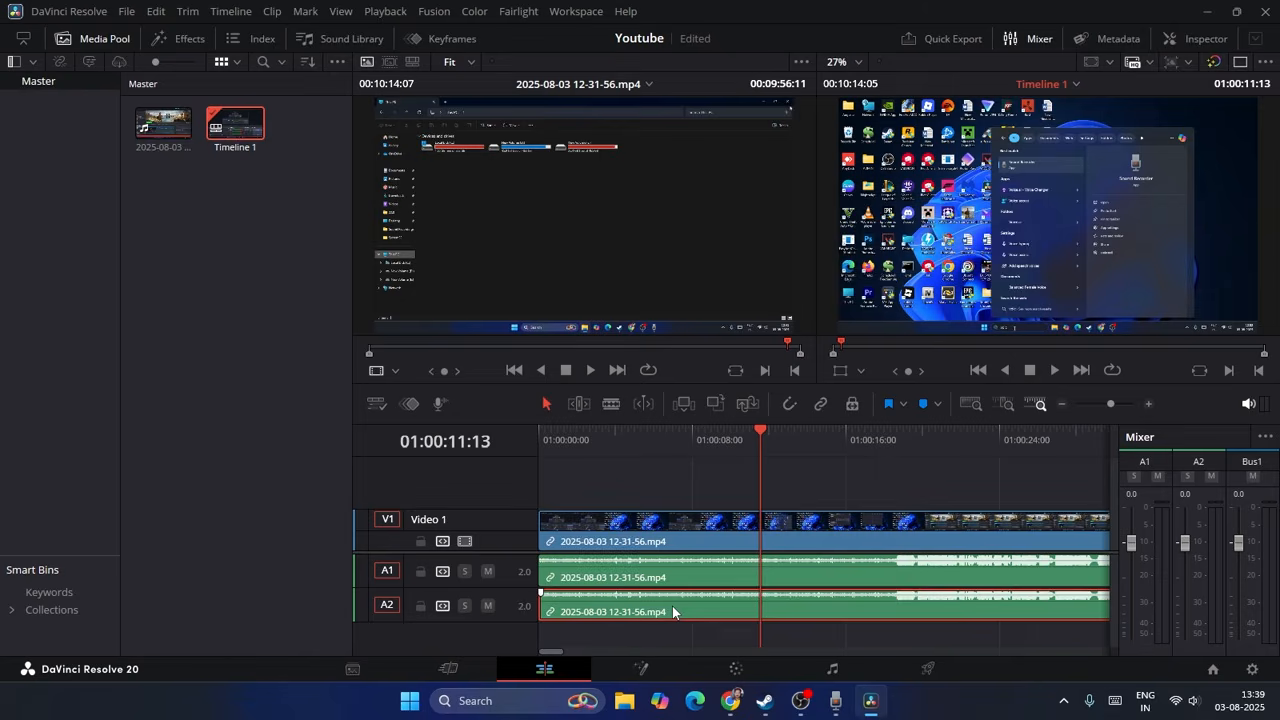
key("ctrl+z")
key("ctrl+shift+z")
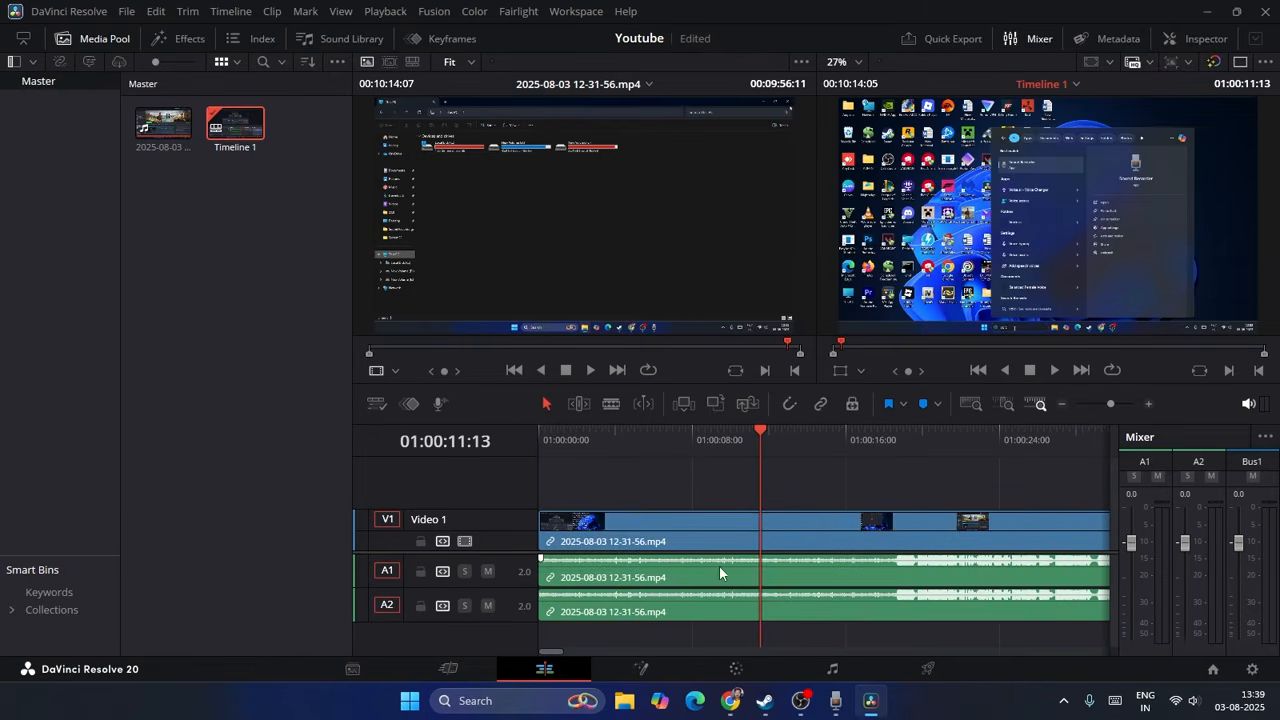
Step: Turn on Linked Selection, select the whole linked clip, and turn off snapping
left_click(821, 404)
left_click(762, 600)
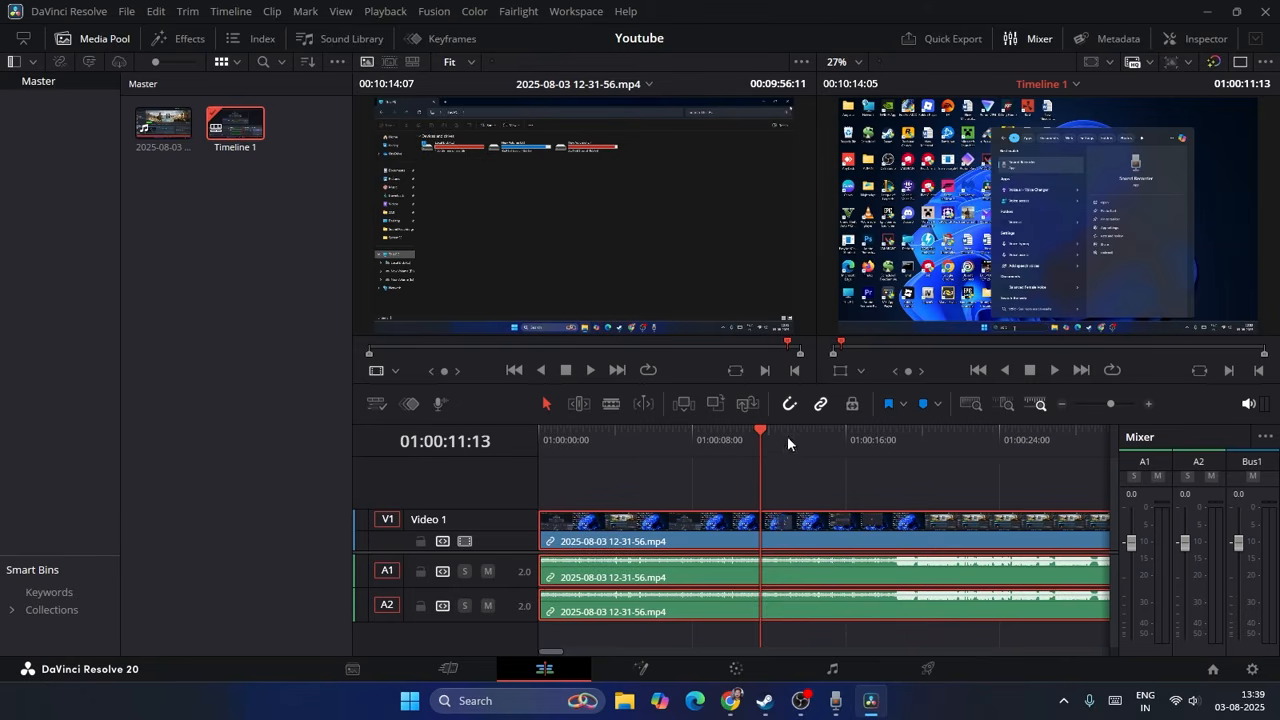
left_click(790, 404)
left_click(811, 490)
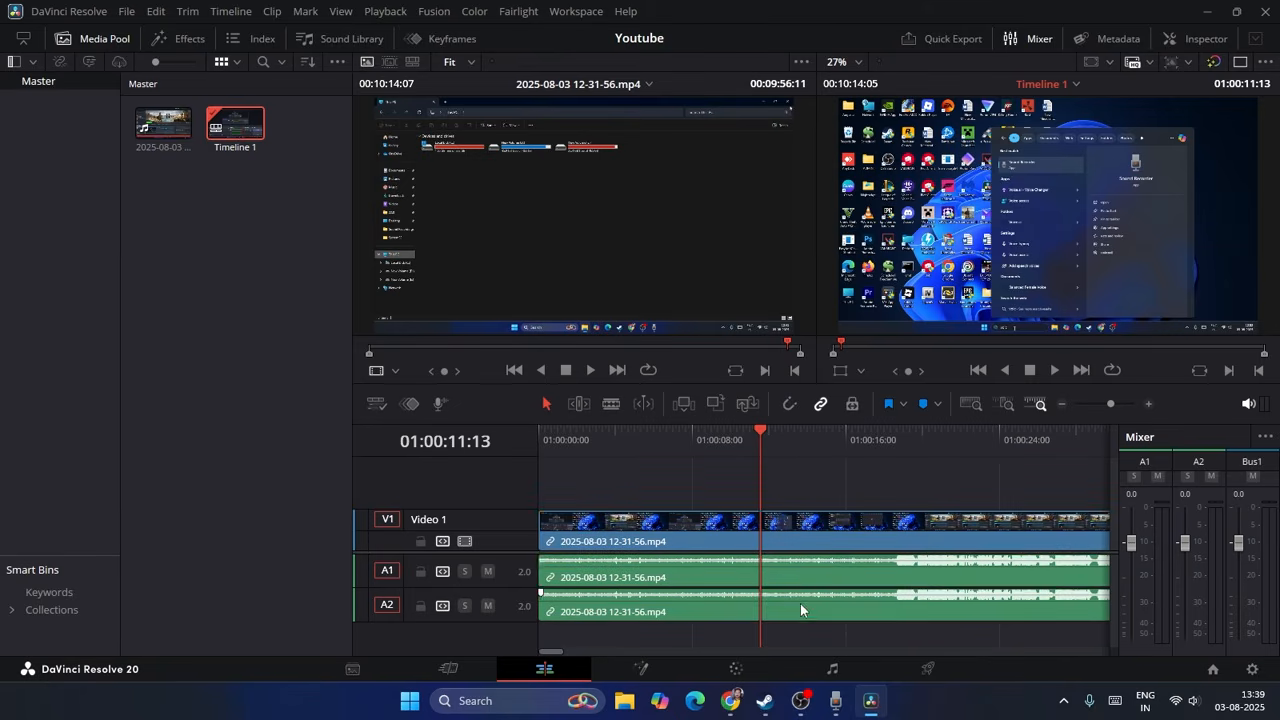
Step: Undo the last change to the linked clip and reselect its video and audio together
left_click(801, 604)
key("ctrl+z")
left_click(786, 517)
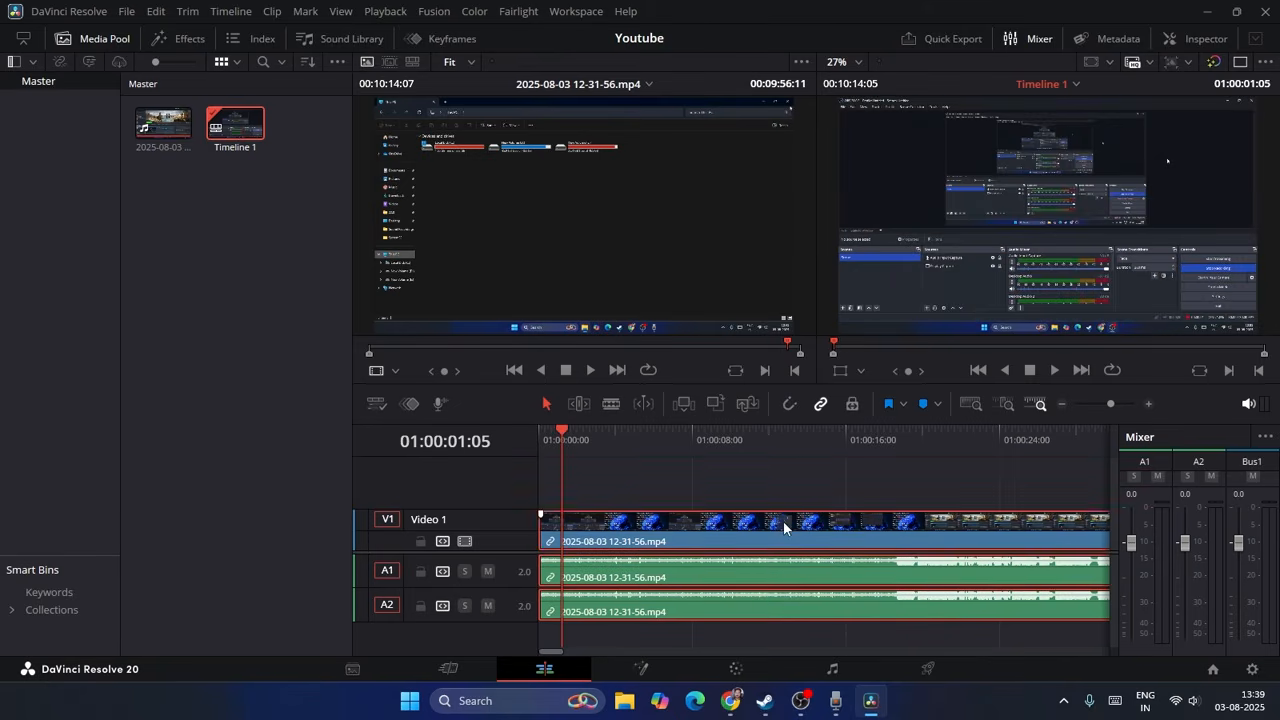
Step: Open the timeline clip's A1 audio in the source viewer to look at its waveform
left_click(821, 404)
left_click(817, 405)
double_click(780, 574)
left_click(737, 484)
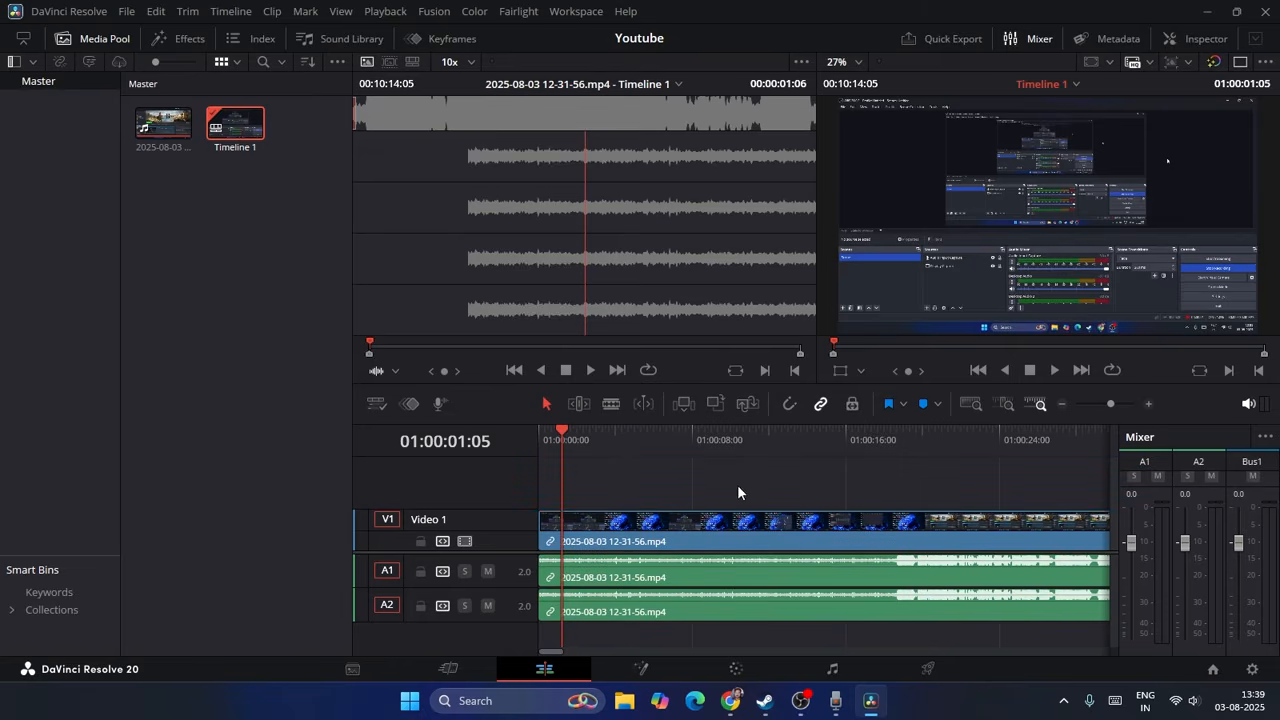
Step: Turn off Linked Selection and select only the clip's video part on track V1
left_click(820, 405)
left_click(799, 575)
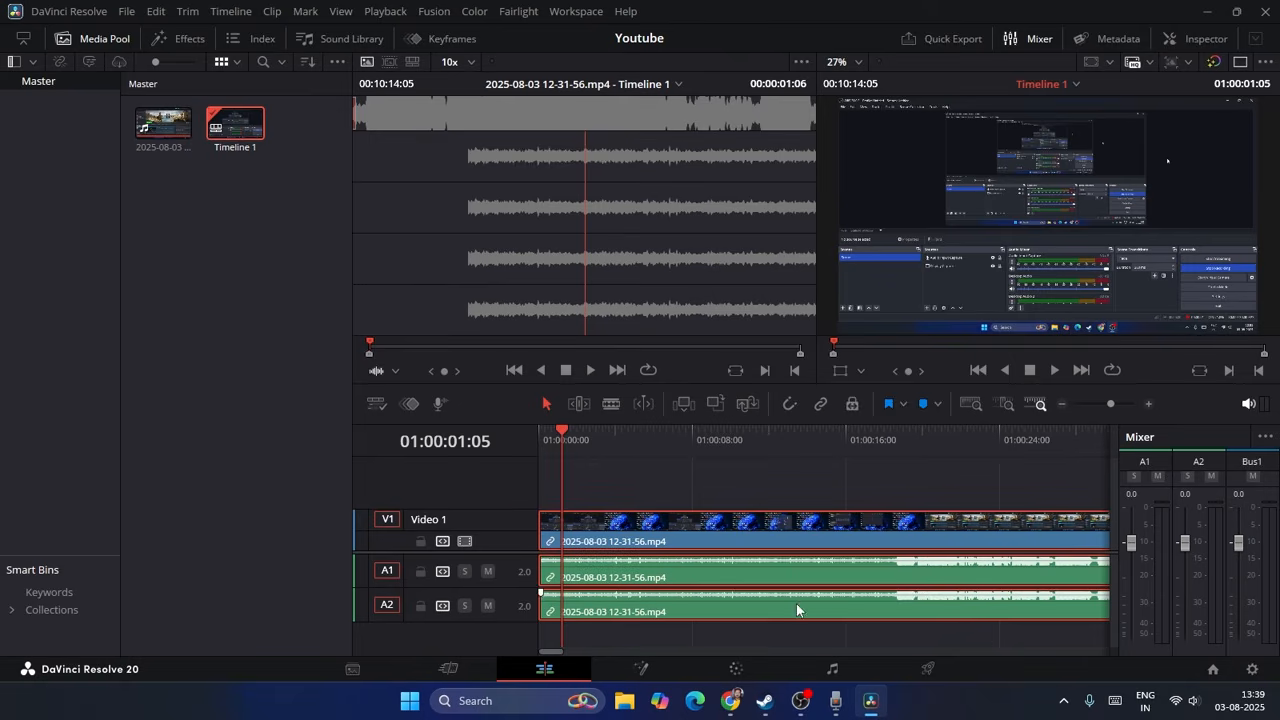
left_click(790, 469)
left_click(797, 539)
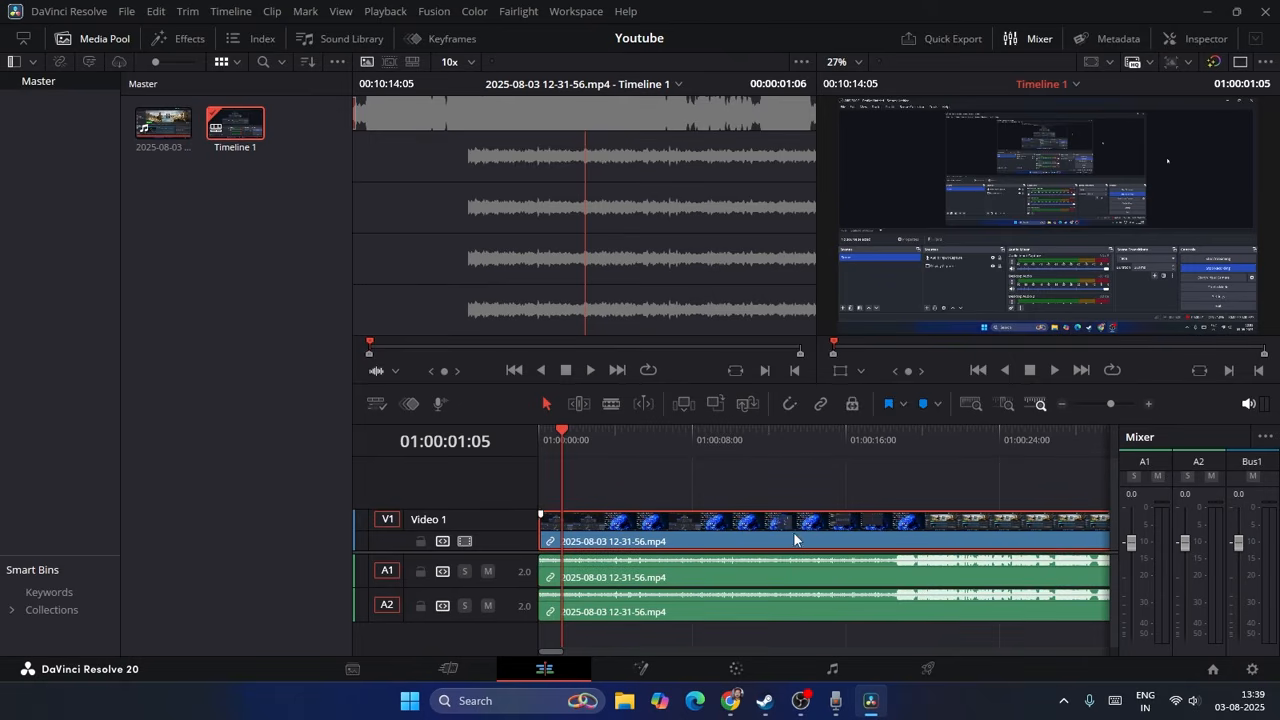
Step: Delete the clip from the timeline and undo the deletion
left_click(836, 443)
key("Delete")
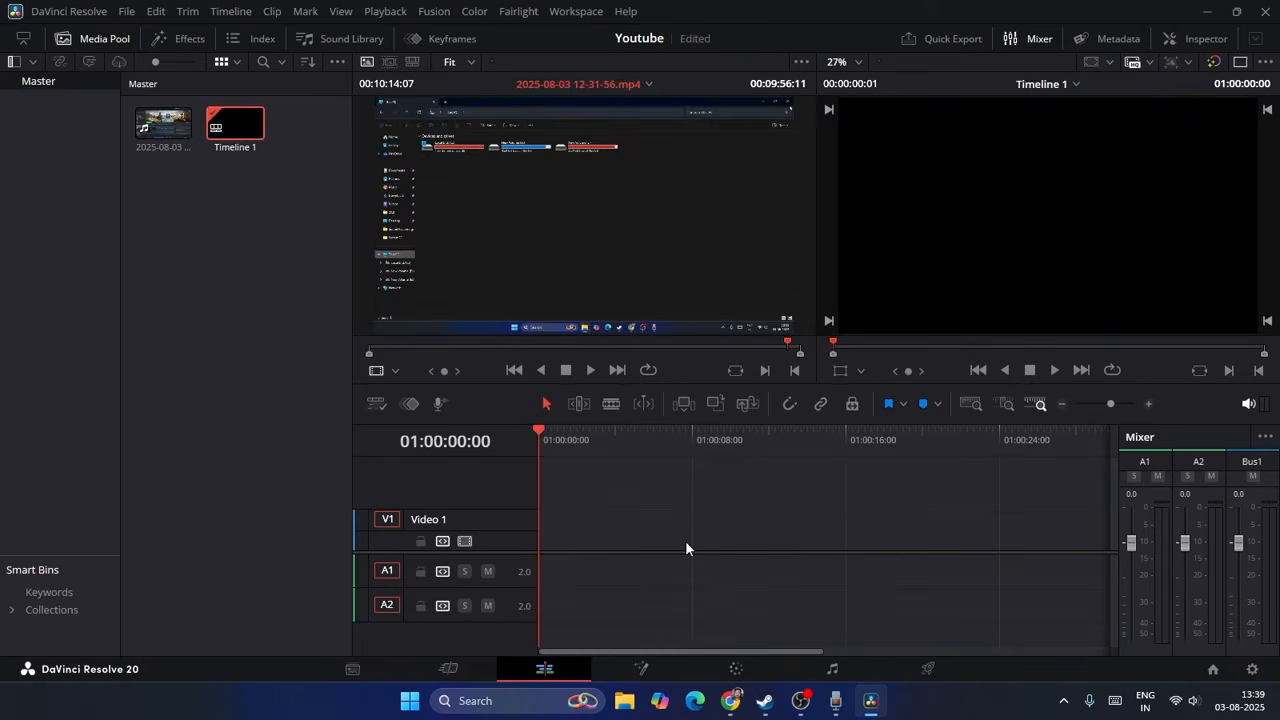
key("ctrl+z")
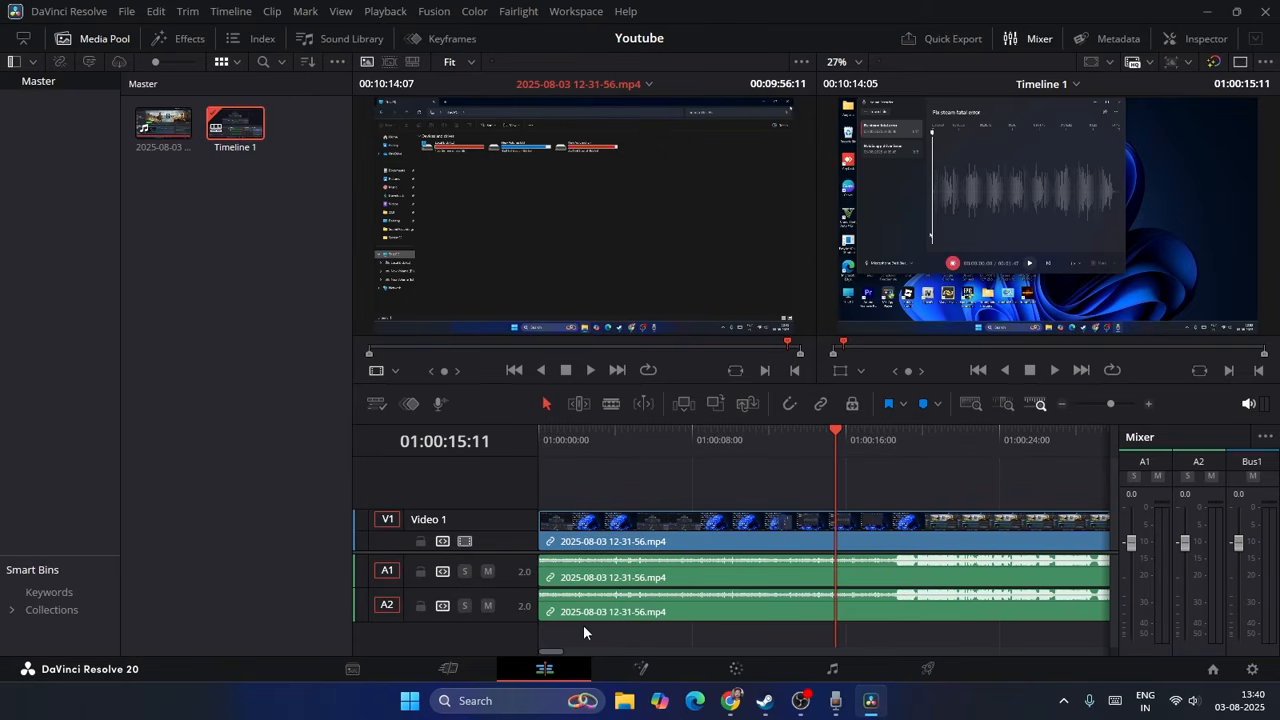
Step: Split only the V1 video clip at about 01:00:15 with the Blade tool, then return to Selection mode with the playhead at 01:00:14:17
left_click(612, 405)
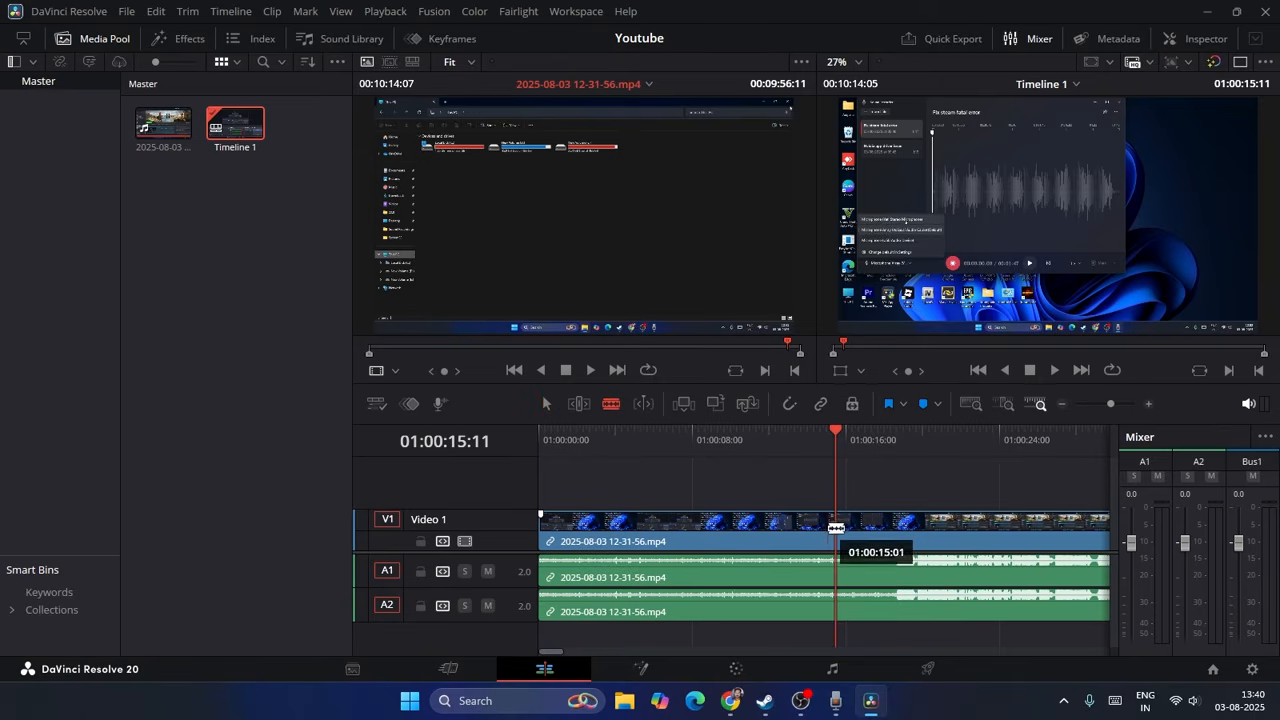
left_click(836, 527)
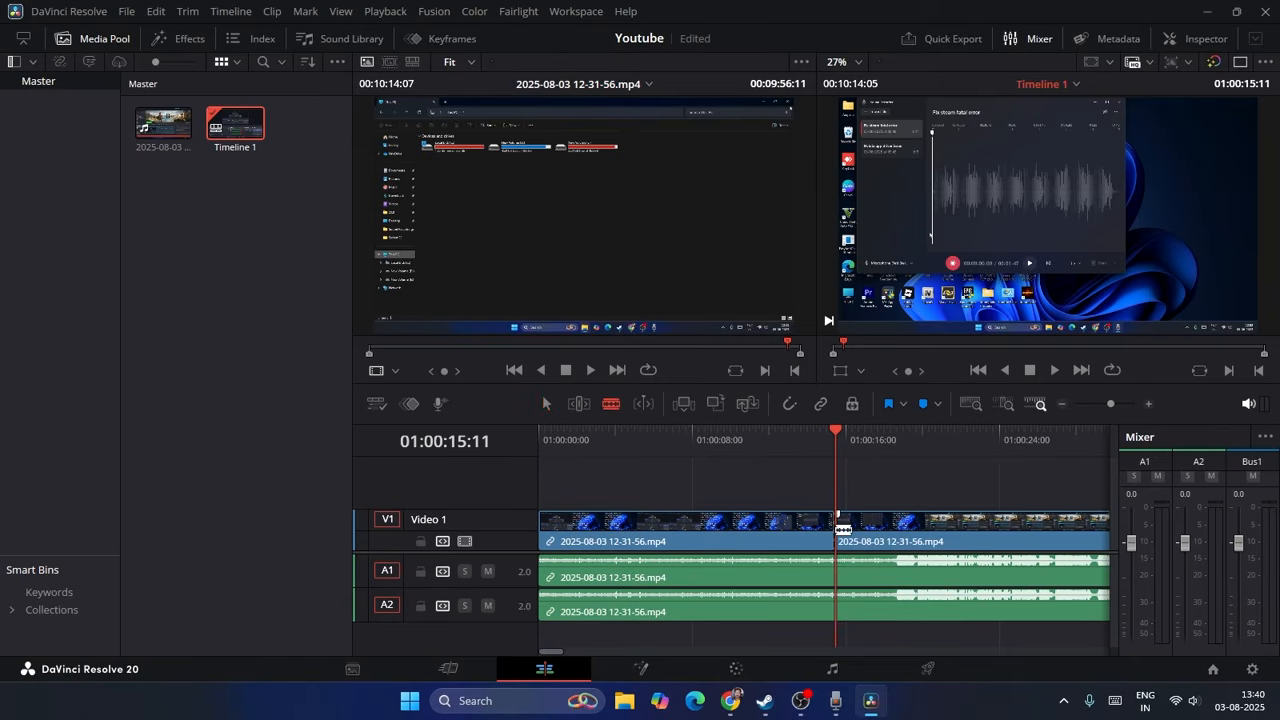
left_click(546, 403)
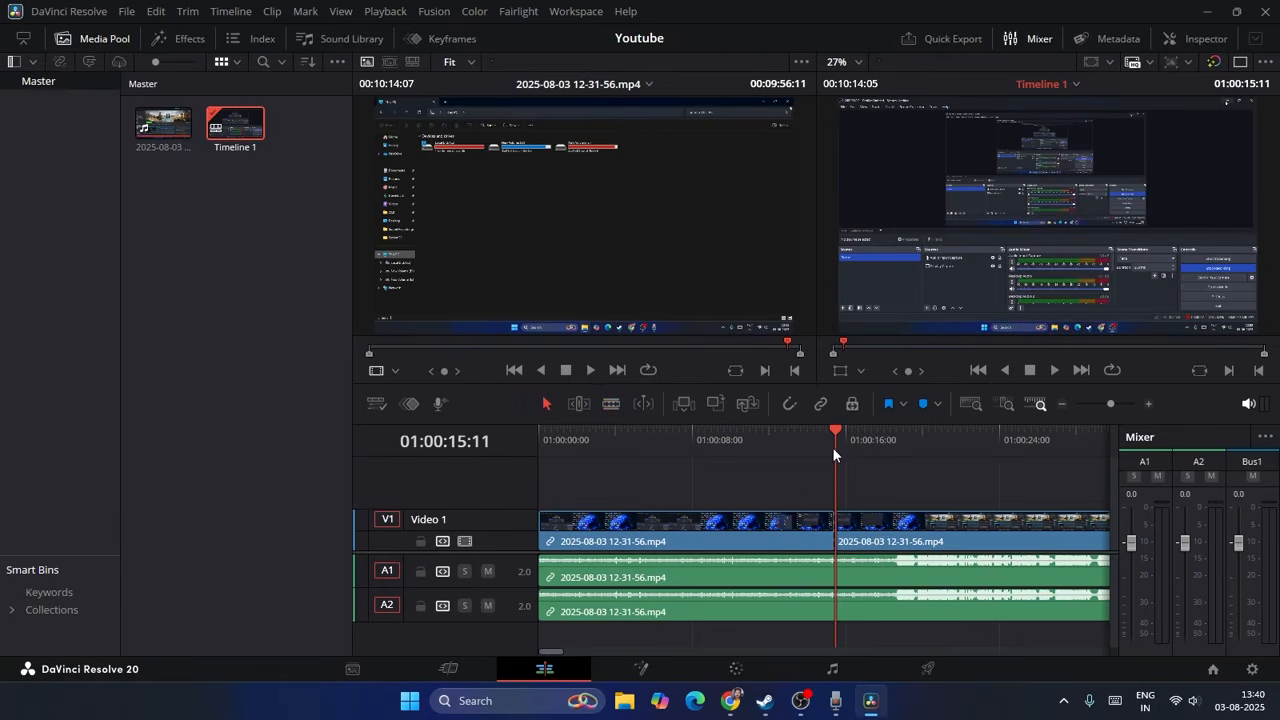
mouse_move(819, 431)
left_mouse_down()
mouse_move(790, 432)
mouse_move(821, 433)
left_mouse_up()
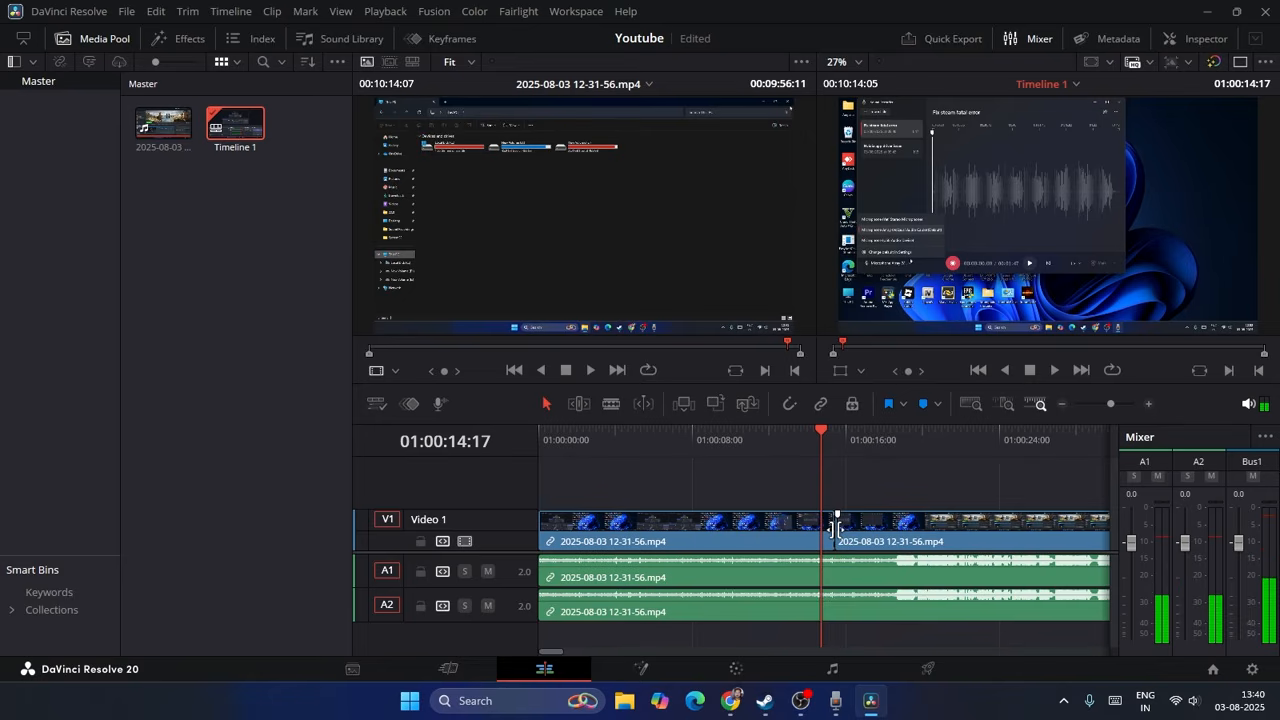
Step: Trim the end of the first V1 segment to about 01:00:09 and extend the second segment's start back to meet it
left_click_drag(840, 527, 957, 530)
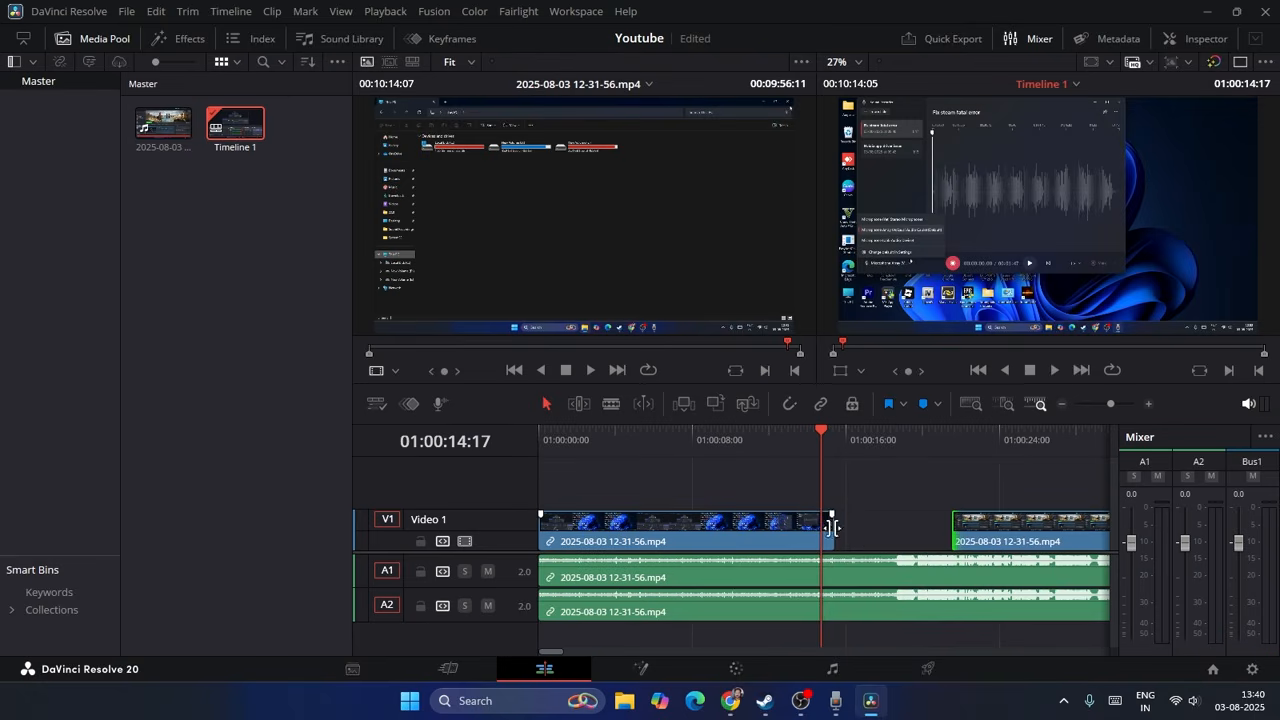
left_click_drag(833, 527, 706, 528)
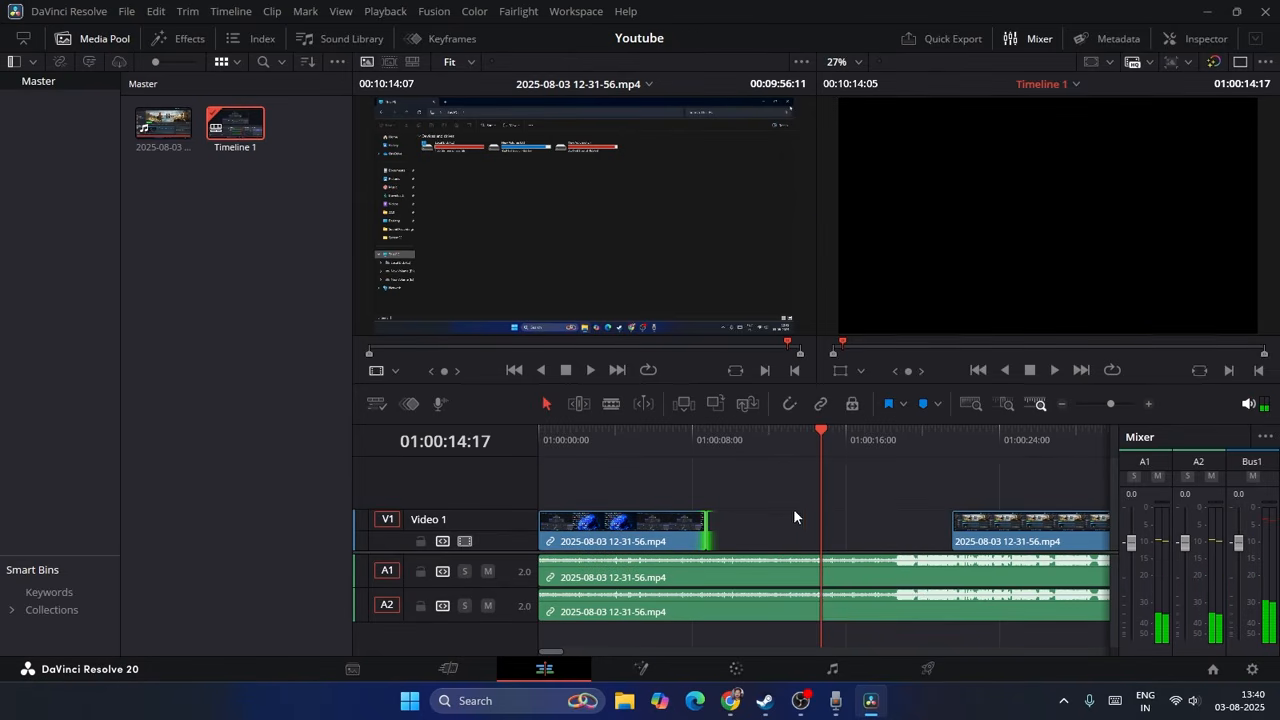
left_click(949, 533)
left_click_drag(949, 533, 717, 531)
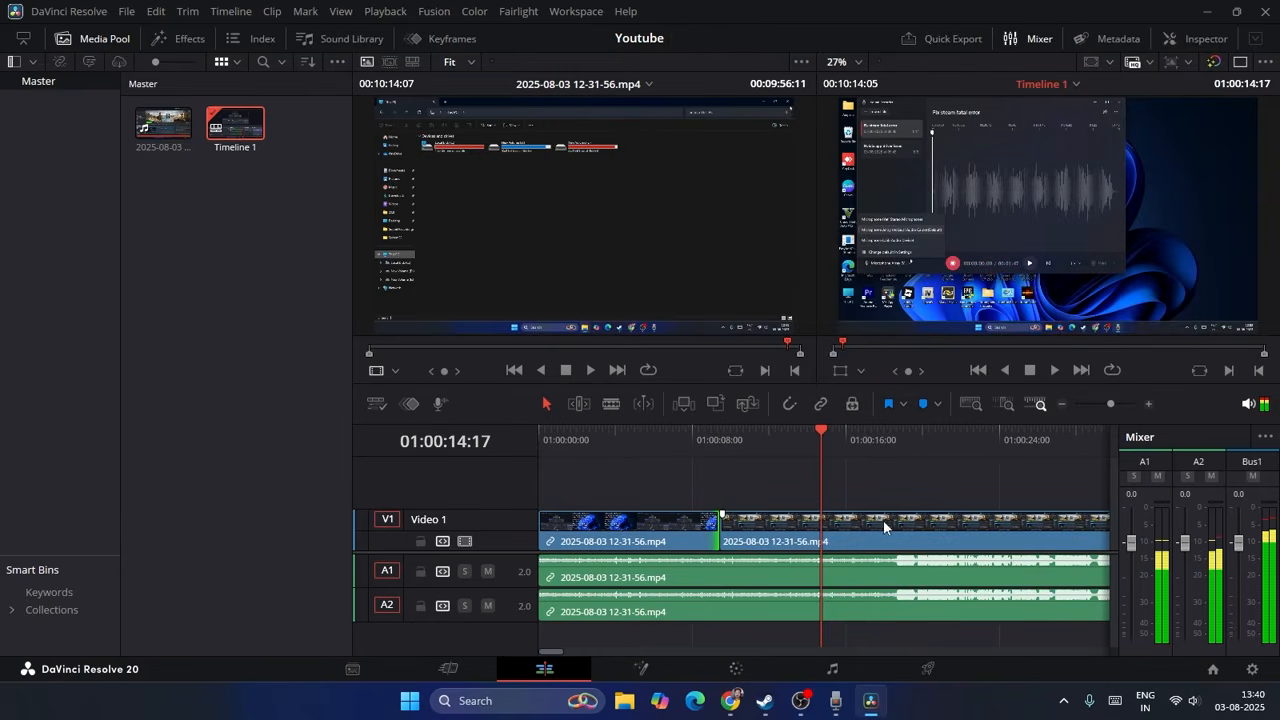
Step: Ripple-delete the first video segment on track V1 and return the playhead to the timeline start at 01:00:00:00
left_click(640, 533)
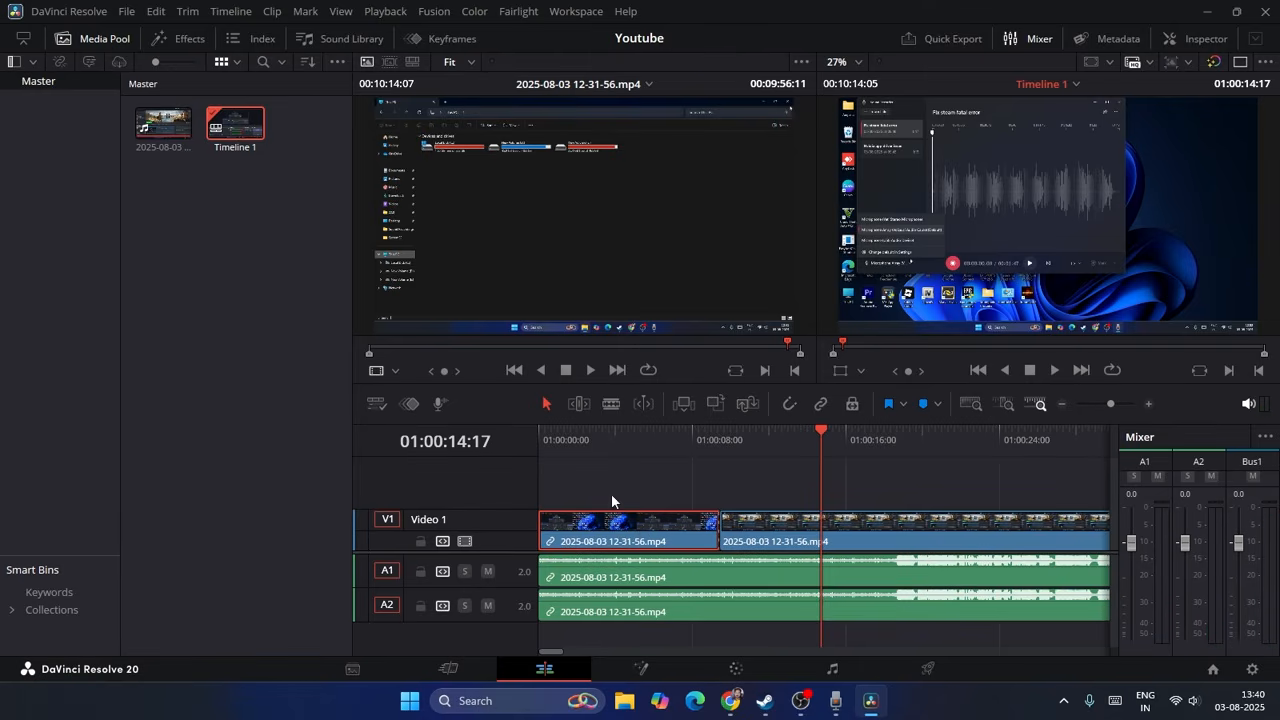
key("Delete")
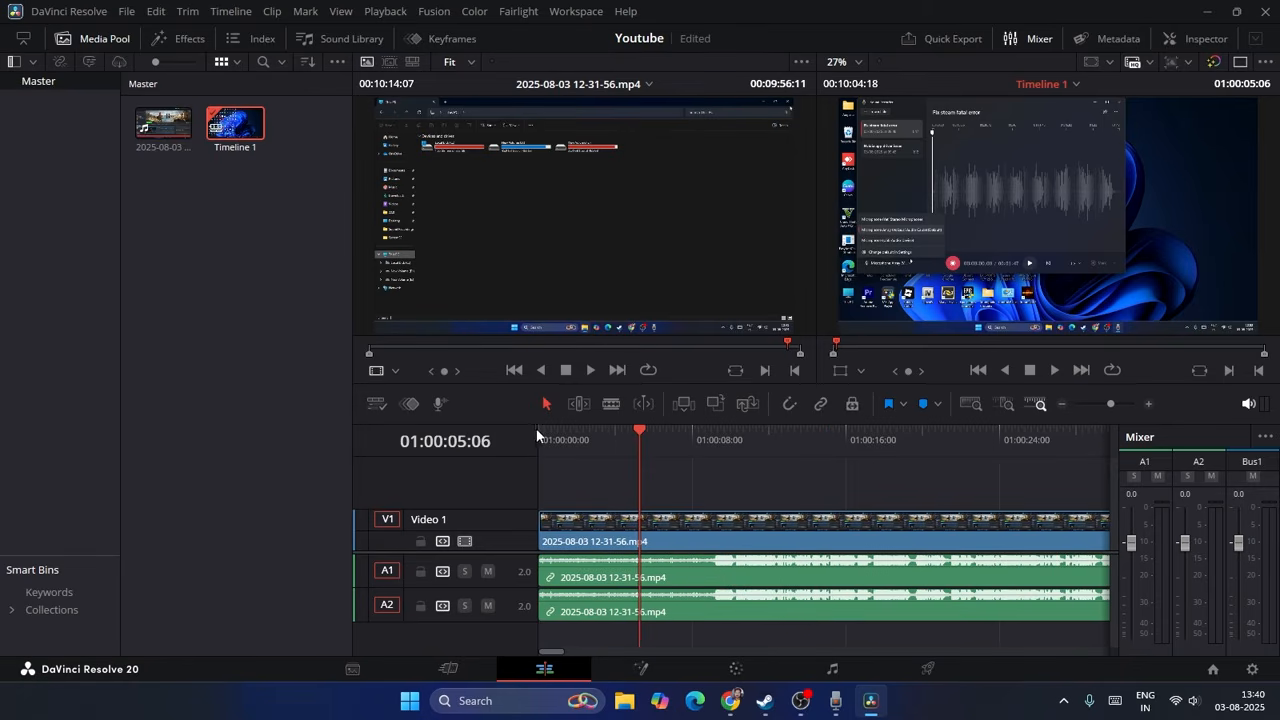
left_click_drag(636, 425, 537, 440)
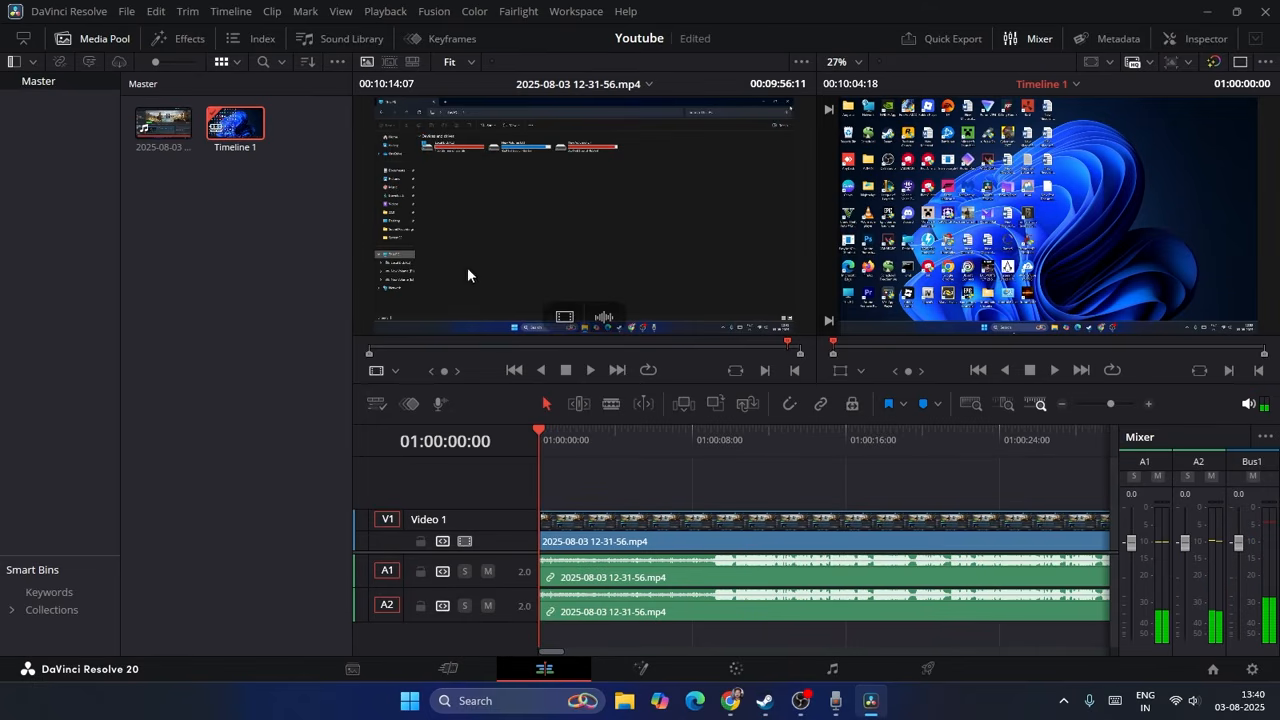
left_click_drag(584, 421, 528, 435)
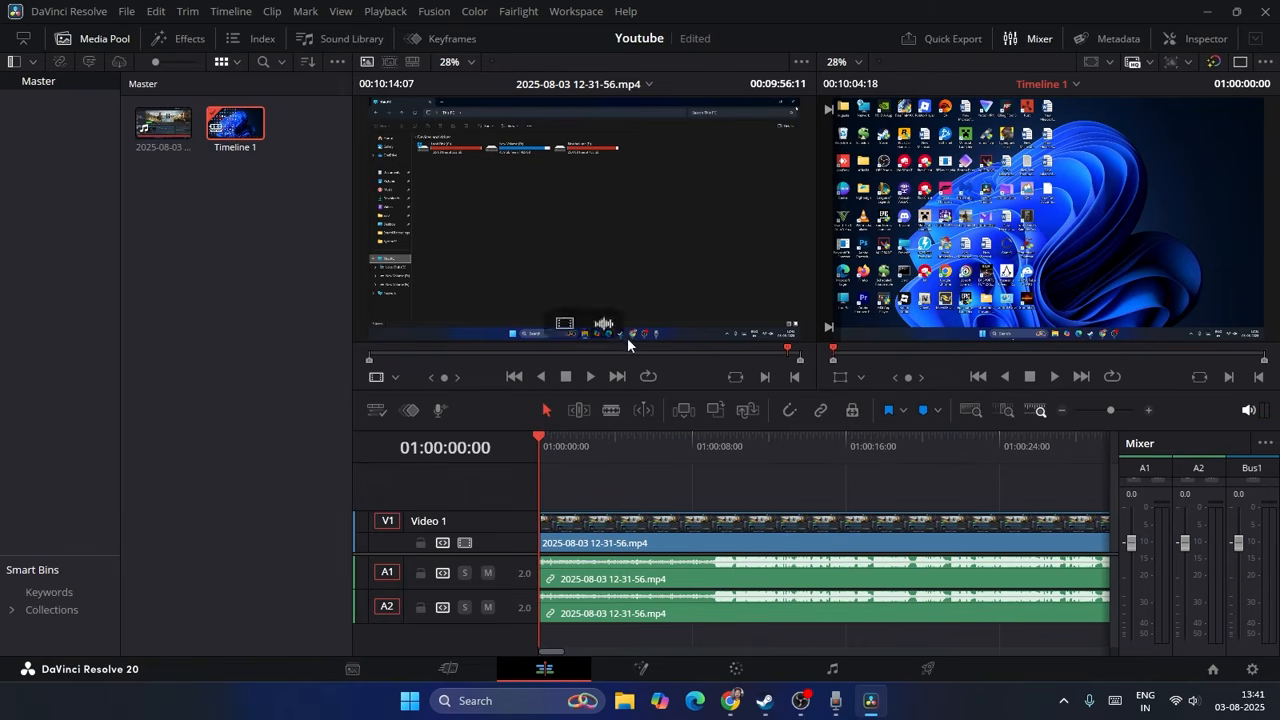
left_click_drag(624, 396, 615, 489)
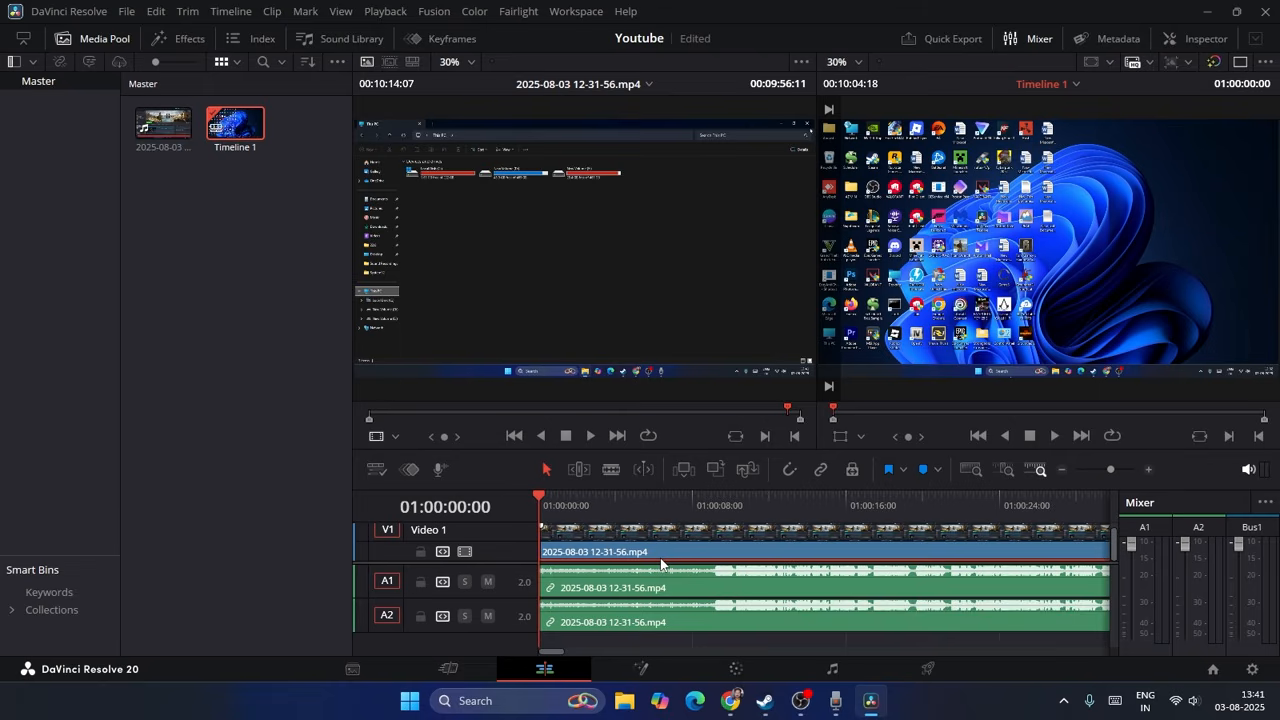
Step: Delete only the audio clip on track A2 and undo that deletion
left_click(668, 624)
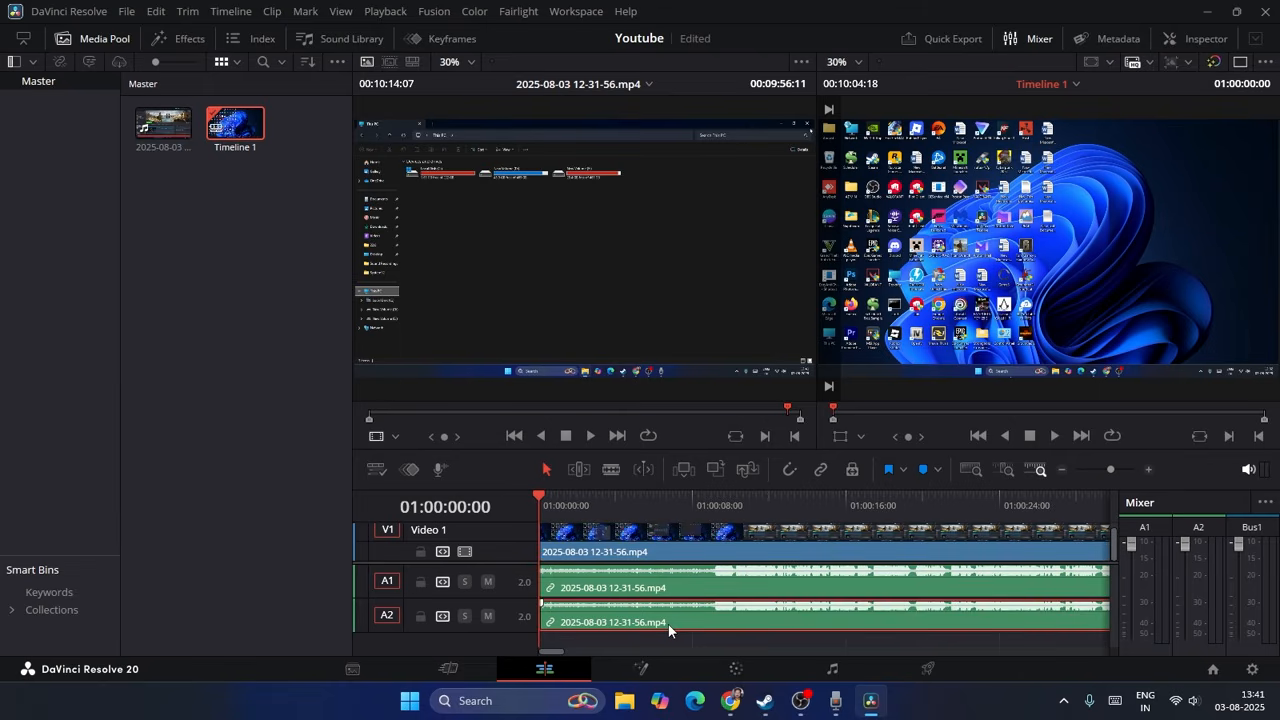
key("Delete")
key("ctrl+z")
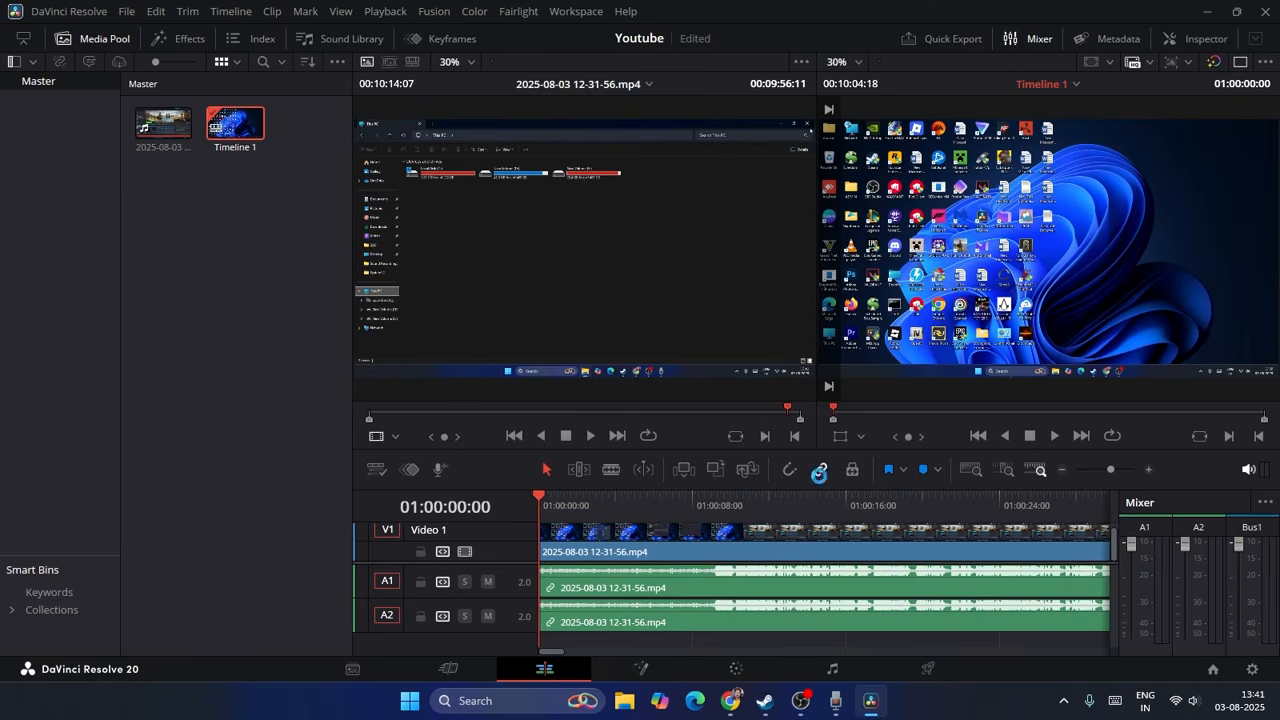
Step: Select the linked audio clips on A1 and A2 together, and turn Linked Selection off
left_click(694, 621)
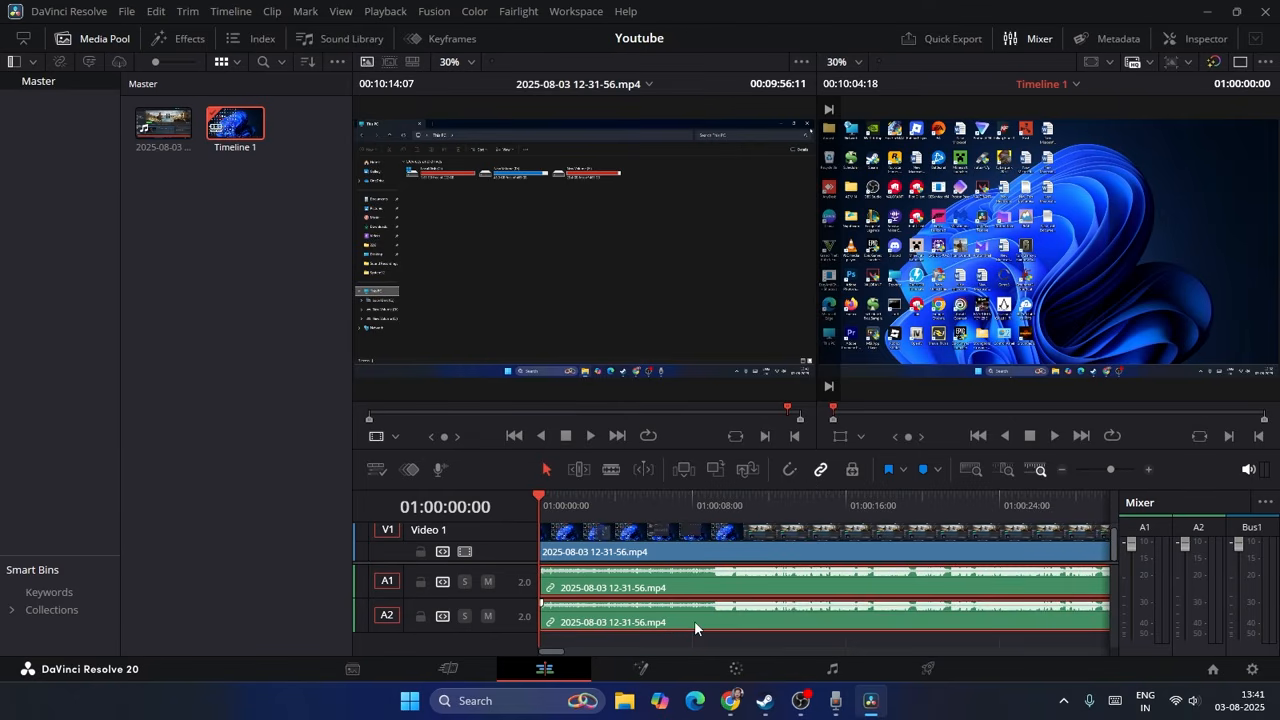
left_click(820, 469)
left_click_drag(560, 655, 505, 650)
Step: Import the "Fix steam fatal error" video from the Videos folder into the media pool
right_click(220, 178)
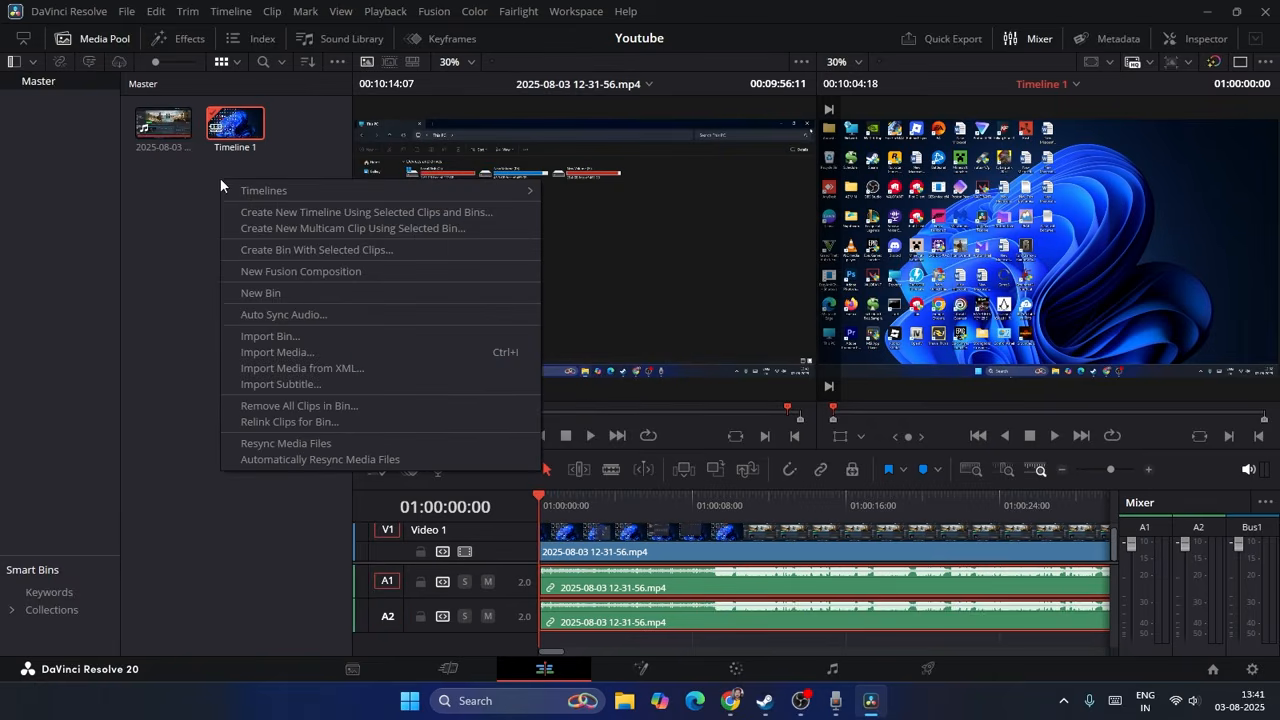
left_click(296, 352)
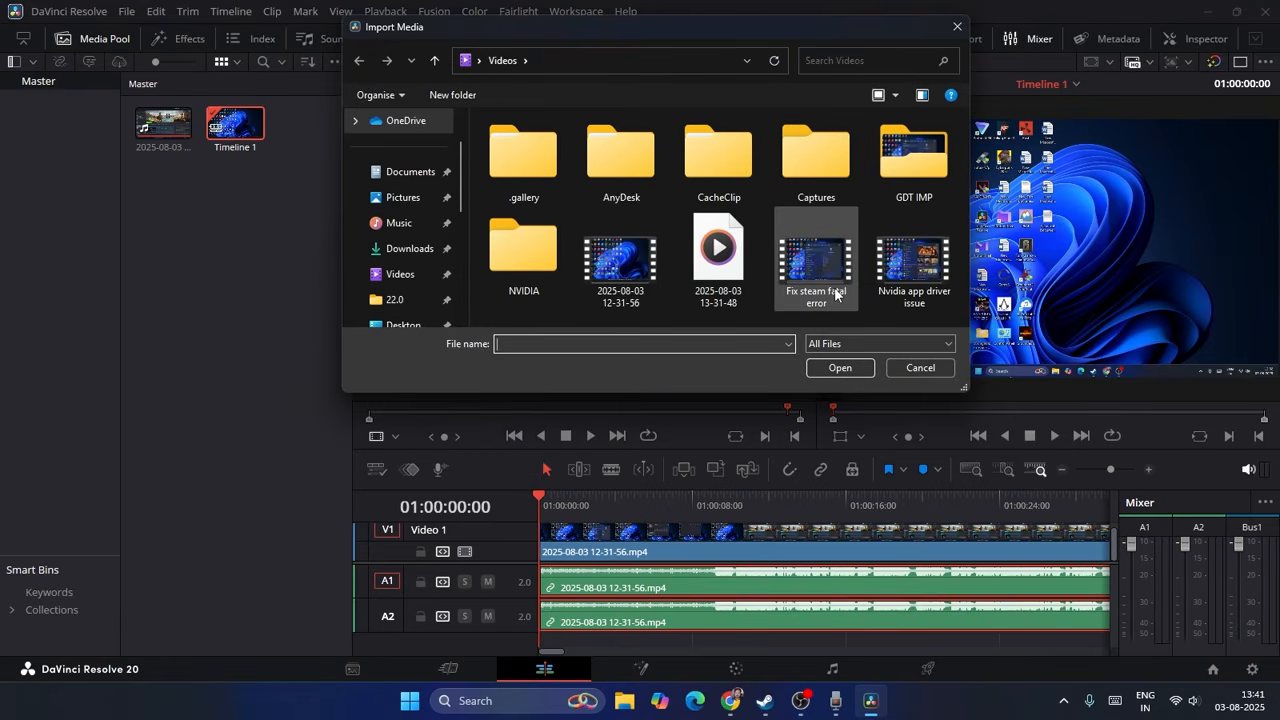
left_click(838, 292)
left_click(843, 370)
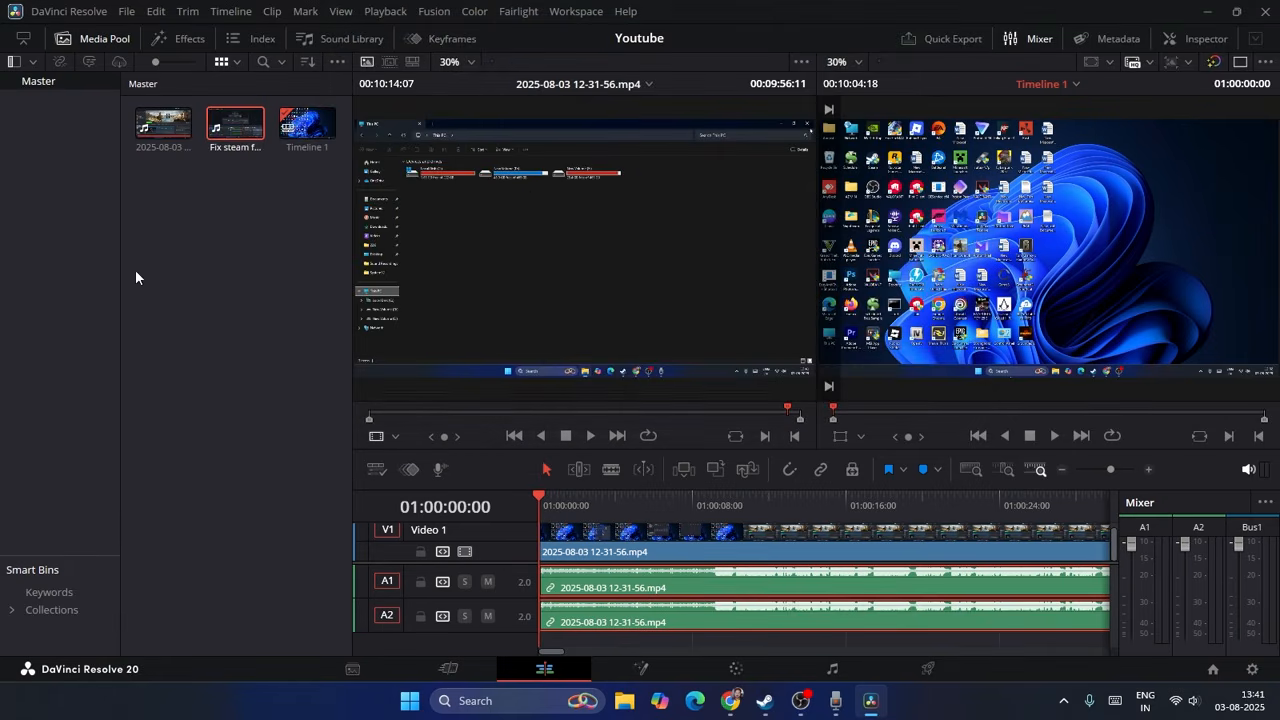
Step: Add Fix steam fatal error.mp4 to the timeline at about 01:00:13:16 and move only its video part to V1 at about 01:00:18:11
left_click_drag(235, 145, 431, 293)
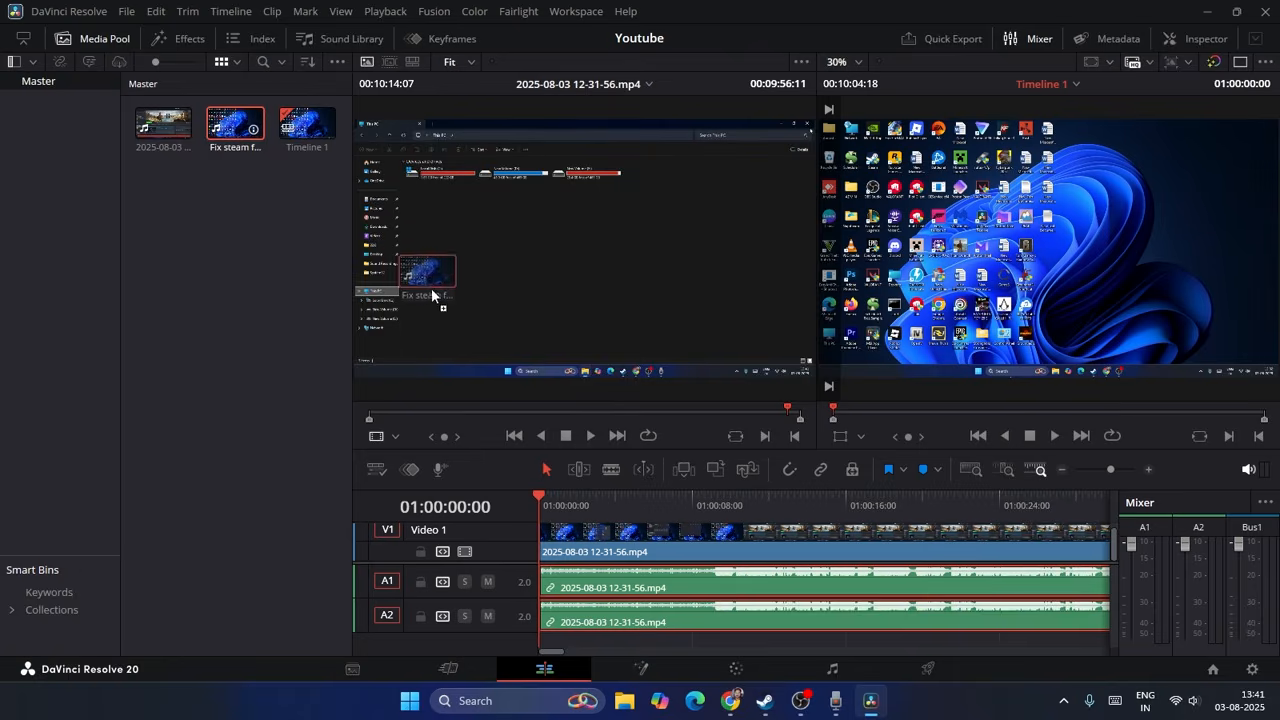
left_click_drag(659, 449, 806, 549)
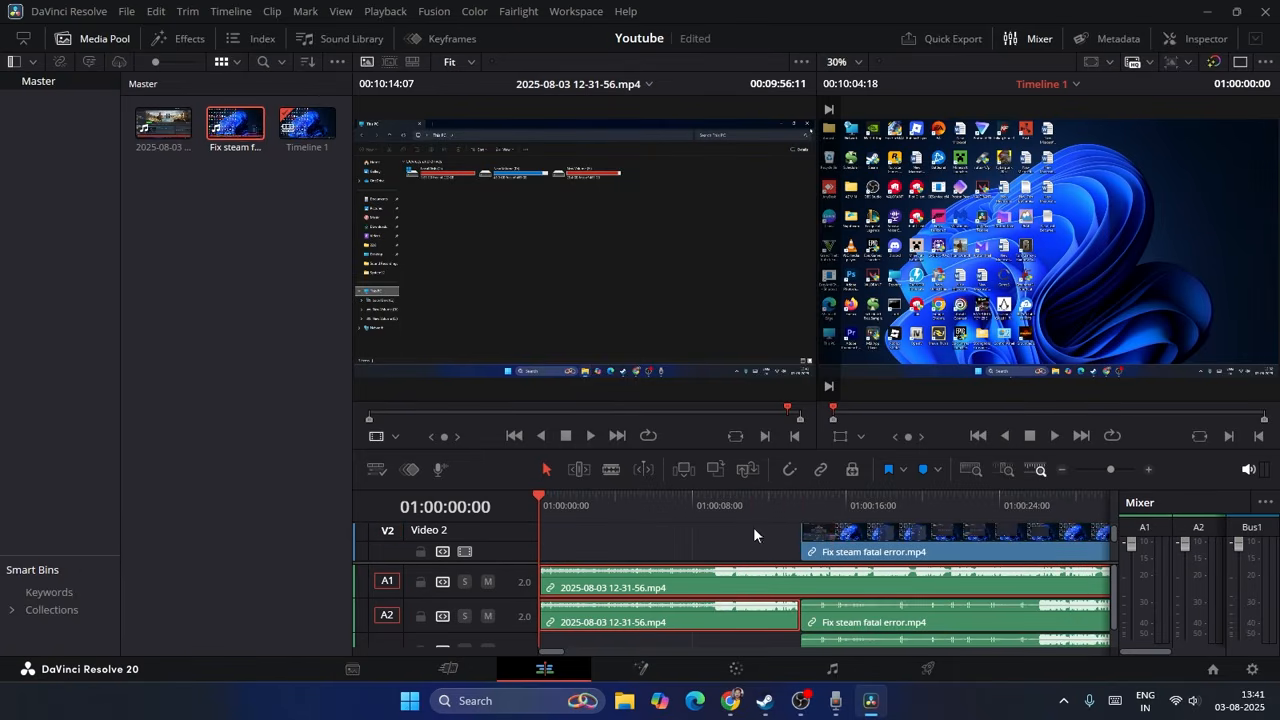
mouse_move(562, 652)
left_mouse_down()
mouse_move(592, 655)
mouse_move(562, 663)
left_mouse_up()
left_click_drag(870, 557, 962, 548)
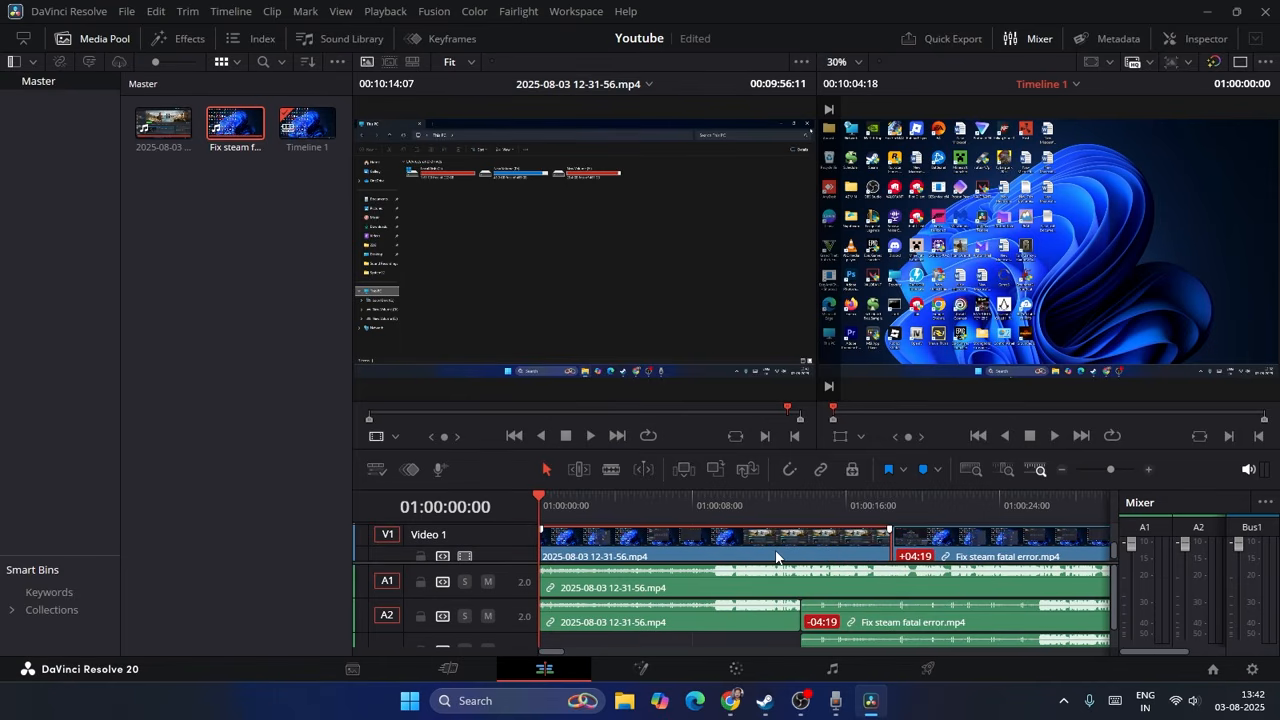
left_click(955, 557)
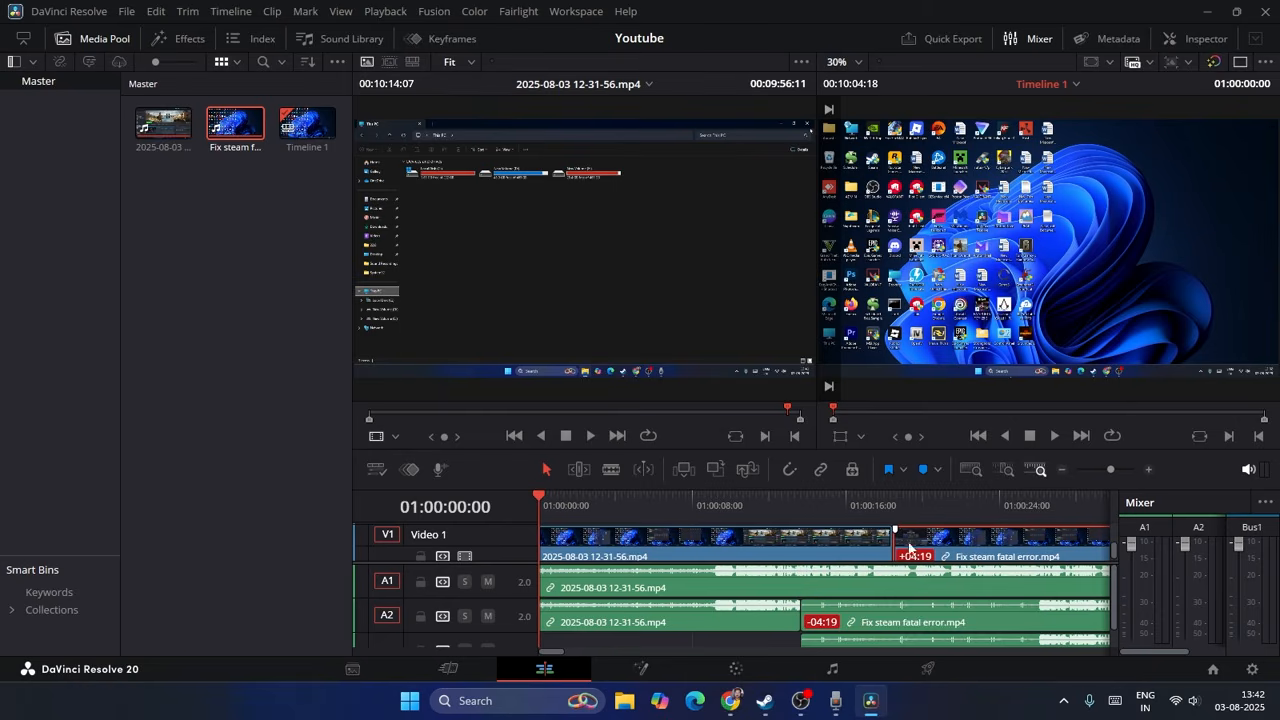
Step: Open the first V1 clip in the source viewer and examine the metadata of Timeline 1
double_click(822, 536)
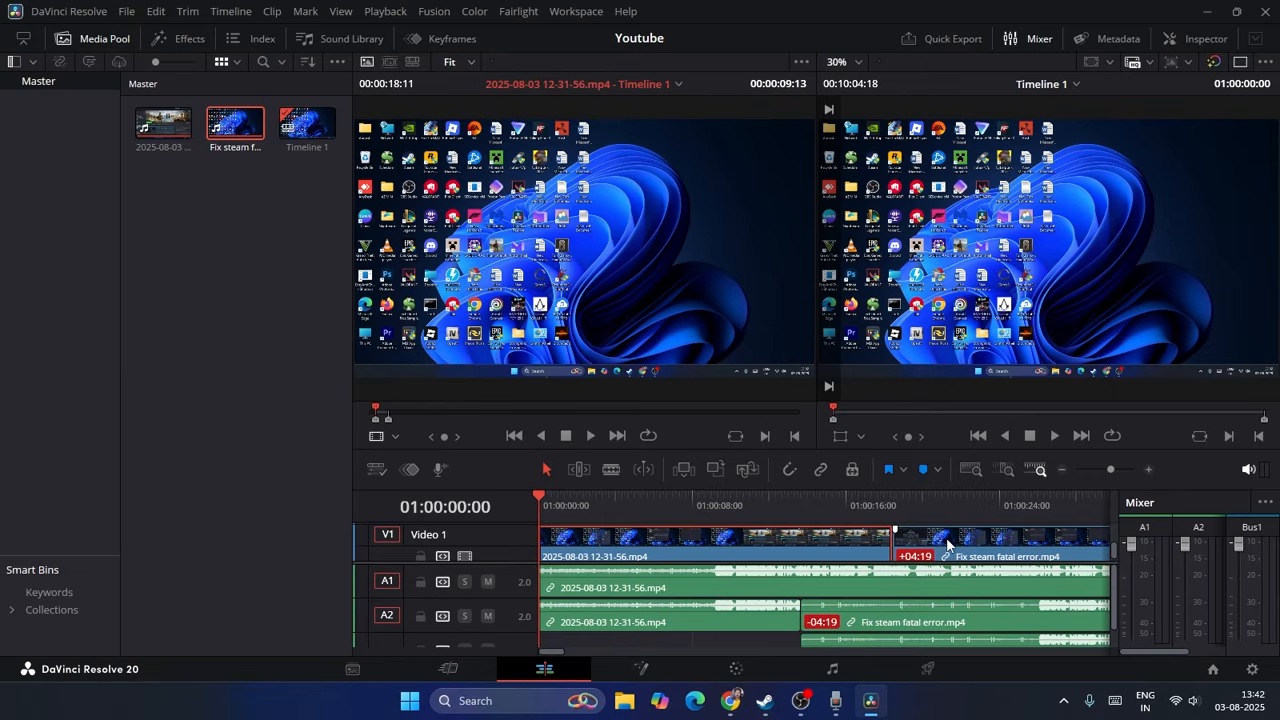
left_click(1075, 84)
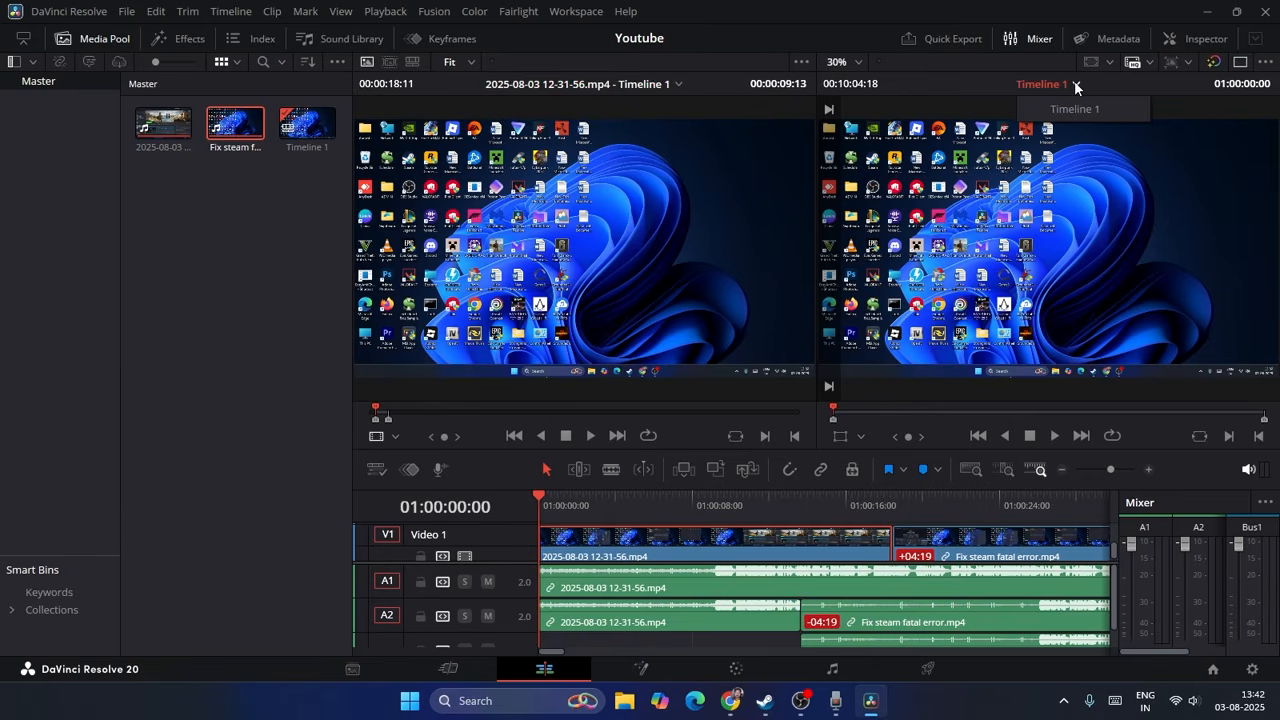
left_click(297, 138)
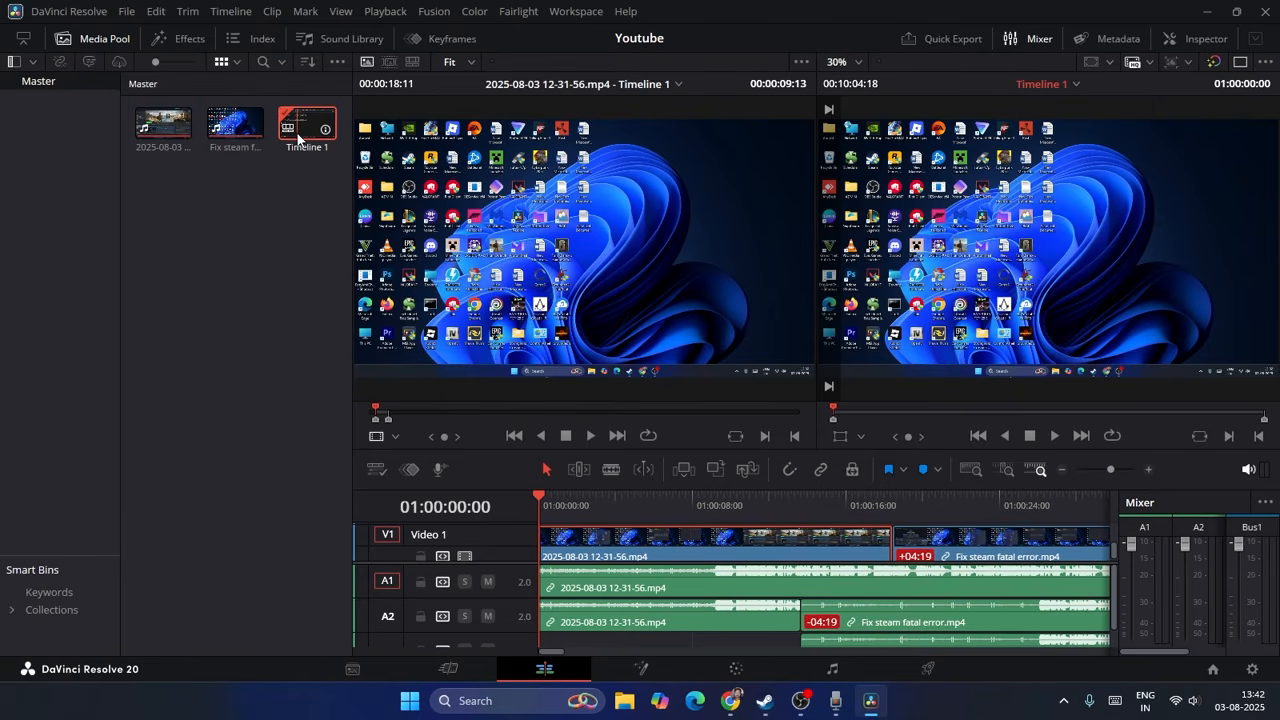
left_click(1118, 38)
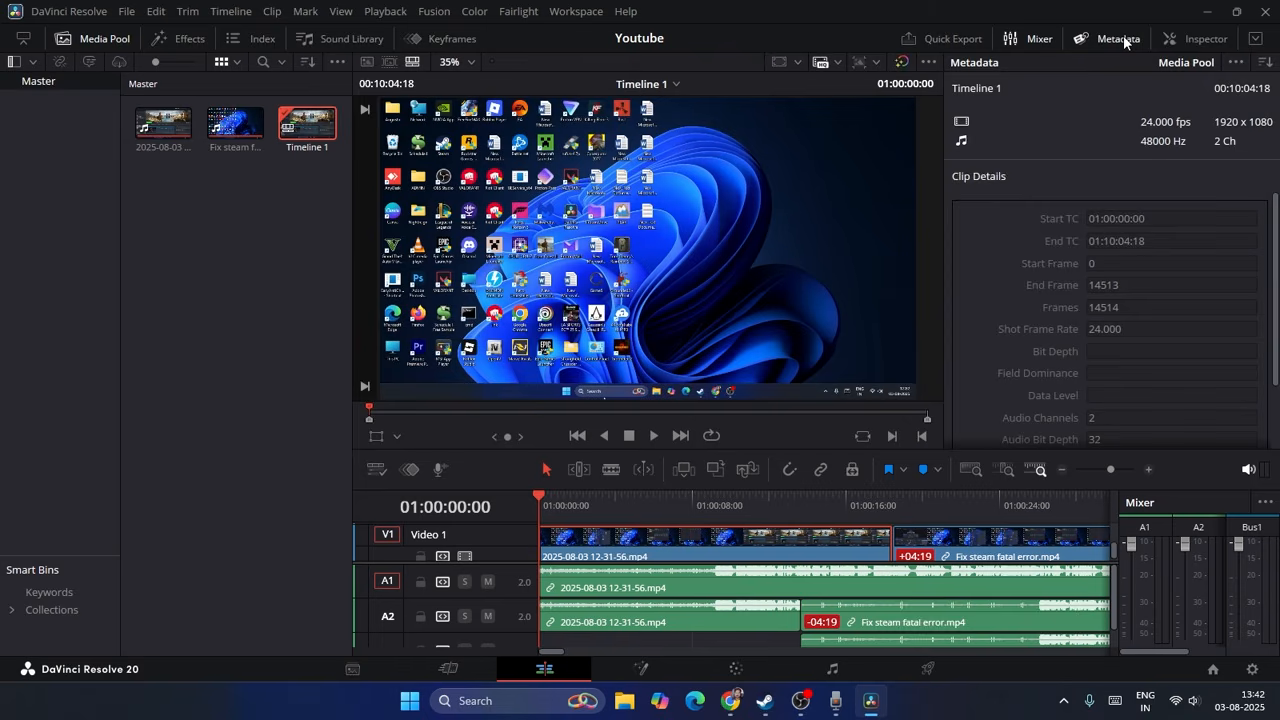
Step: Set the V1 Fix steam fatal error clip's Zoom to 0.75, and the first V1 clip's Zoom to 1.020 with Position X -11.000
left_click(1190, 36)
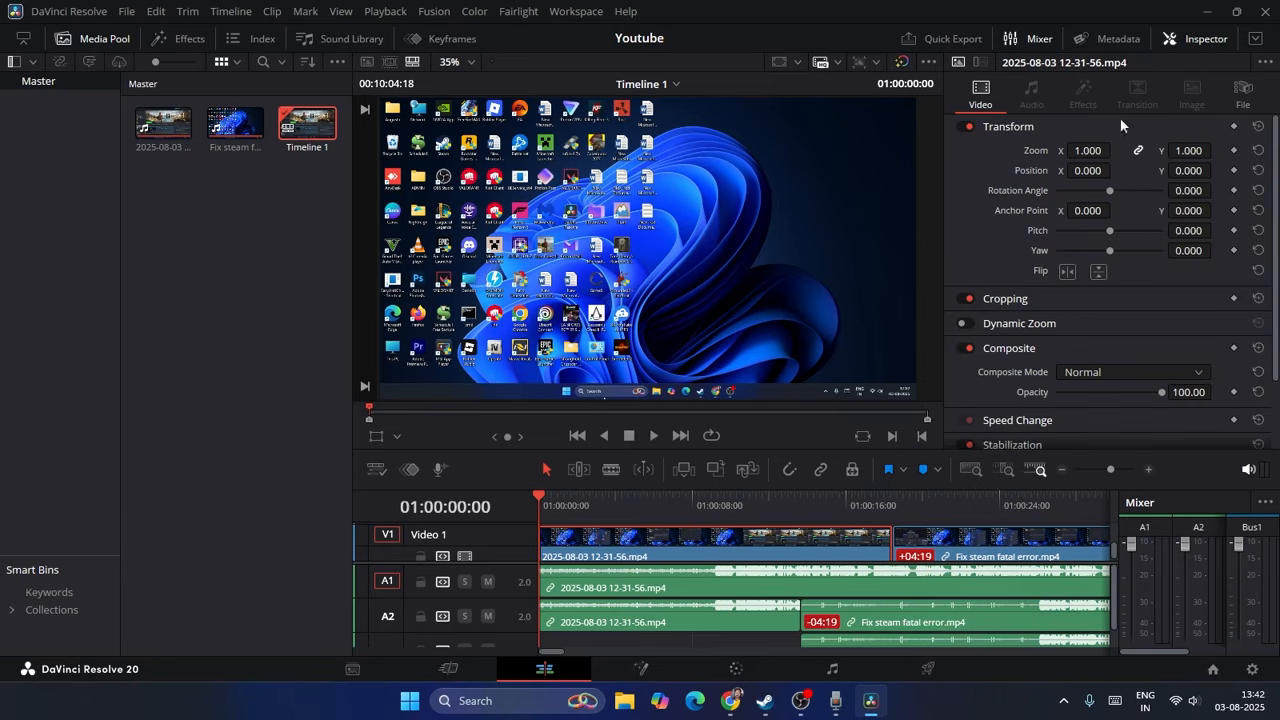
left_click(827, 550)
left_click(949, 534)
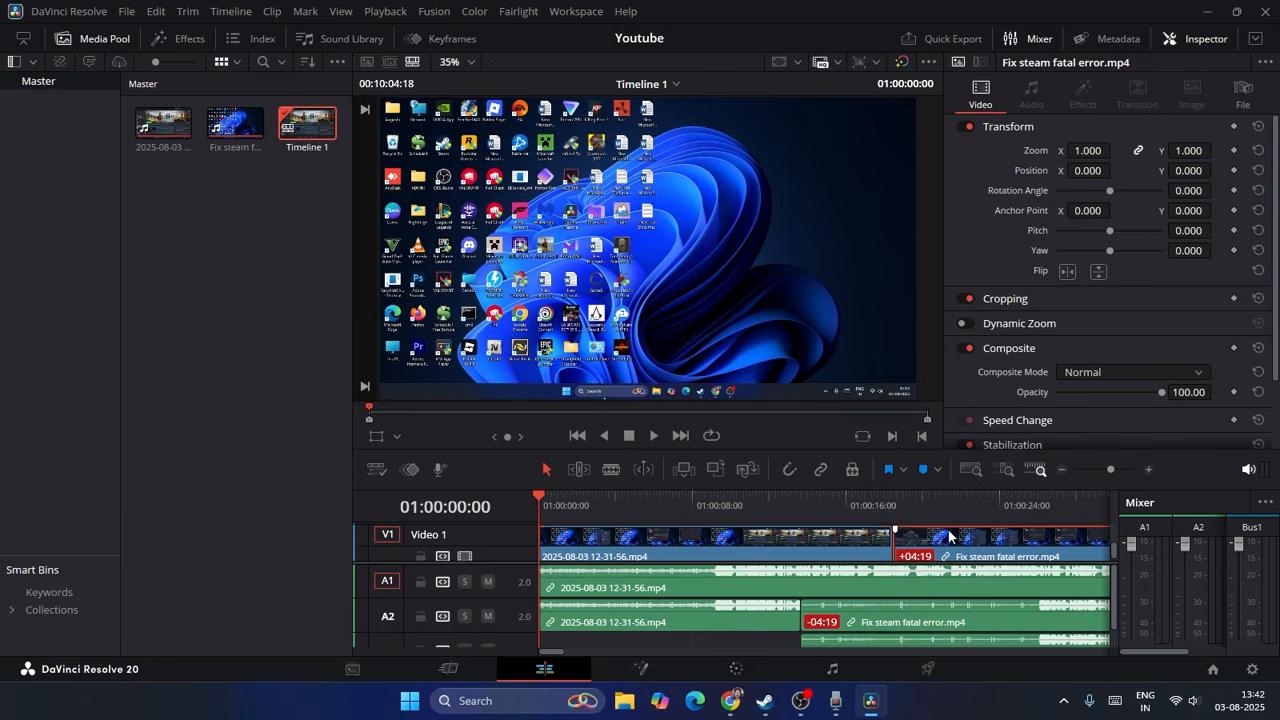
left_click(1093, 150)
type("0.75")
key("Return")
left_click(848, 552)
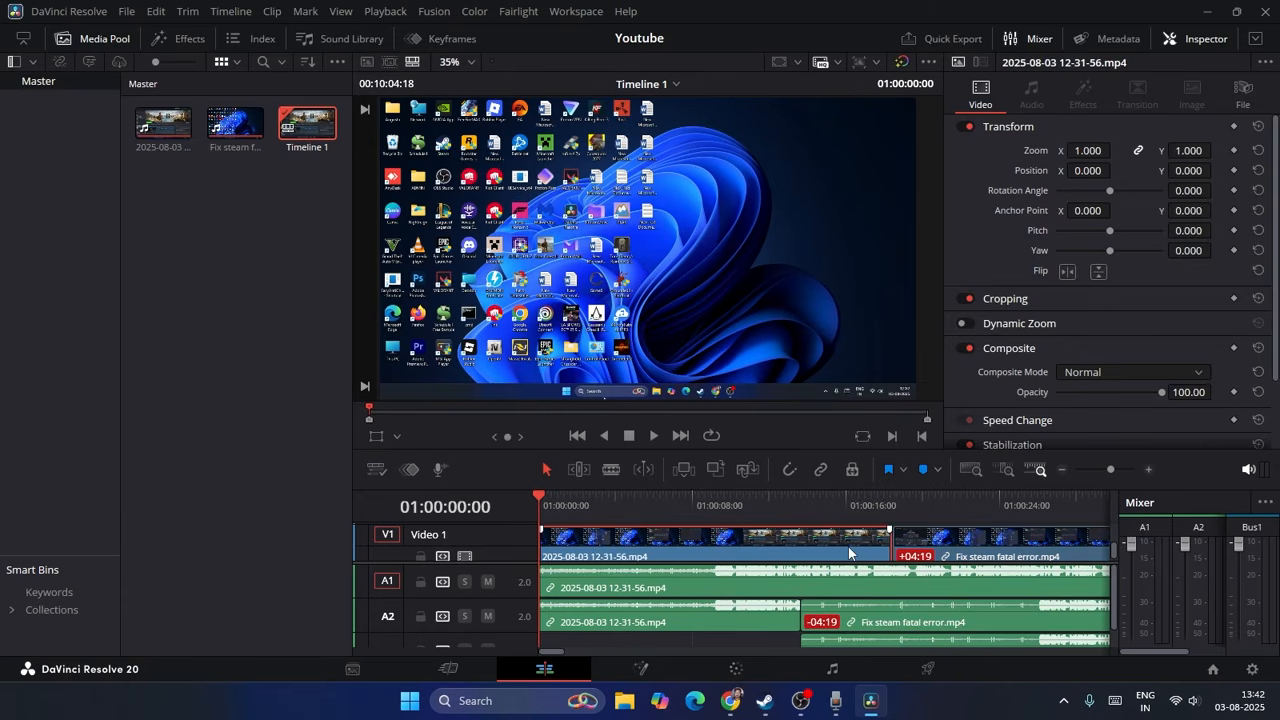
left_click_drag(1091, 151, 1074, 171)
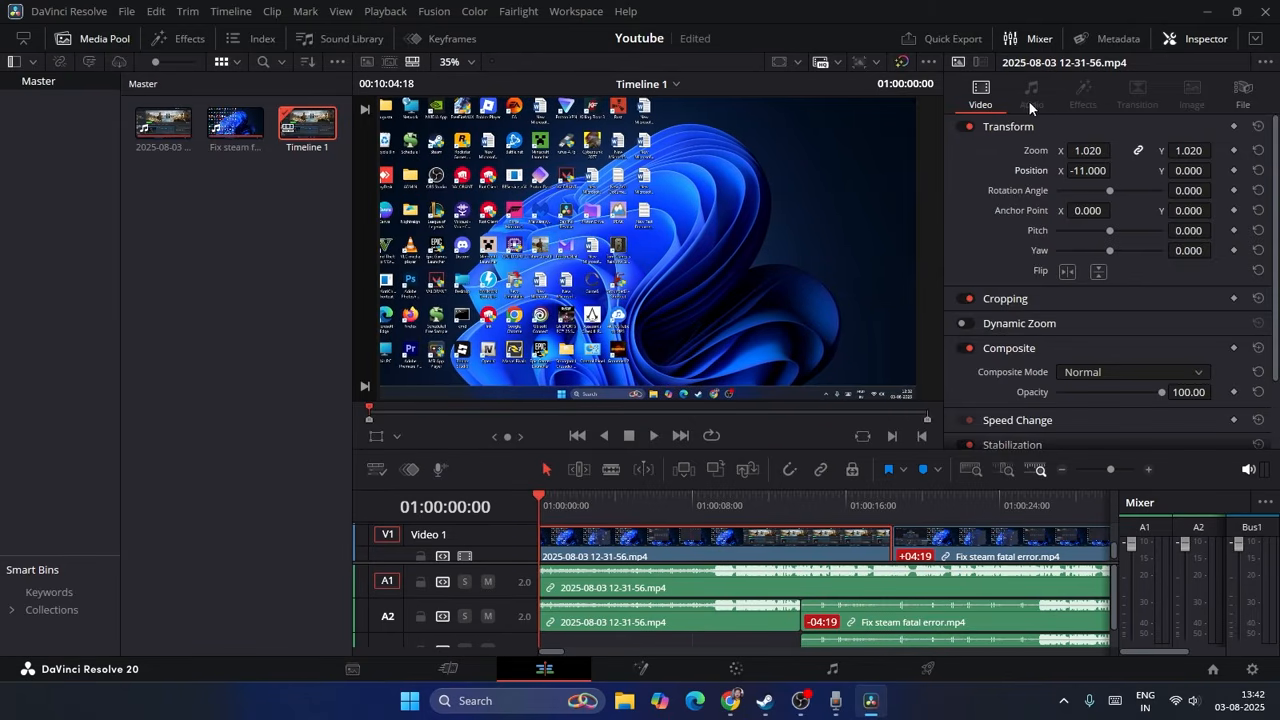
Step: Lower the A1 audio clip's Volume to -21.6 and the first A2 audio clip's Volume to -4.7
left_click(842, 587)
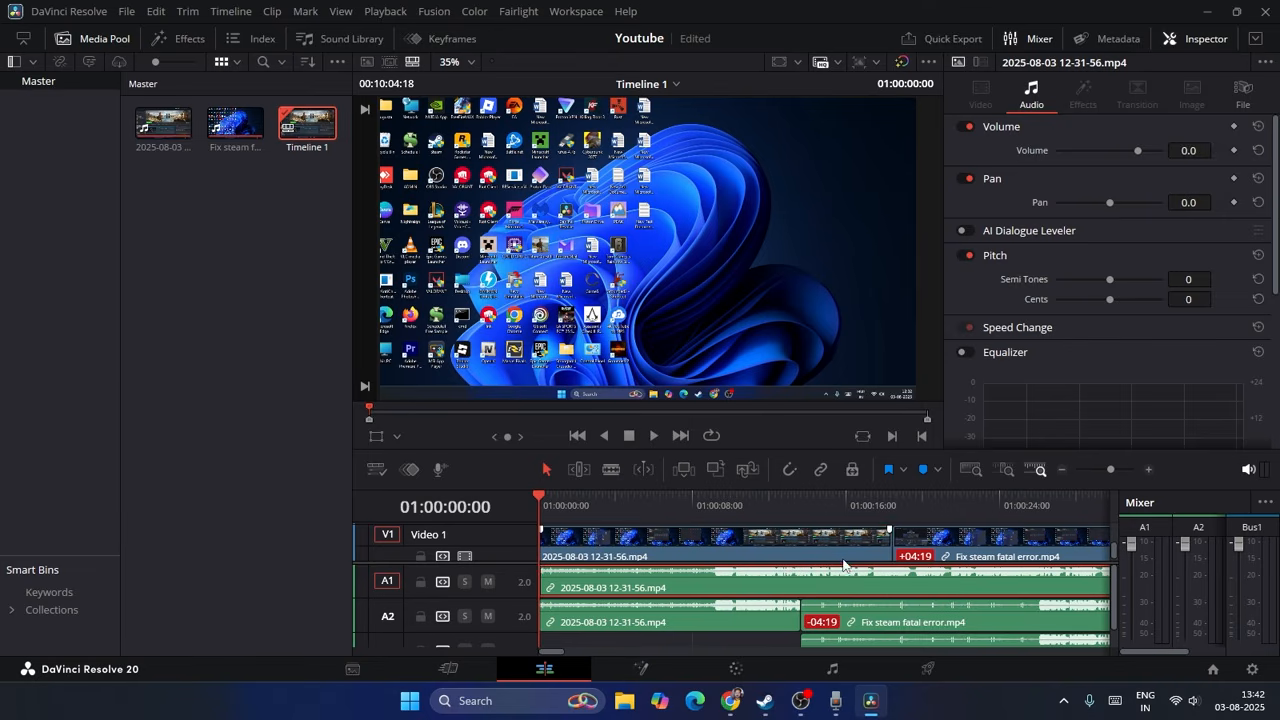
left_click(843, 556)
left_click(713, 598)
left_click(1218, 39)
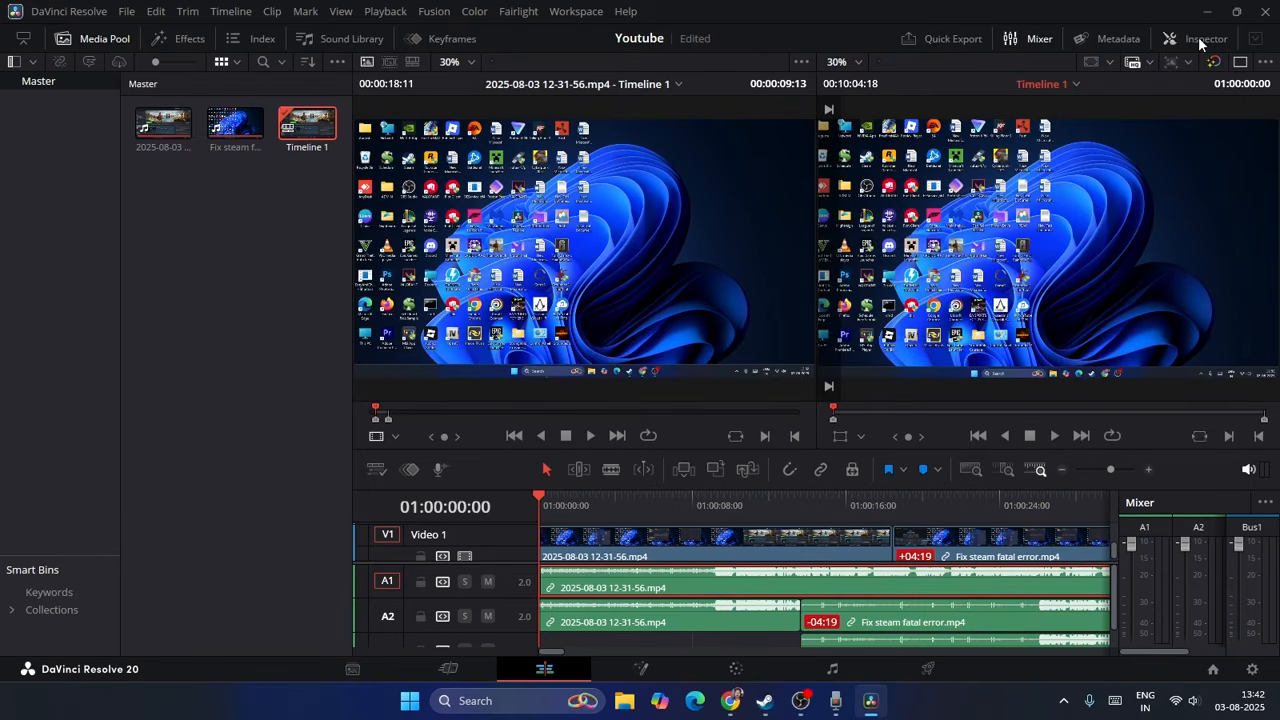
left_click(1198, 37)
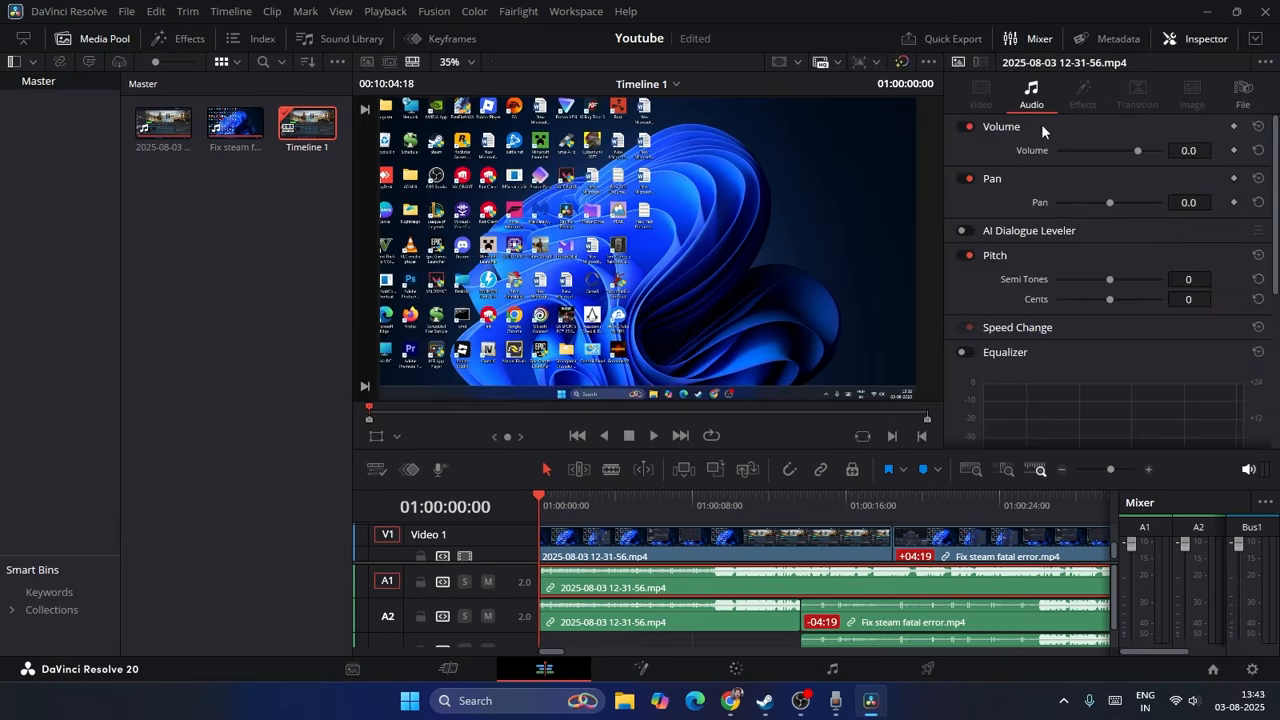
left_click_drag(1137, 152, 1122, 155)
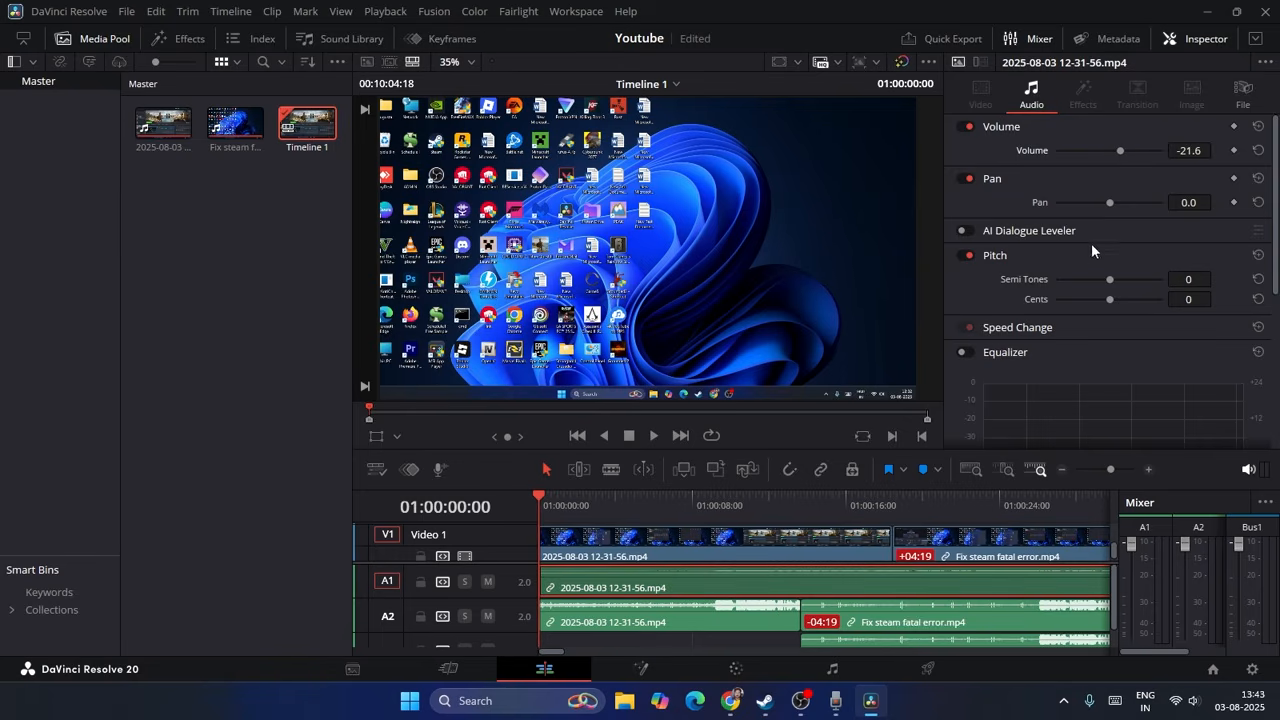
left_click(724, 622)
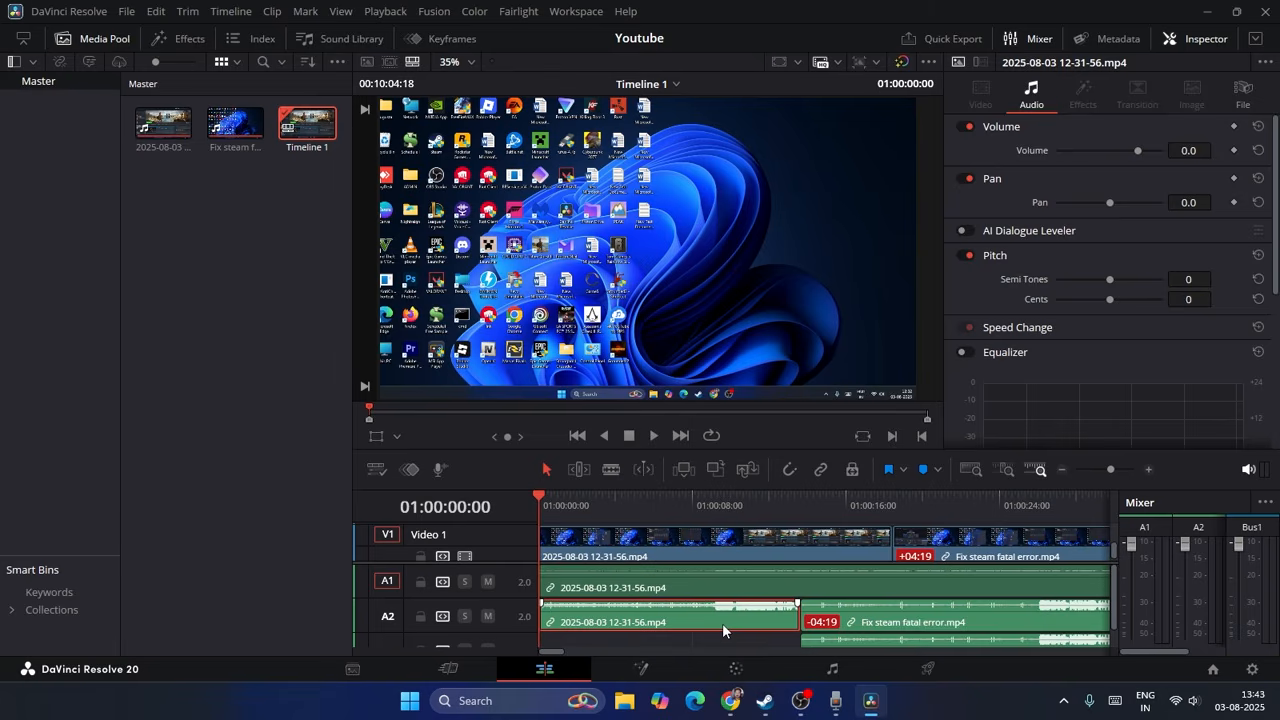
mouse_move(1133, 151)
left_mouse_down()
mouse_move(1148, 146)
mouse_move(1133, 146)
left_mouse_up()
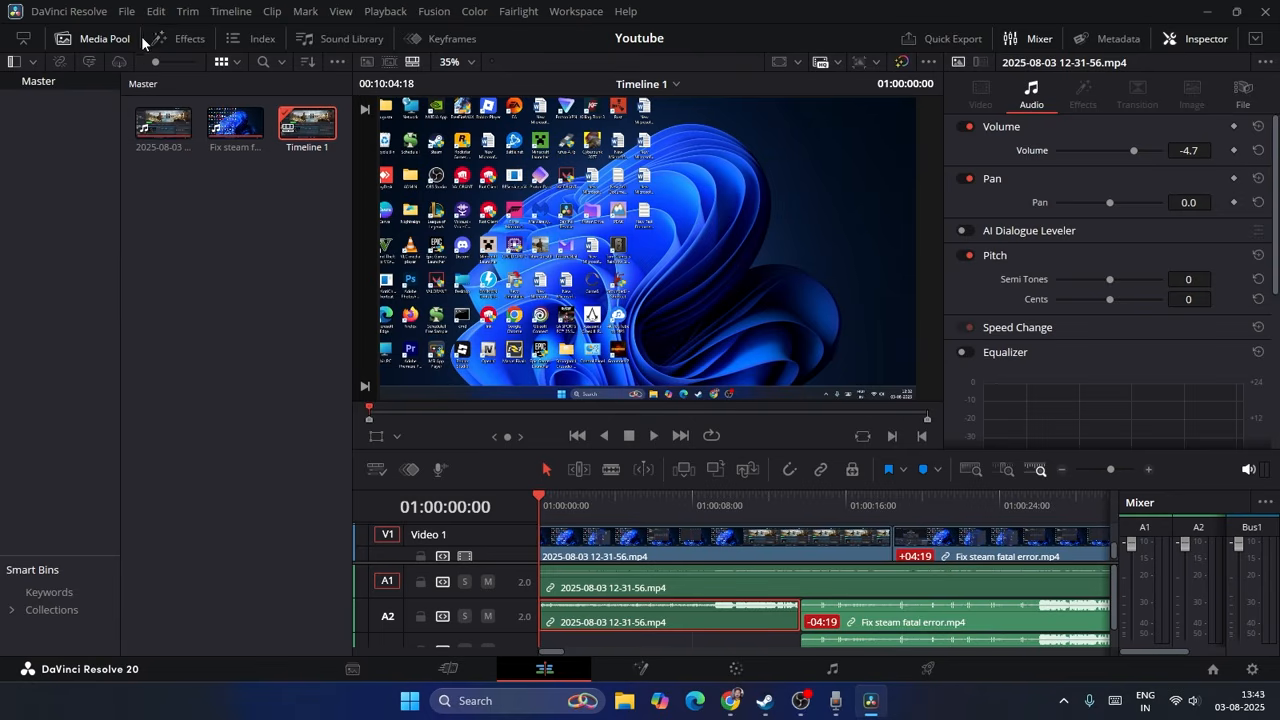
Step: Find the MultiText title among the title effects and try to add it to the first V1 clip
left_click(185, 38)
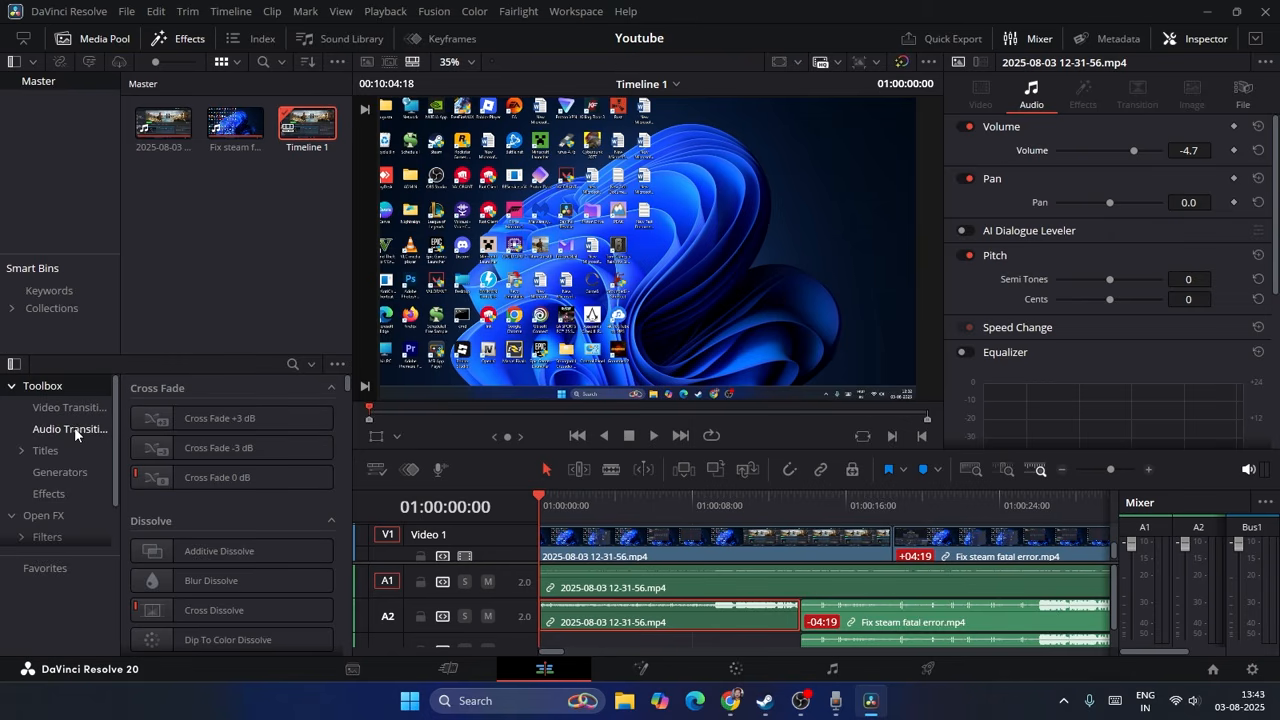
scroll(66, 451, "down", 2)
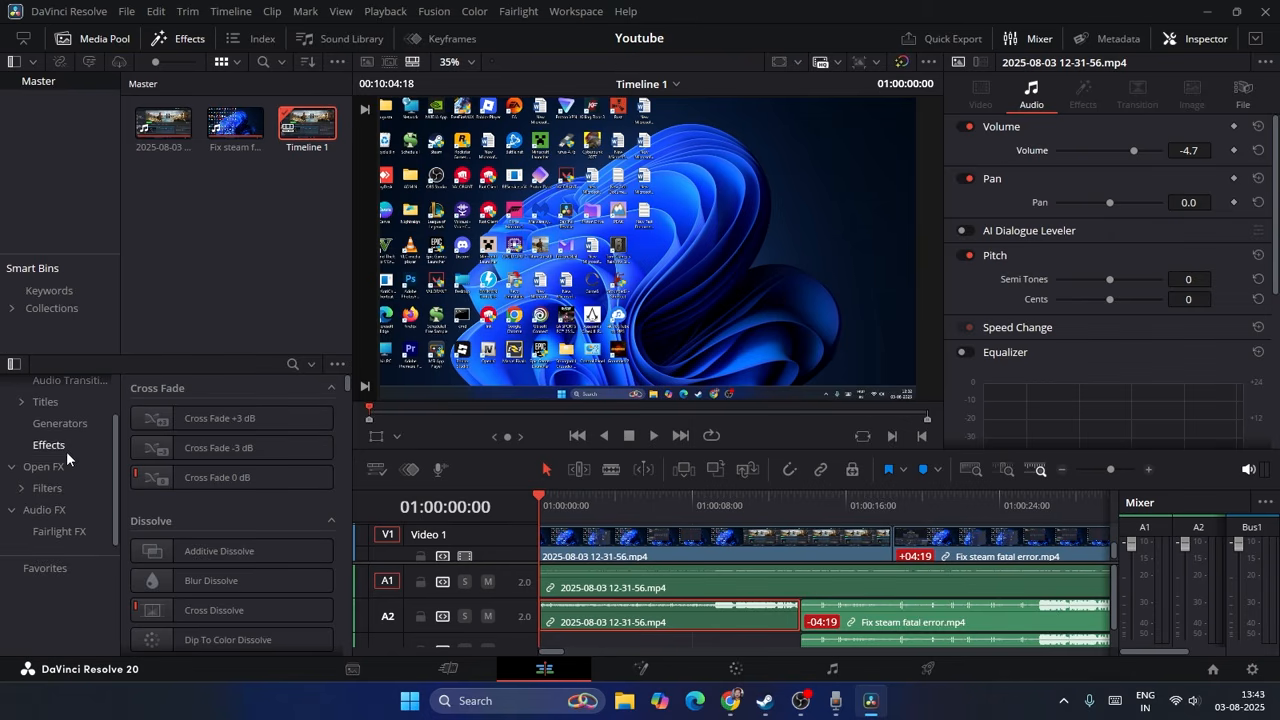
left_click(39, 403)
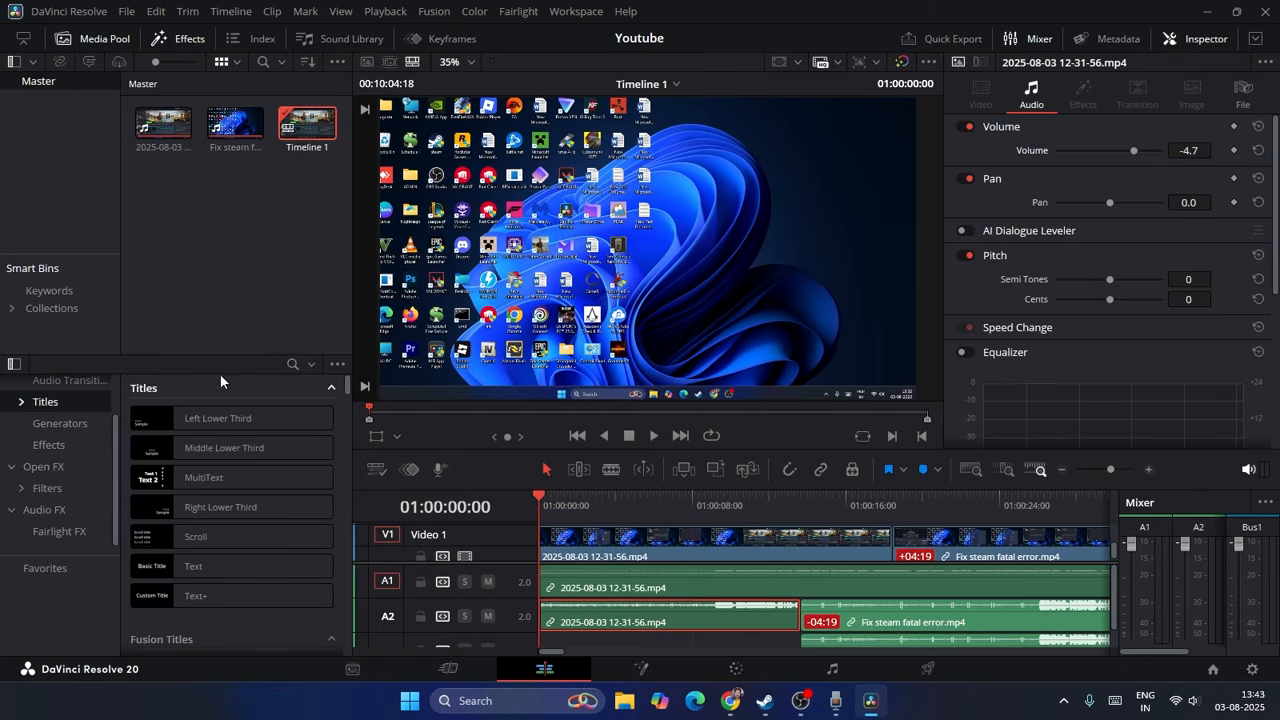
left_click(216, 480)
left_click_drag(210, 477, 638, 532)
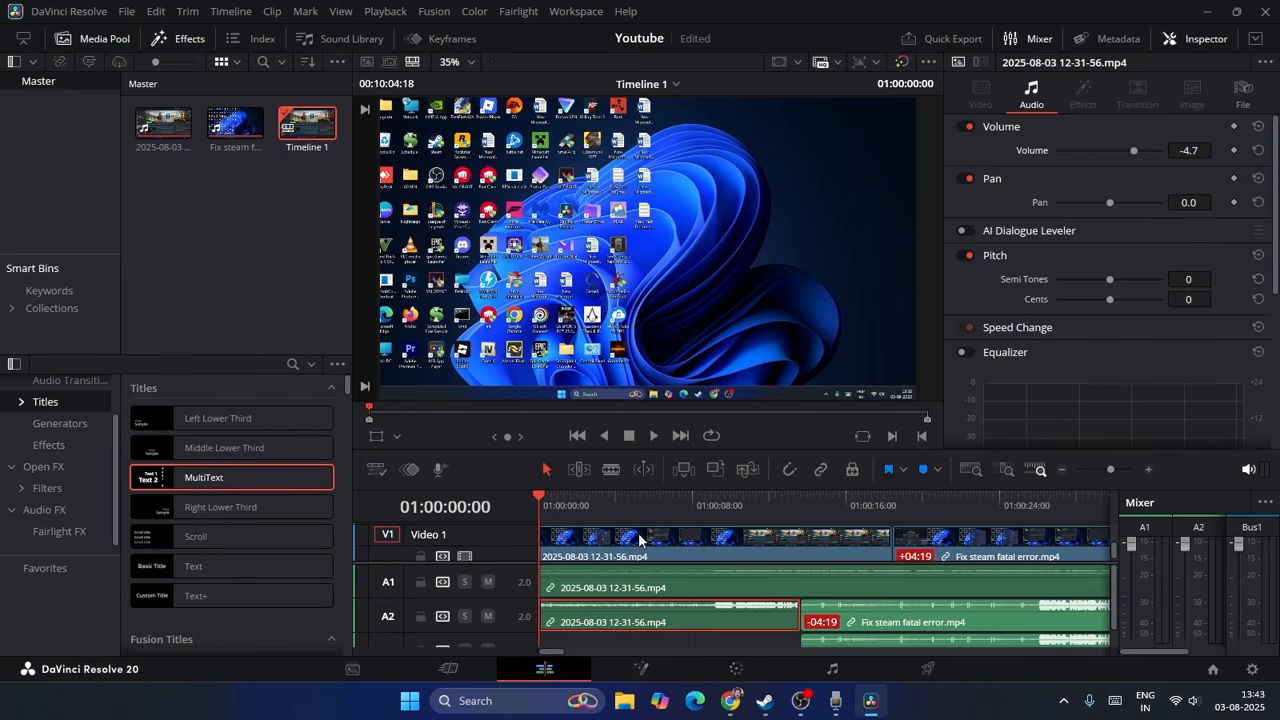
left_click(651, 533)
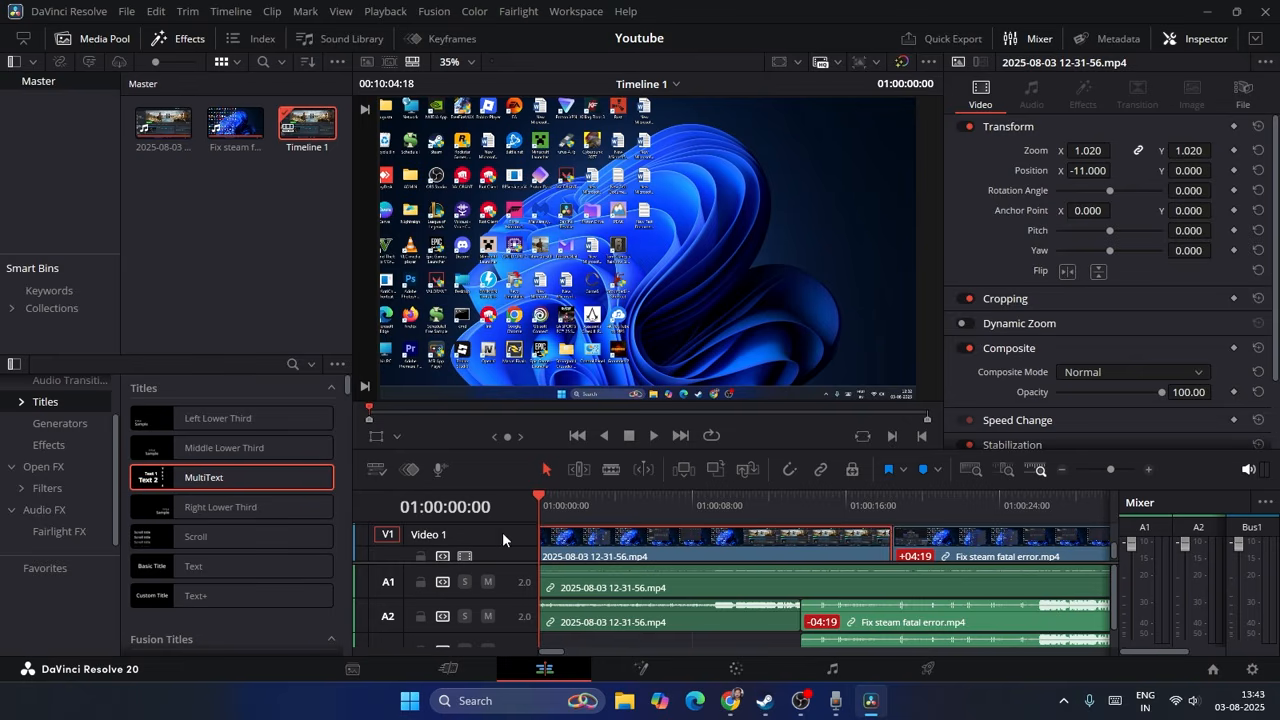
Step: Play the timeline from its start to about 01:00:01:01 and preview the MultiText title in the source viewer
double_click(630, 539)
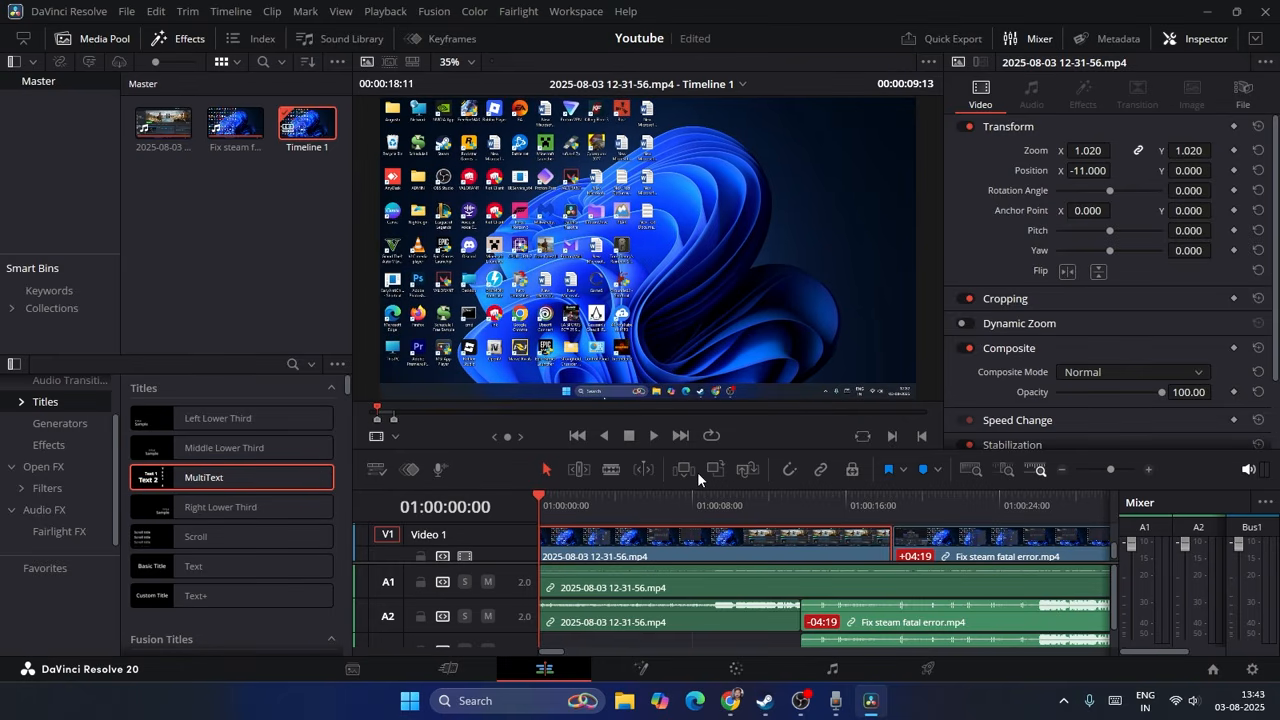
left_click(718, 538)
key("space")
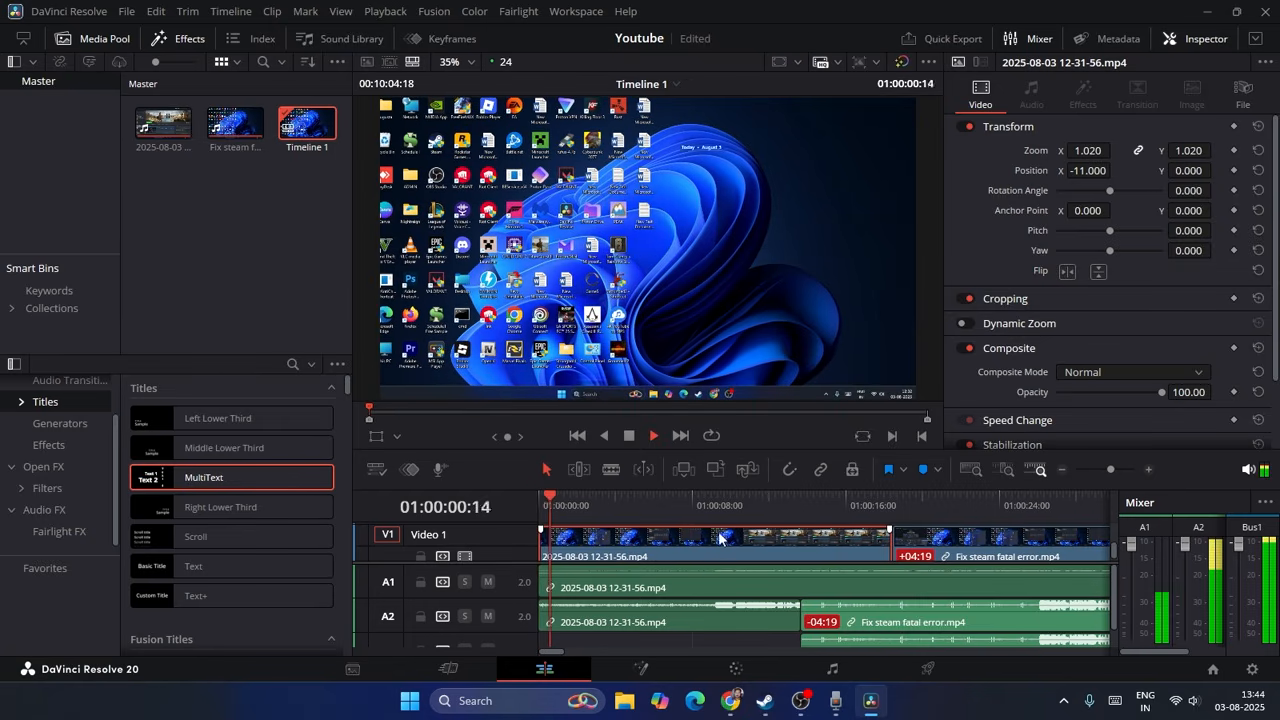
key("space")
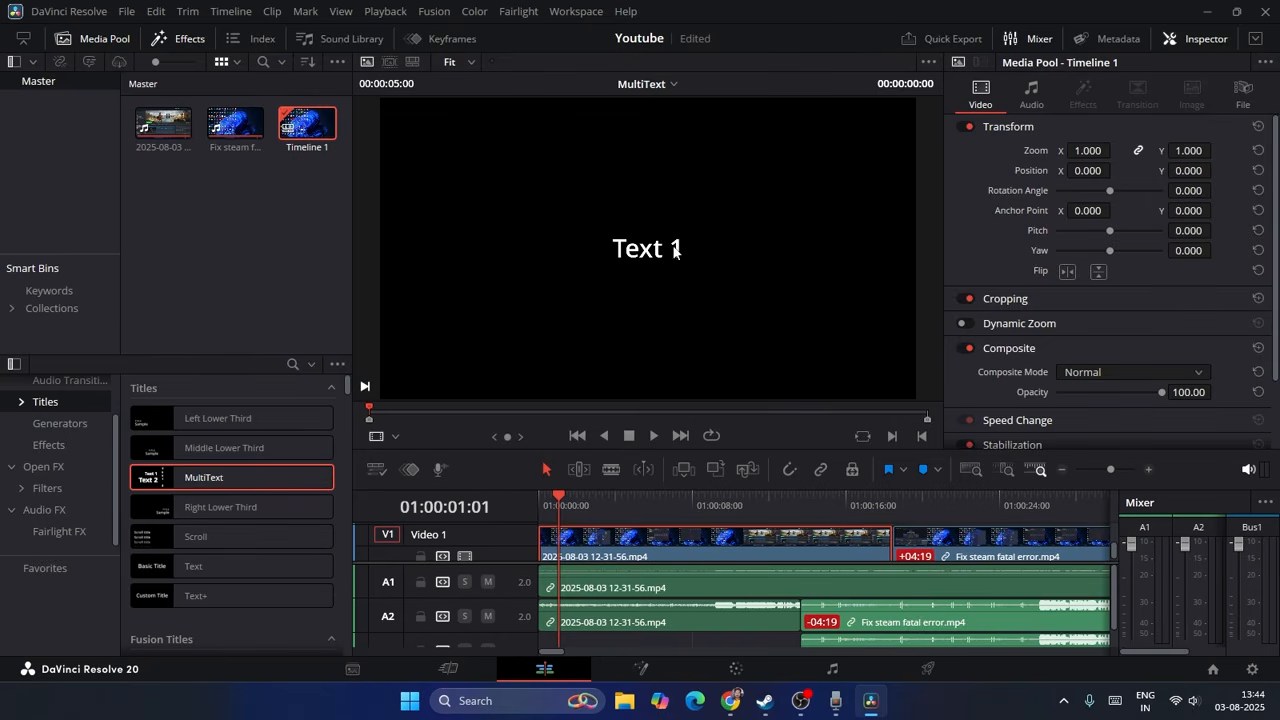
left_click(1036, 100)
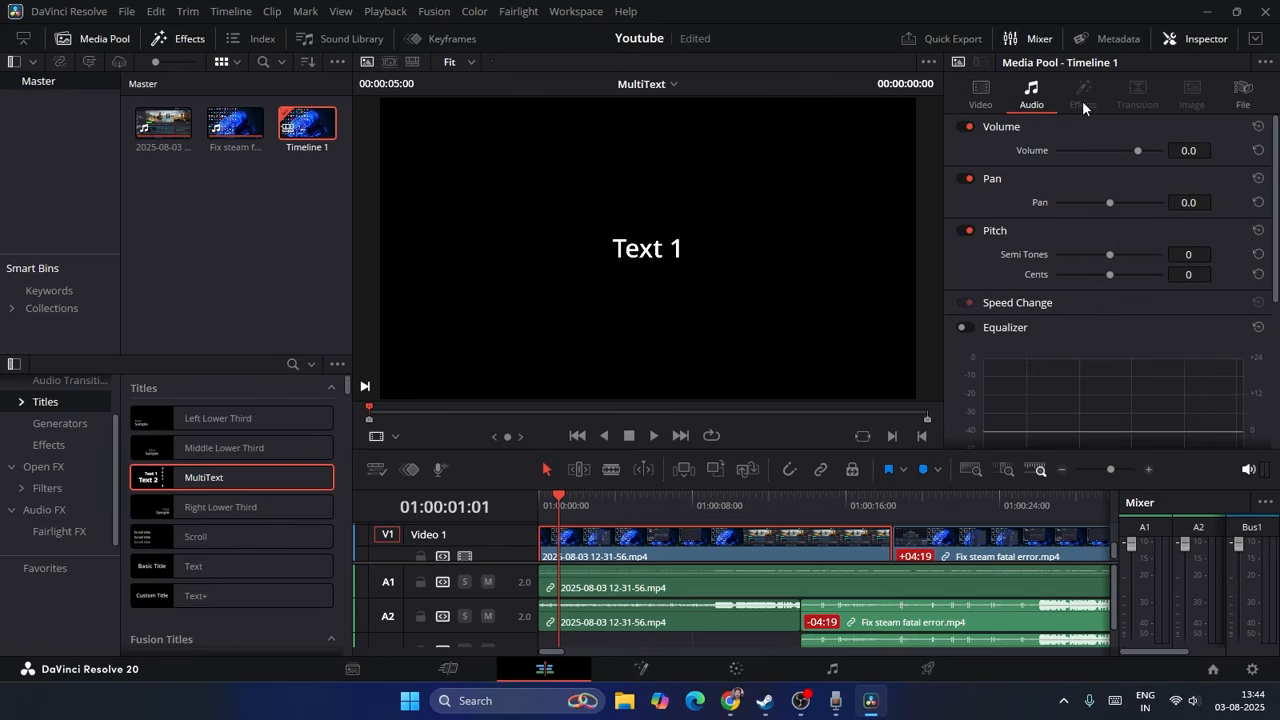
left_click(643, 545)
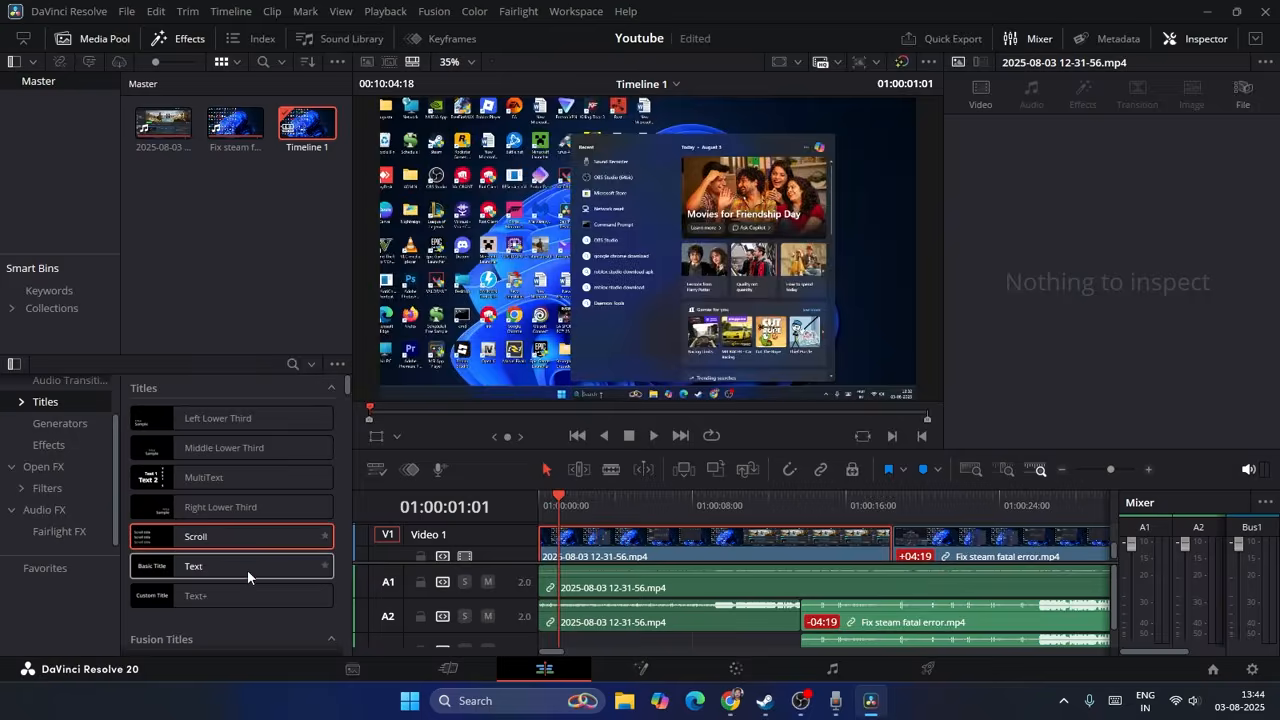
Step: Browse the Middle Lower Third title and the Blur and Cross Dissolve transitions, and try to apply Additive Dissolve to the first V1 clip
left_click(250, 448)
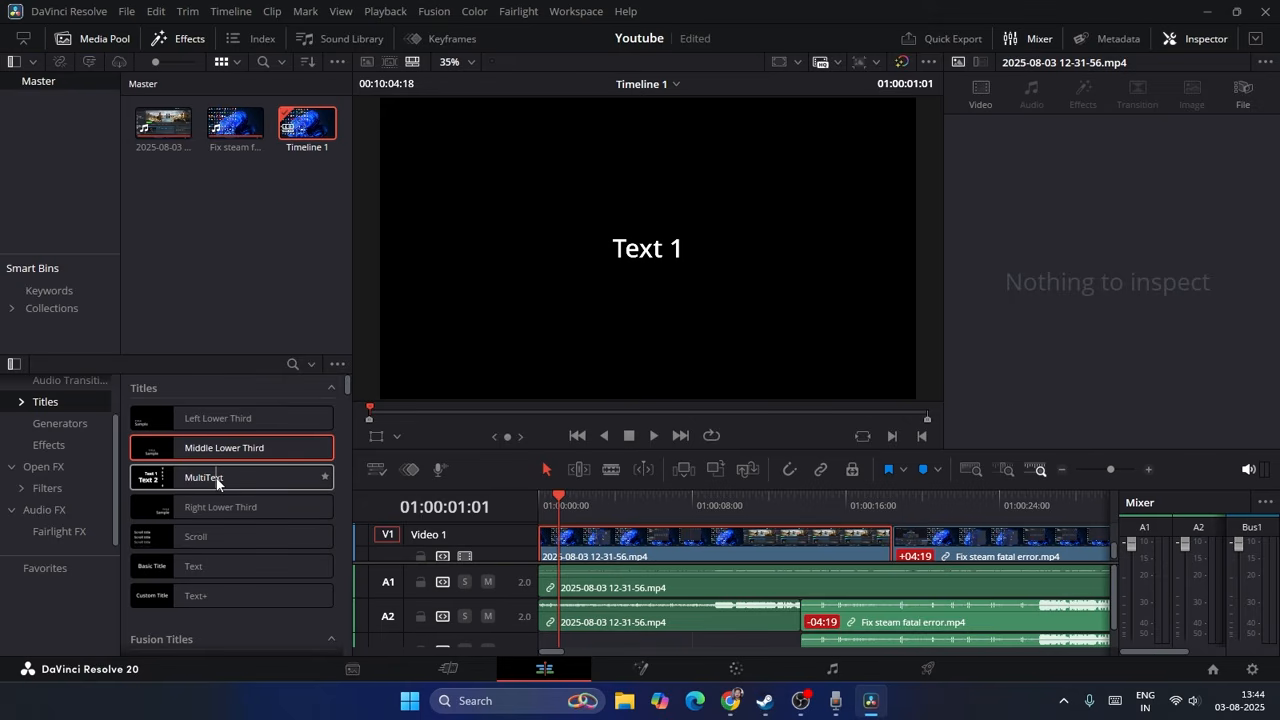
scroll(76, 480, "up", 2)
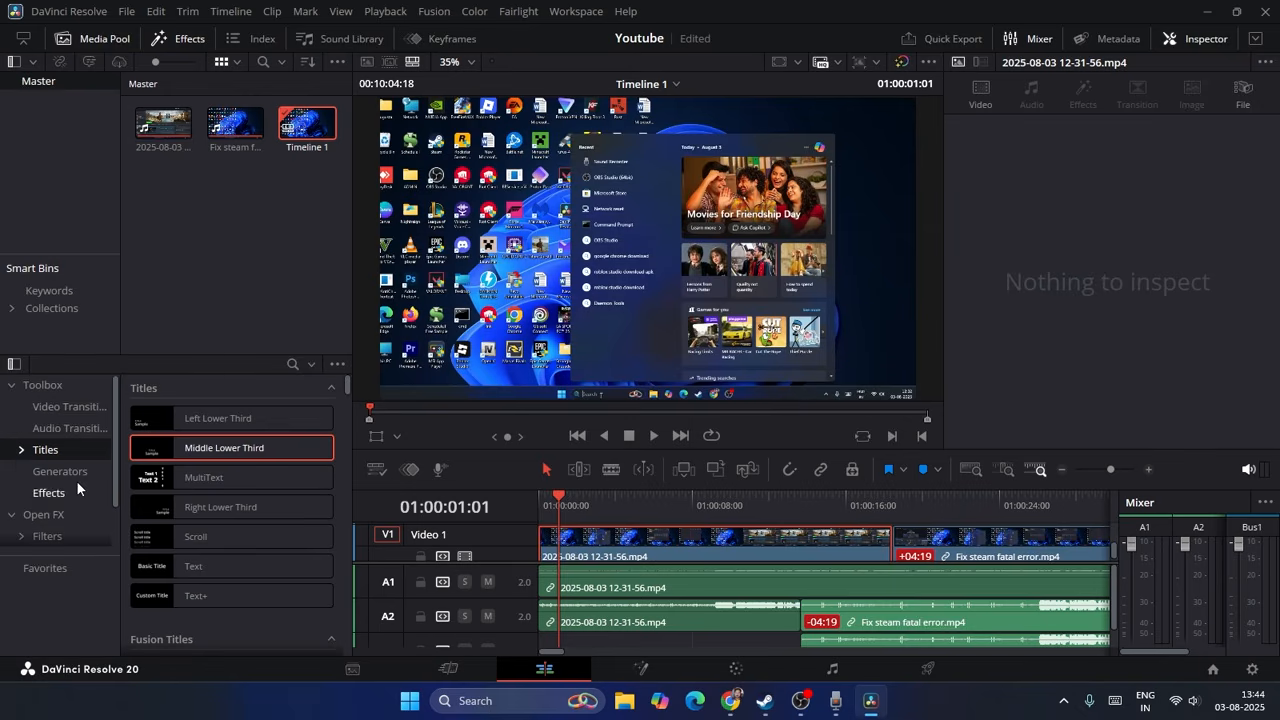
left_click(70, 408)
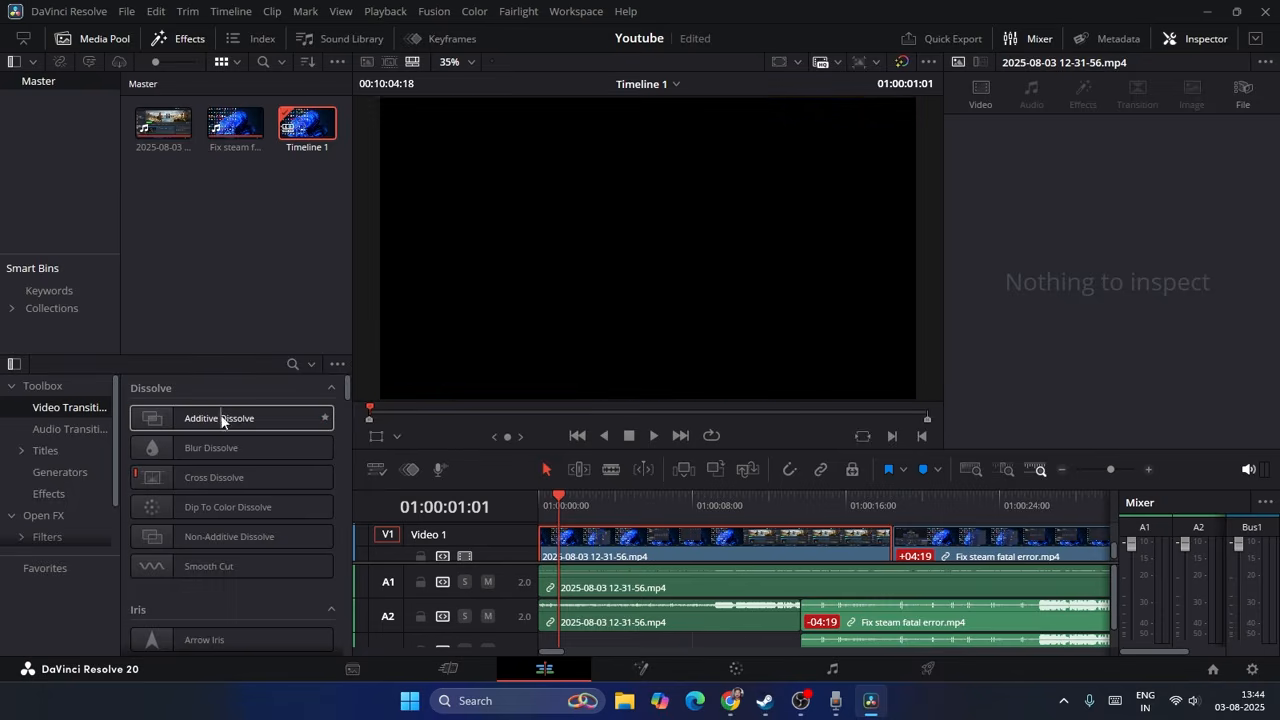
left_click_drag(219, 415, 712, 543)
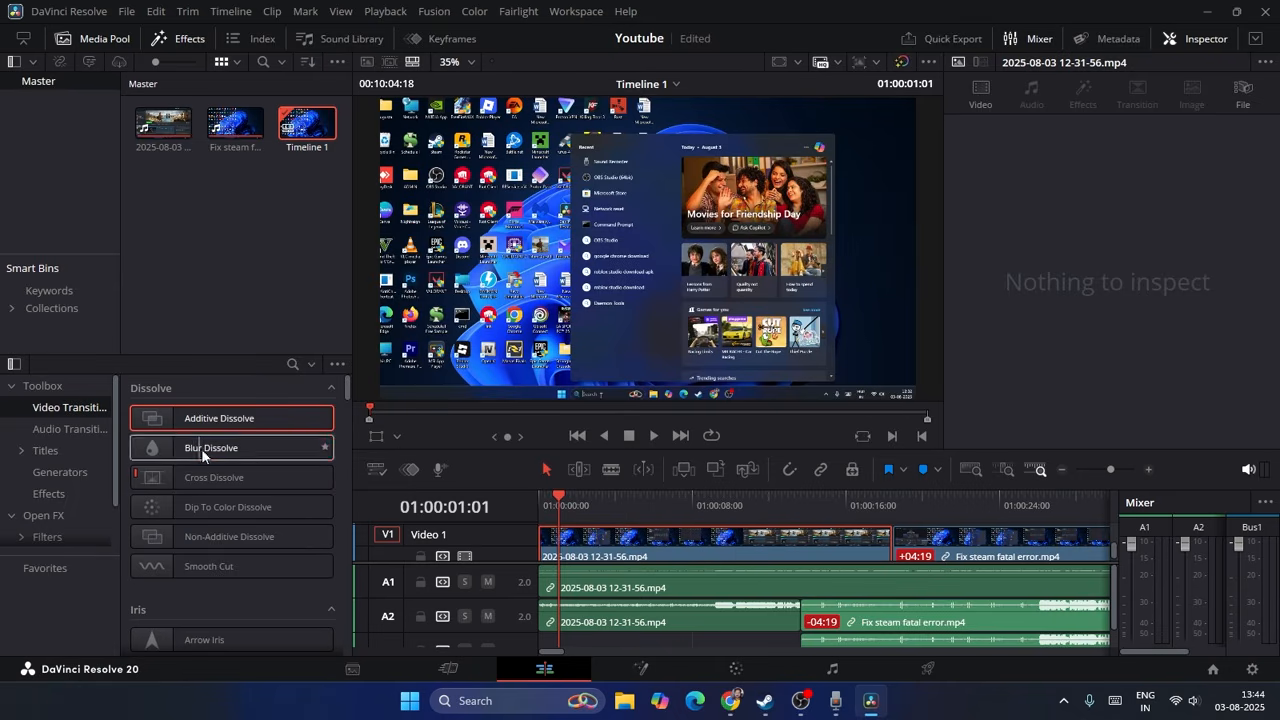
left_click(203, 449)
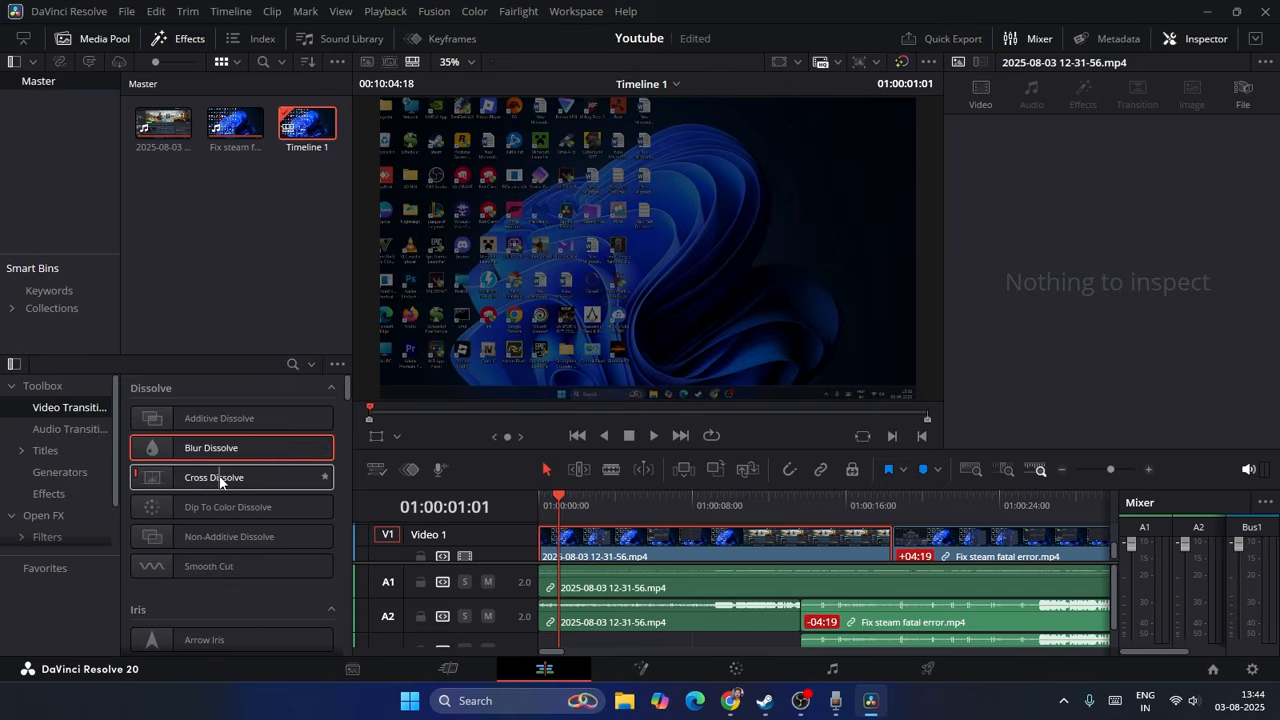
left_click(220, 480)
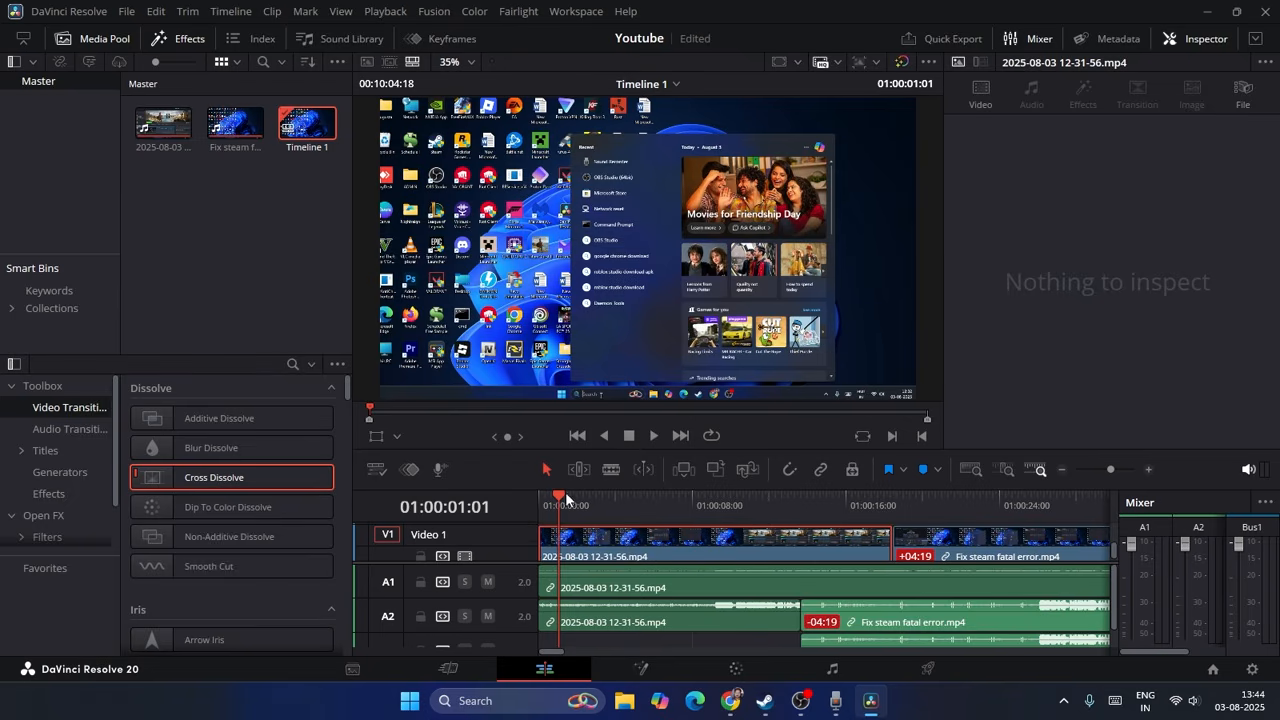
Step: Move the playhead to 01:00:15:16 and try to place a MultiText title on the first V1 clip
left_click_drag(560, 498, 840, 508)
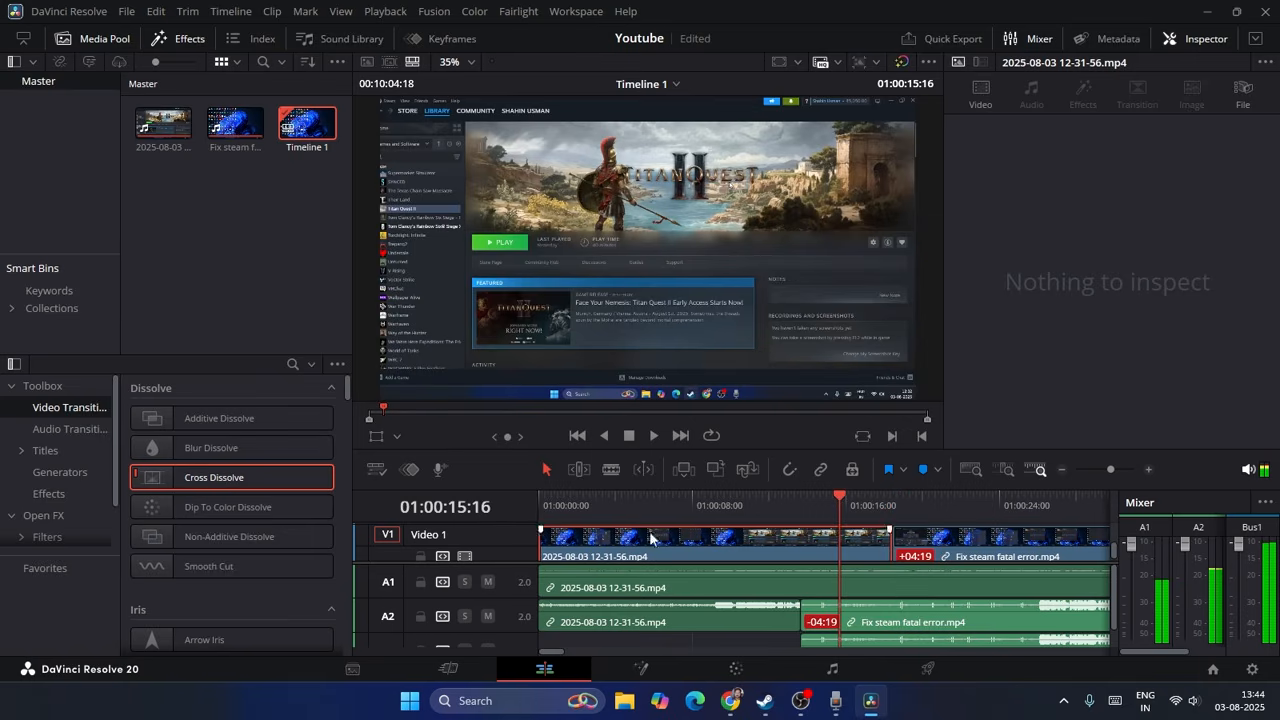
left_click(60, 452)
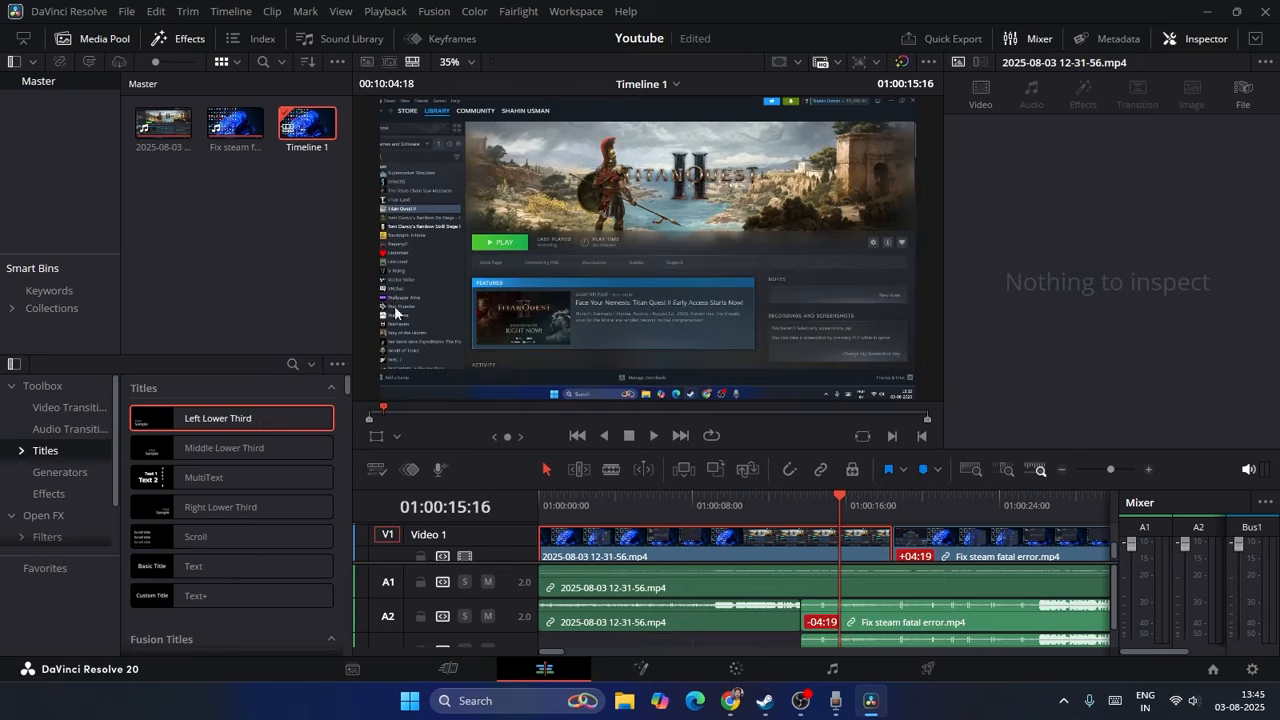
left_click(250, 452)
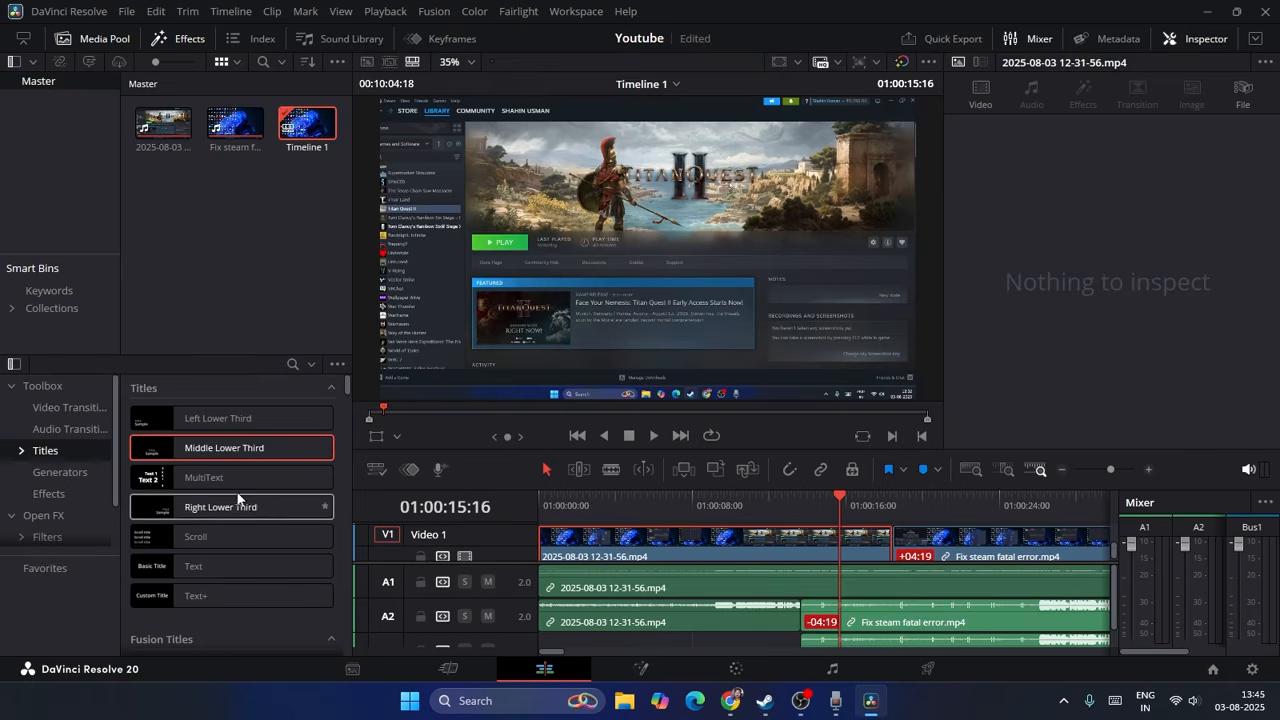
left_click_drag(190, 477, 682, 542)
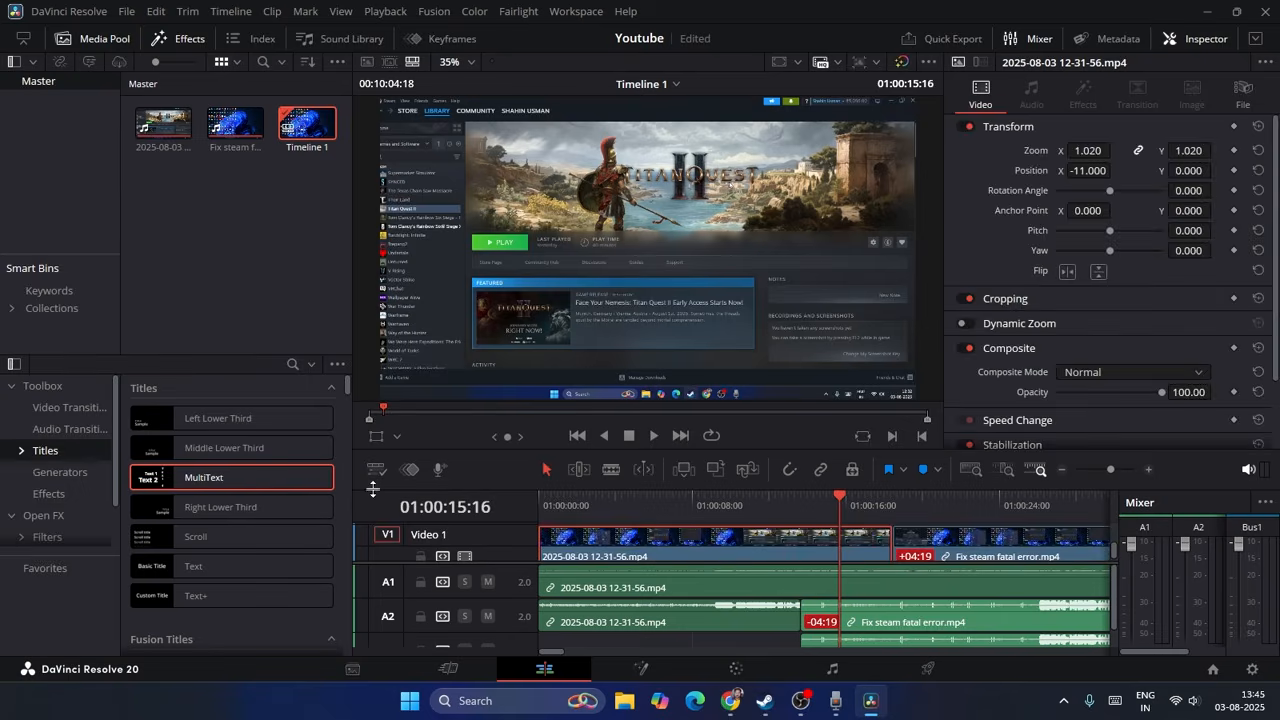
left_click(714, 531)
scroll(1059, 290, "down", 2)
scroll(1058, 295, "up", 2)
key("ctrl+z")
key("ctrl+z")
key("ctrl+z")
key("ctrl+z")
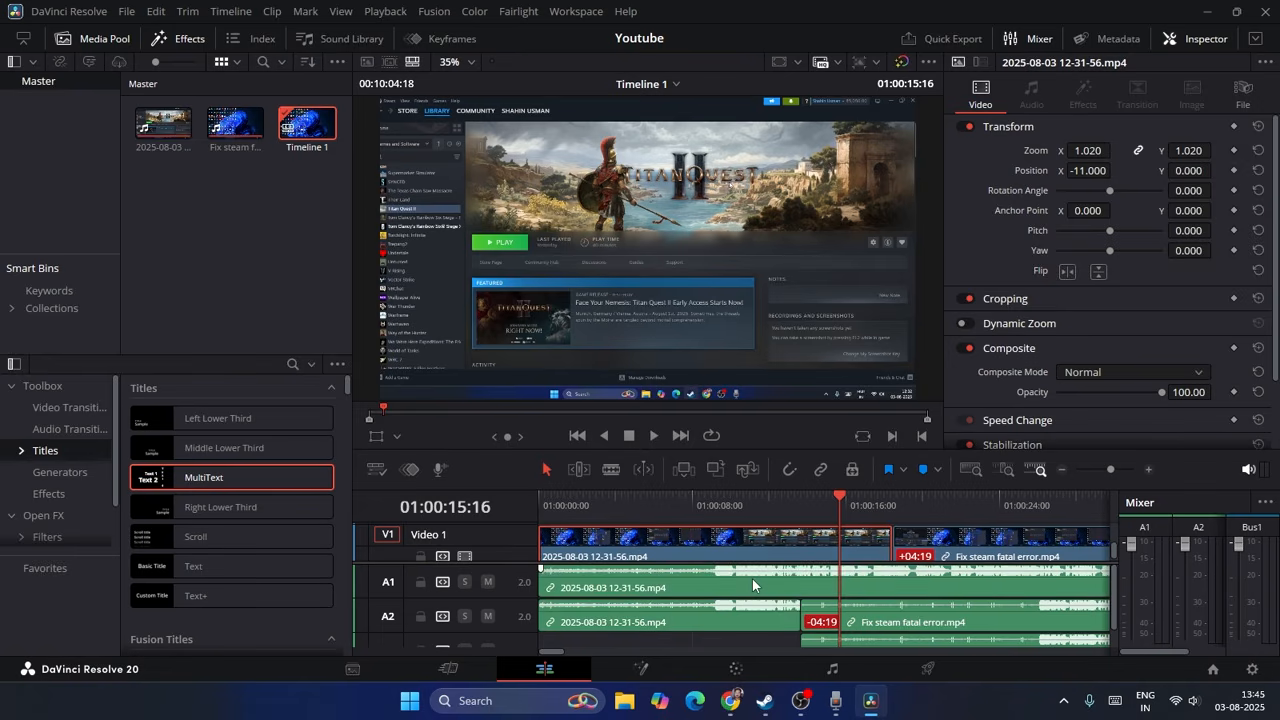
key("ctrl+z")
key("ctrl+z")
key("ctrl+z")
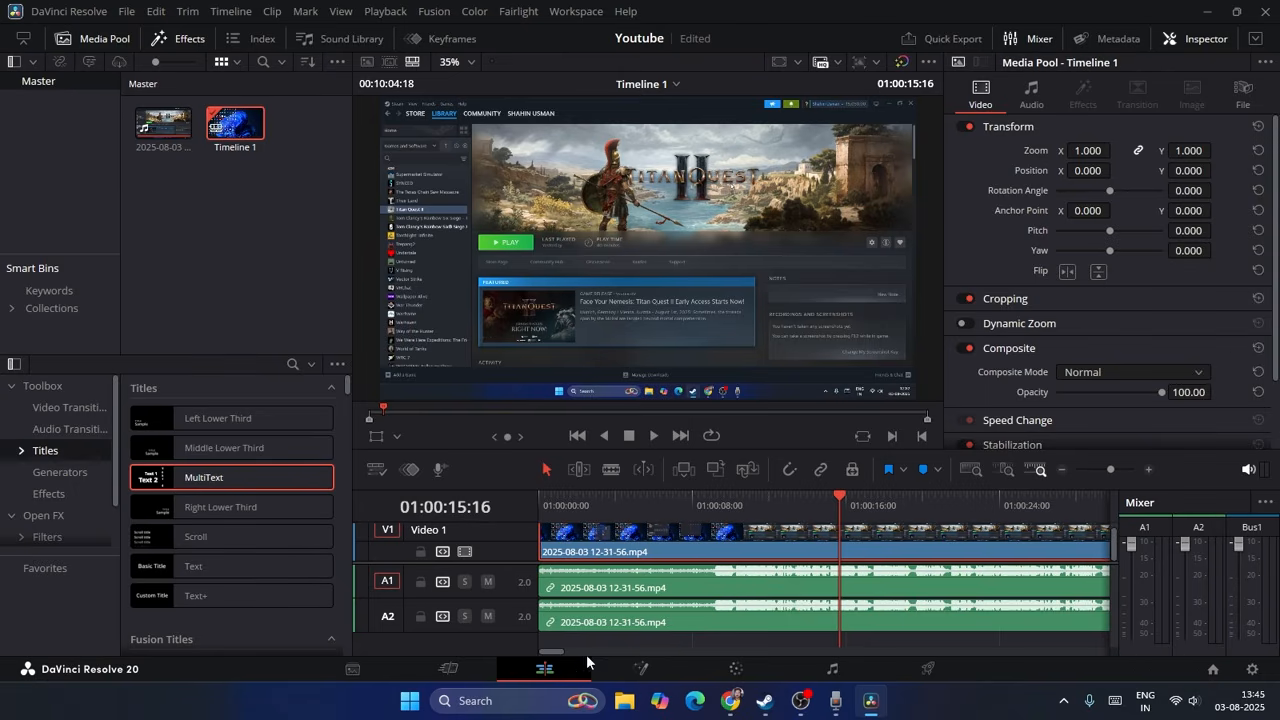
Step: Return the playhead to 01:00:00:00 and try to drop a MultiText title onto the V1 clip
left_click_drag(827, 499, 538, 508)
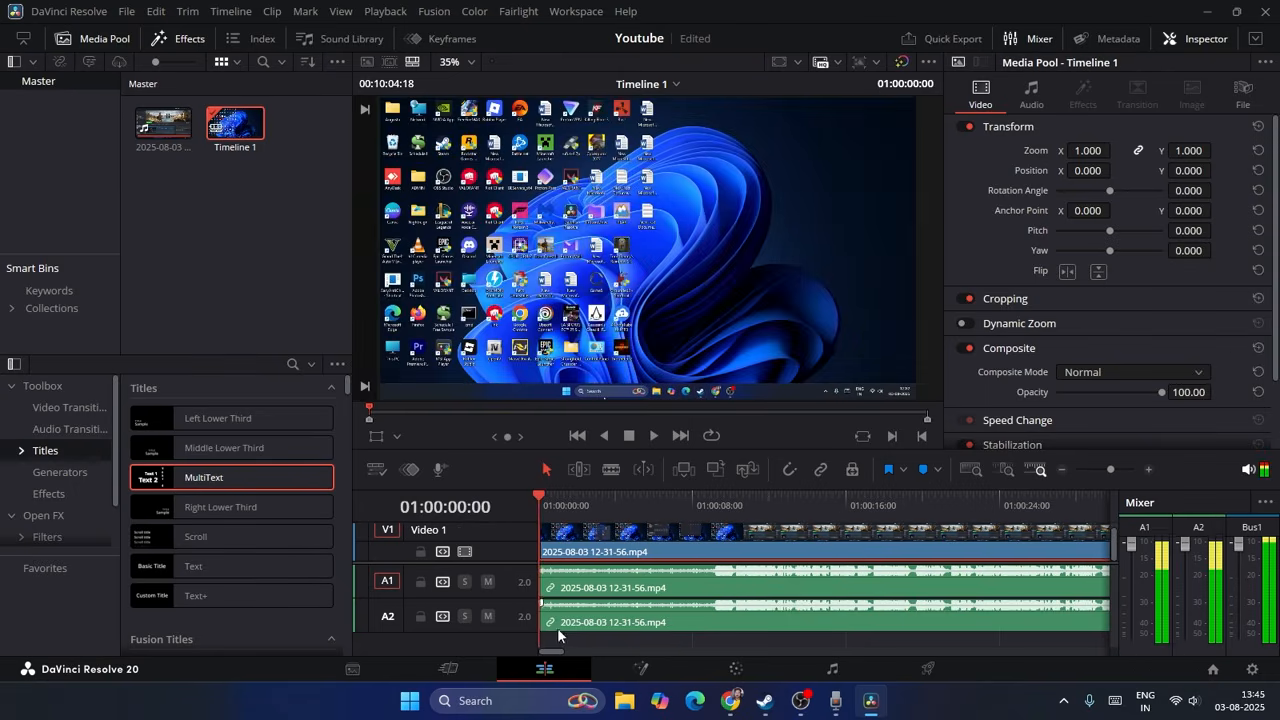
left_click_drag(553, 652, 518, 642)
left_click_drag(170, 481, 656, 546)
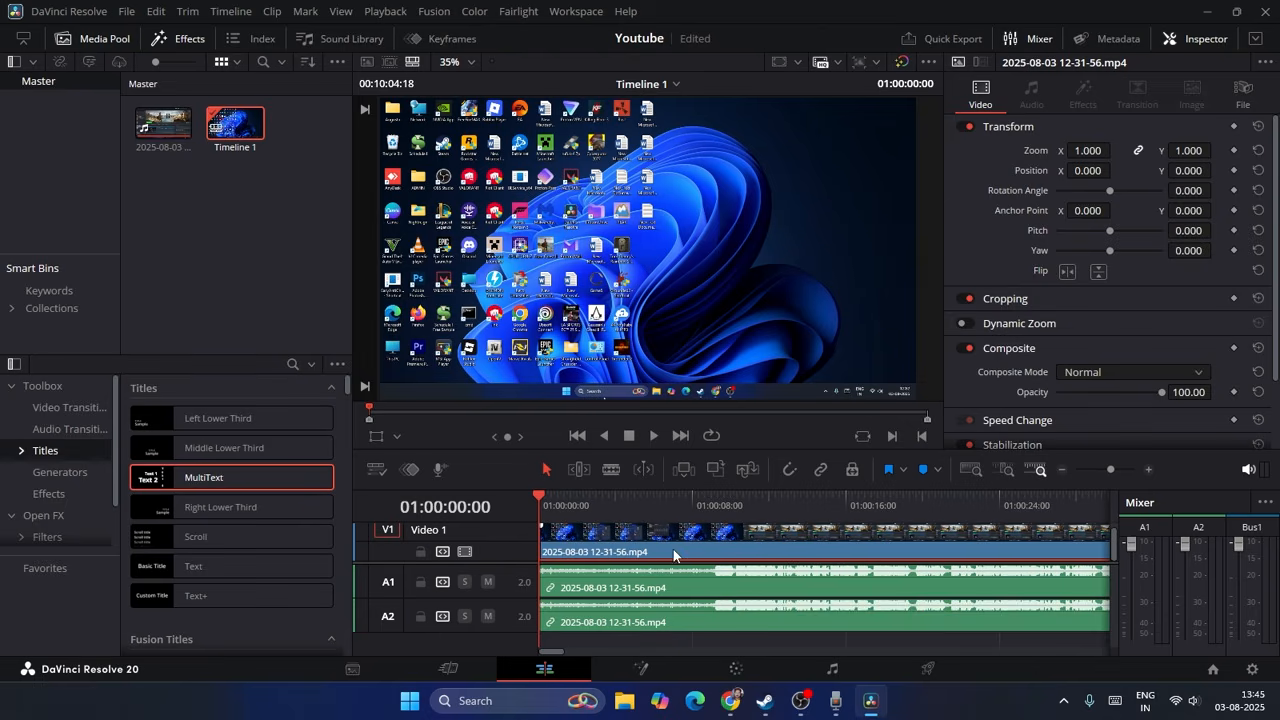
Step: Open the V1 clip in the source viewer and examine the metadata and audio properties of the timeline clips
double_click(687, 536)
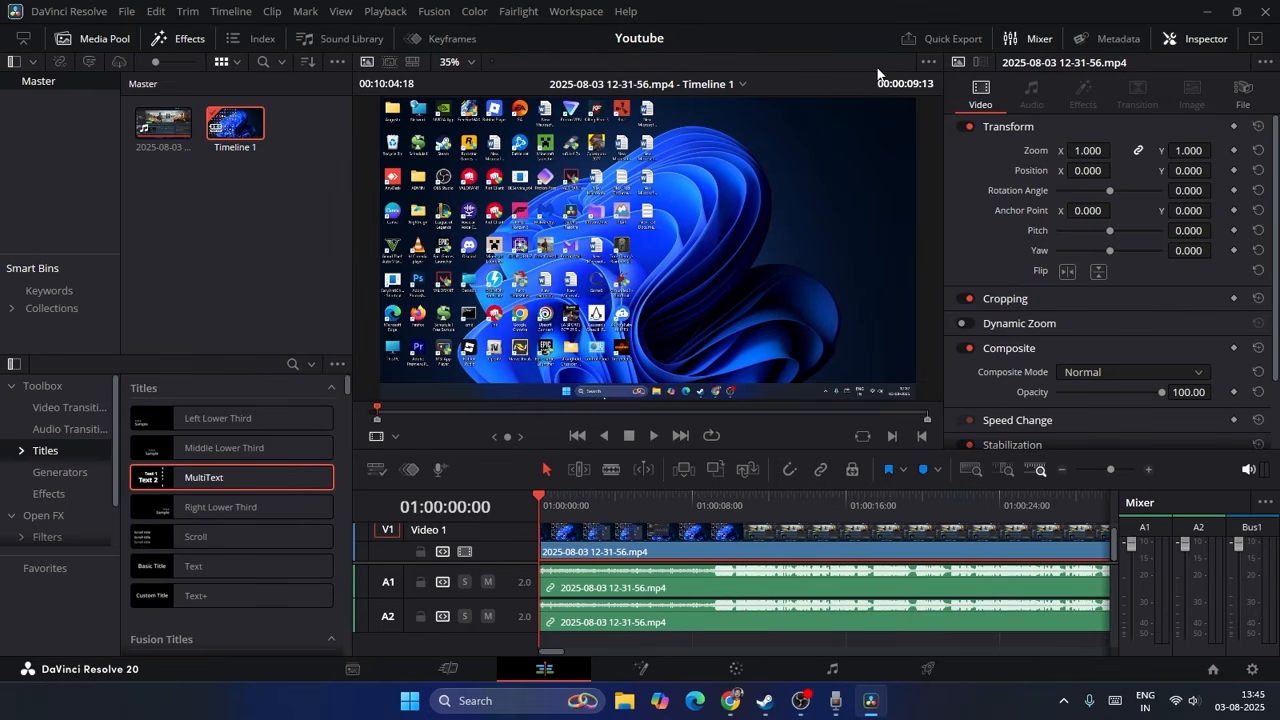
left_click(742, 84)
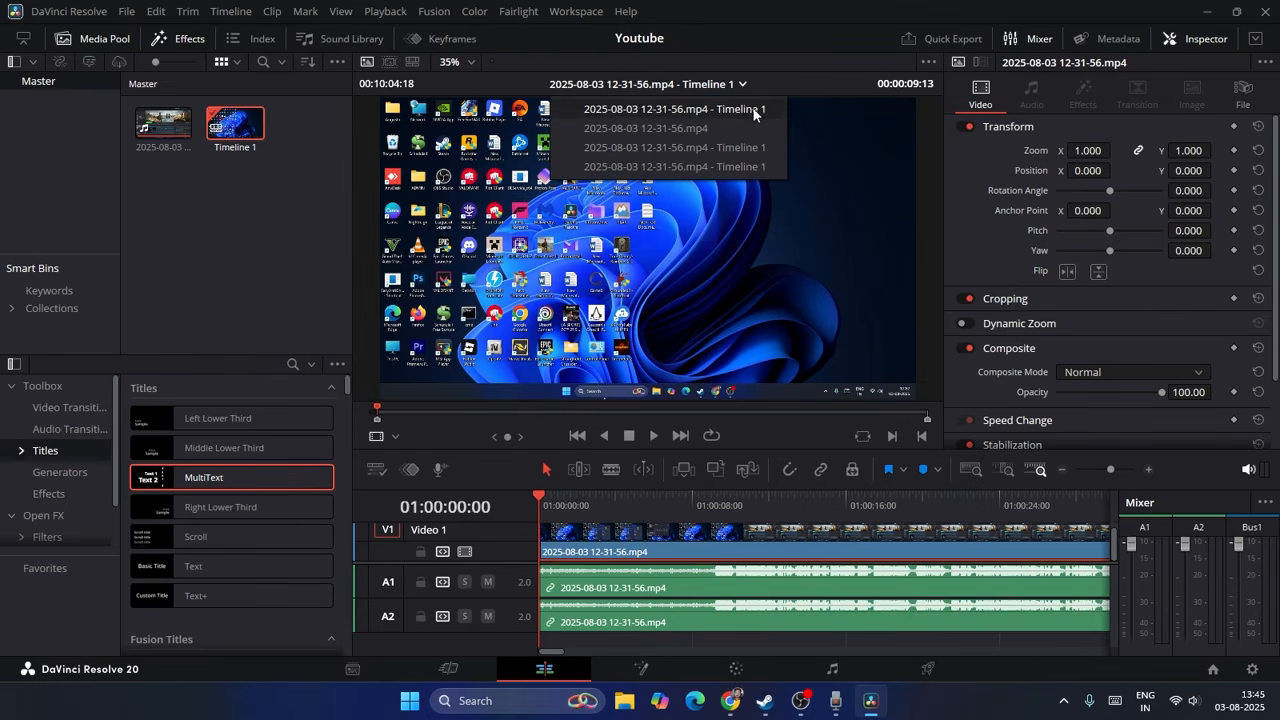
left_click(752, 107)
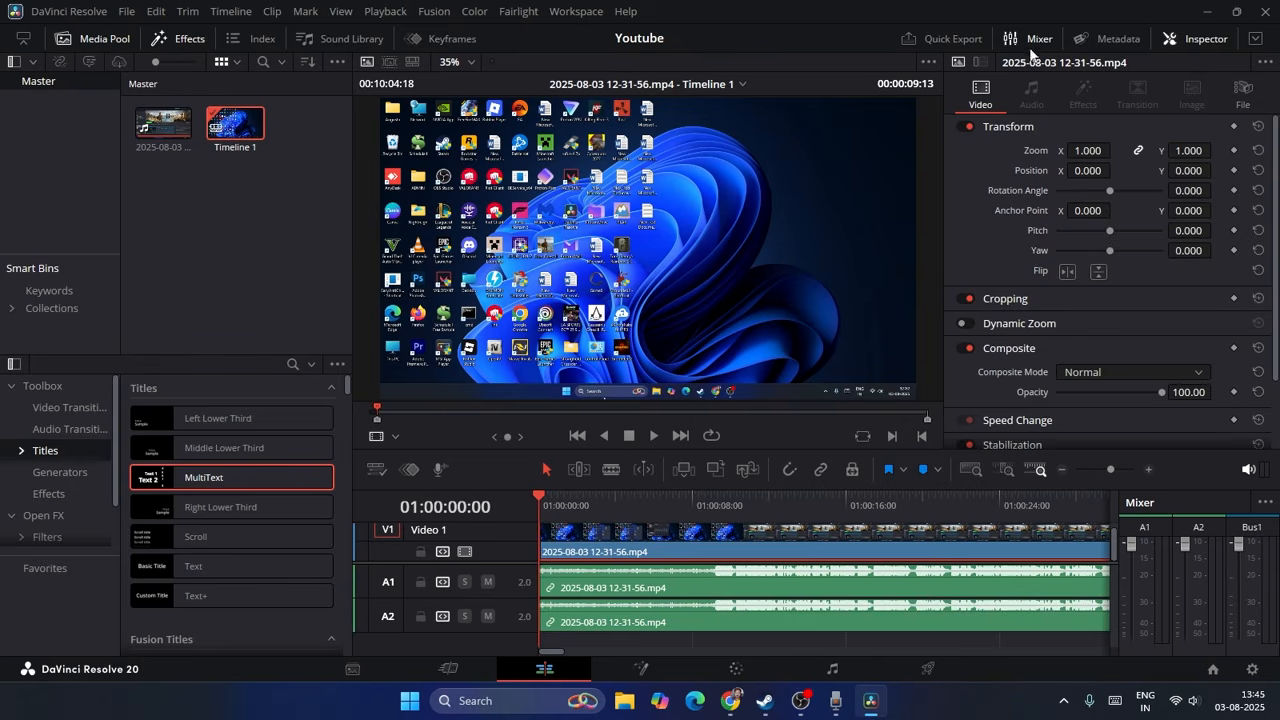
left_click(1118, 38)
left_click(1120, 40)
left_click(858, 553)
left_click(856, 583)
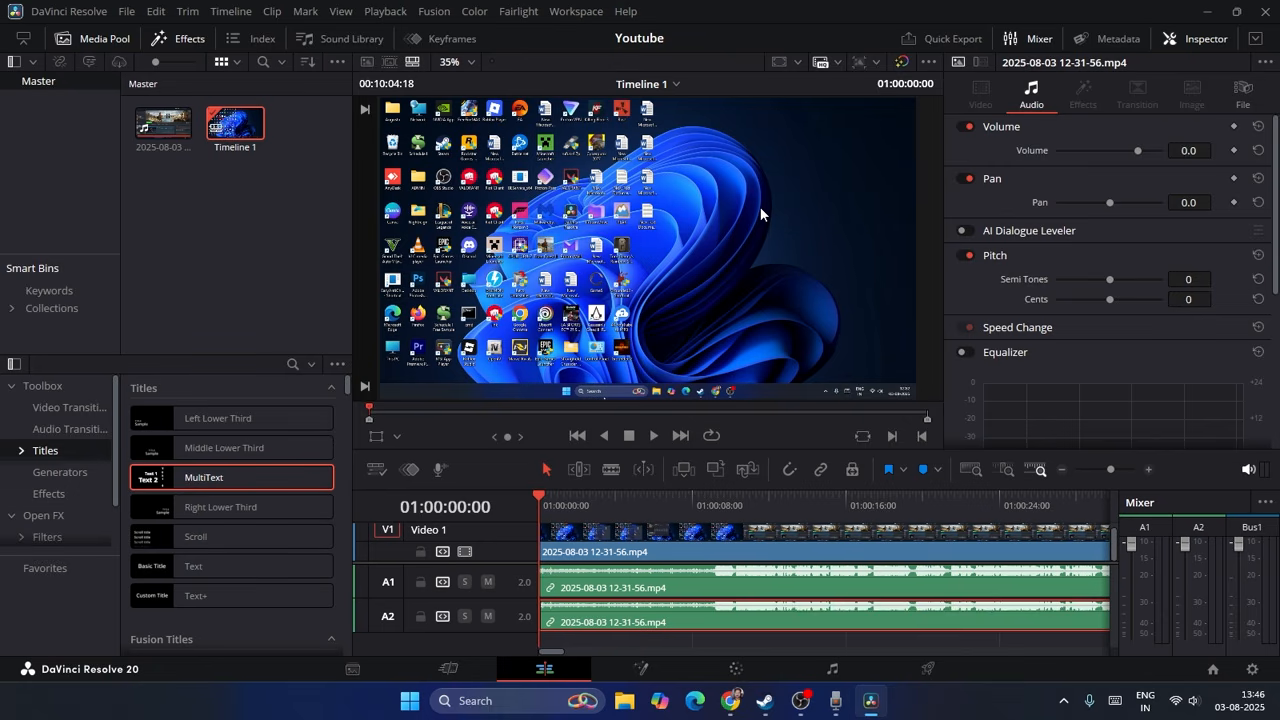
Step: Open the render settings for Timeline 1, set the file name to youtube and browse the possible save locations
left_click(930, 678)
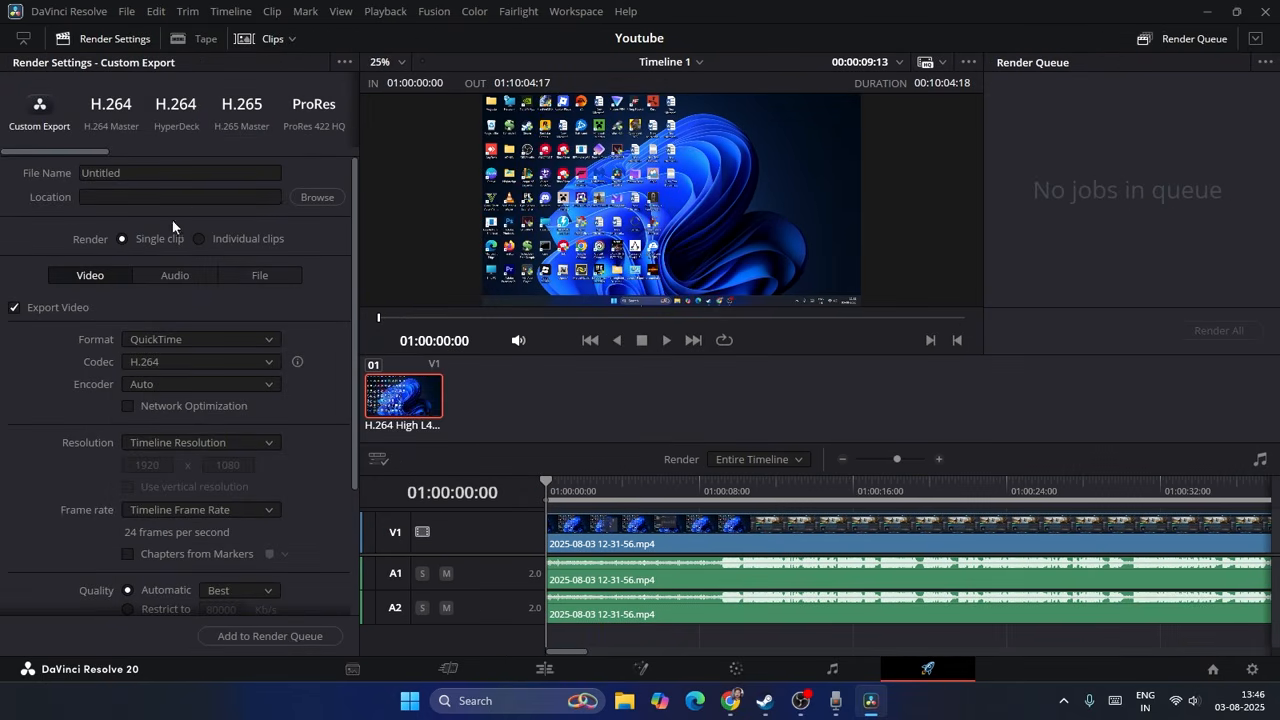
left_click(131, 175)
key("BackSpace")
key("BackSpace")
key("BackSpace")
key("BackSpace")
key("BackSpace")
key("BackSpace")
key("BackSpace")
key("BackSpace")
type("youtube")
left_click(163, 196)
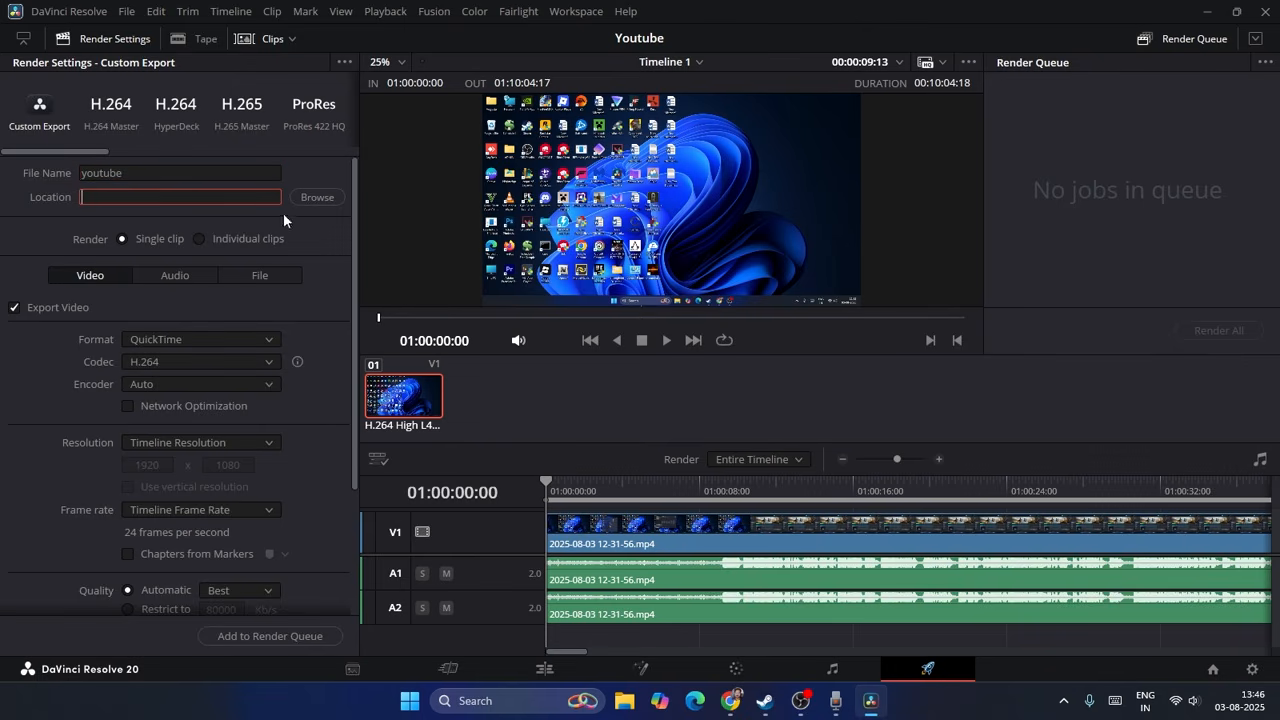
left_click(314, 200)
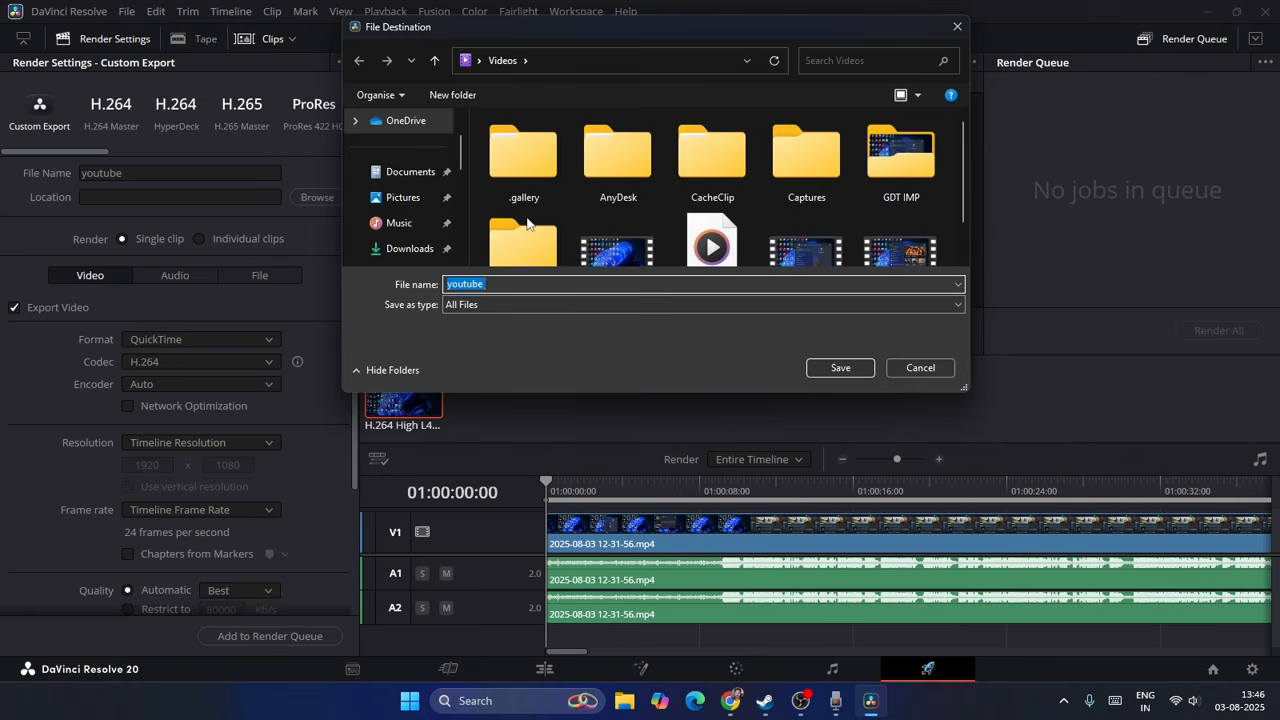
left_click(920, 367)
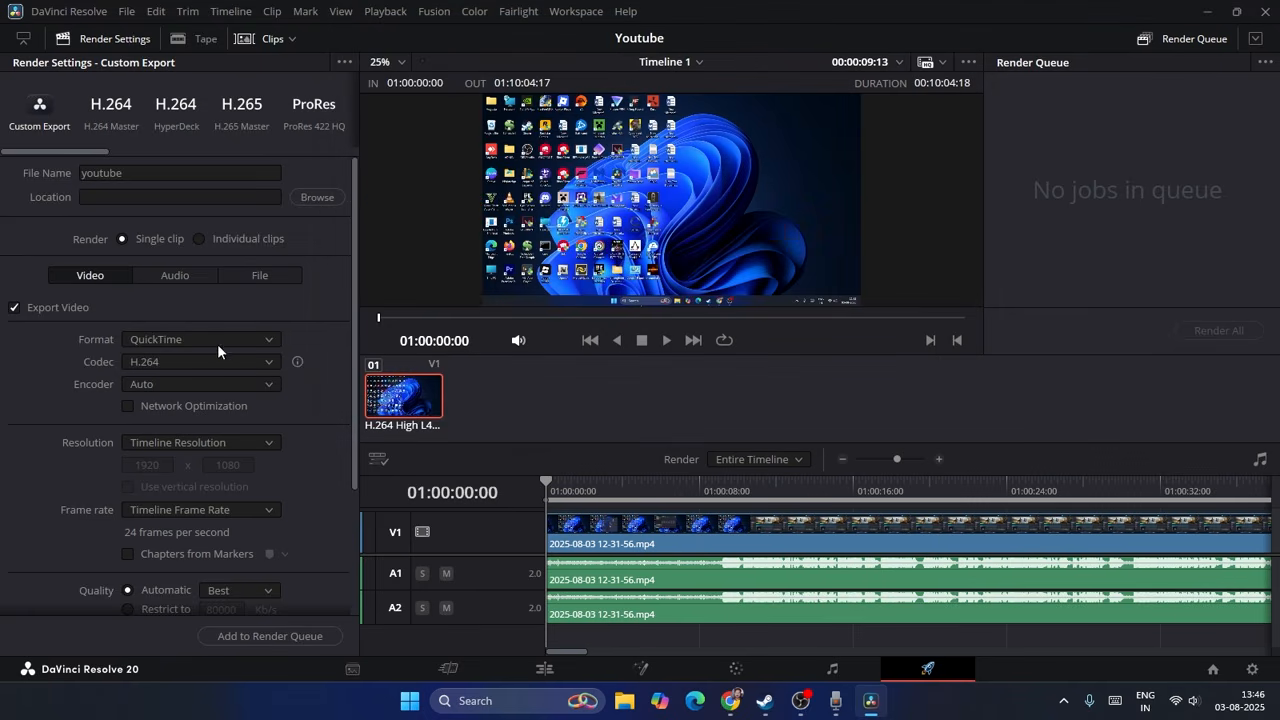
Step: Add Timeline 1 to the render queue, saving the youtube file in the Videos folder
scroll(307, 346, "down", 5)
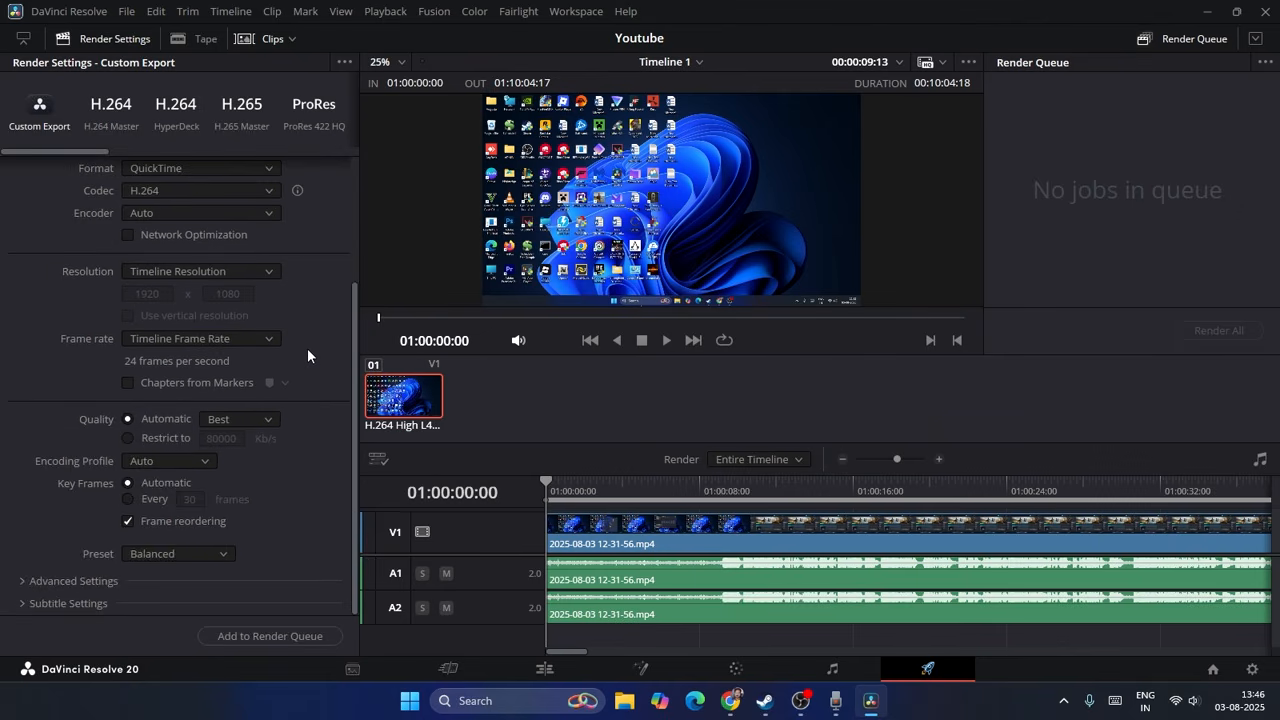
scroll(307, 349, "up", 5)
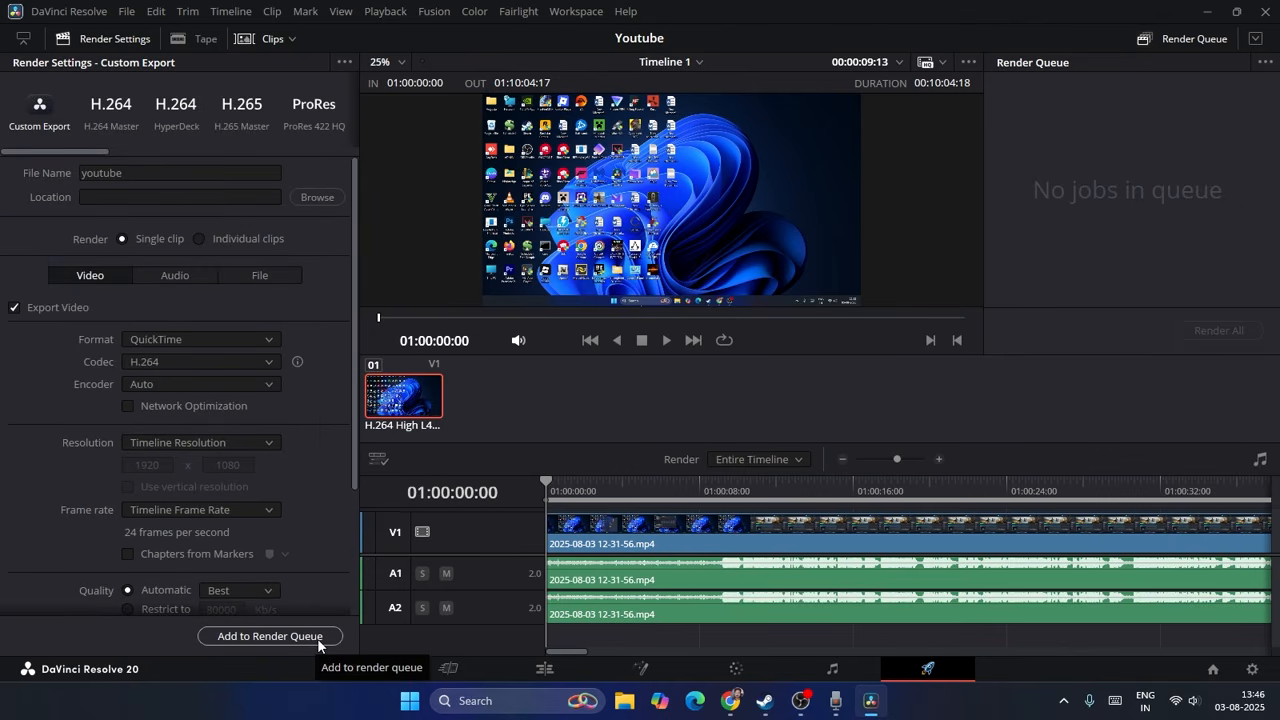
left_click(317, 638)
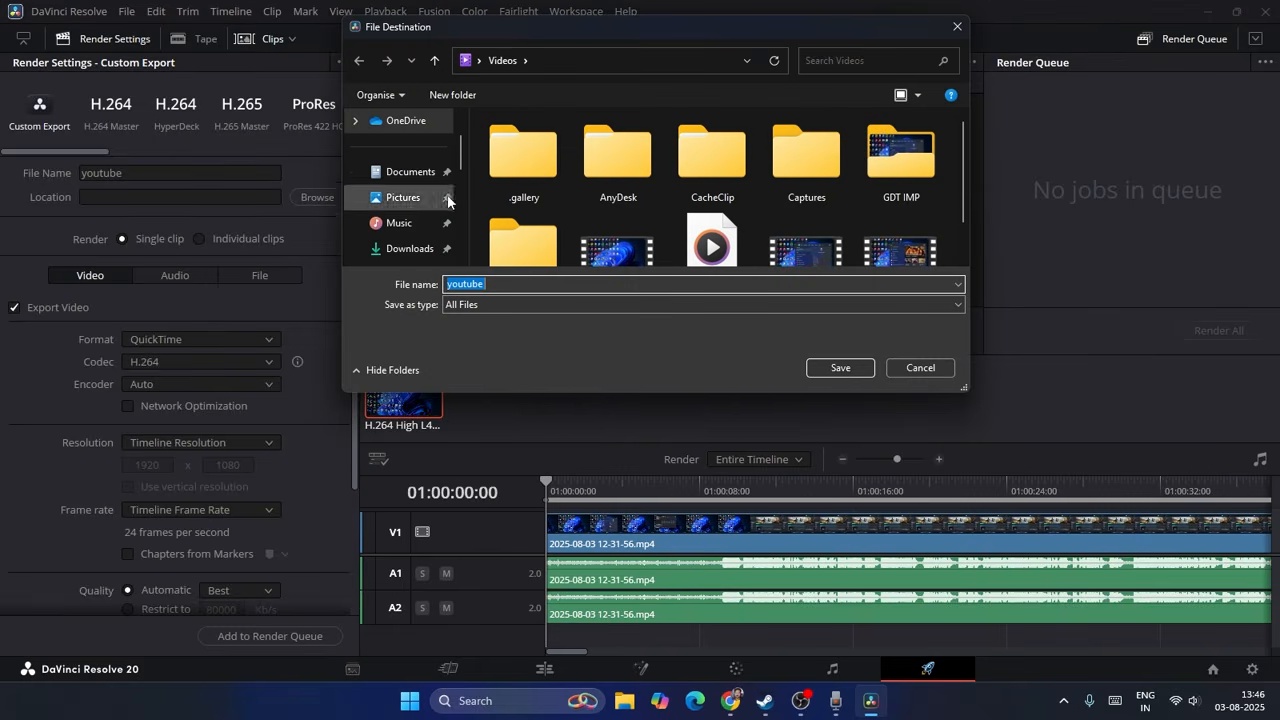
left_click(859, 373)
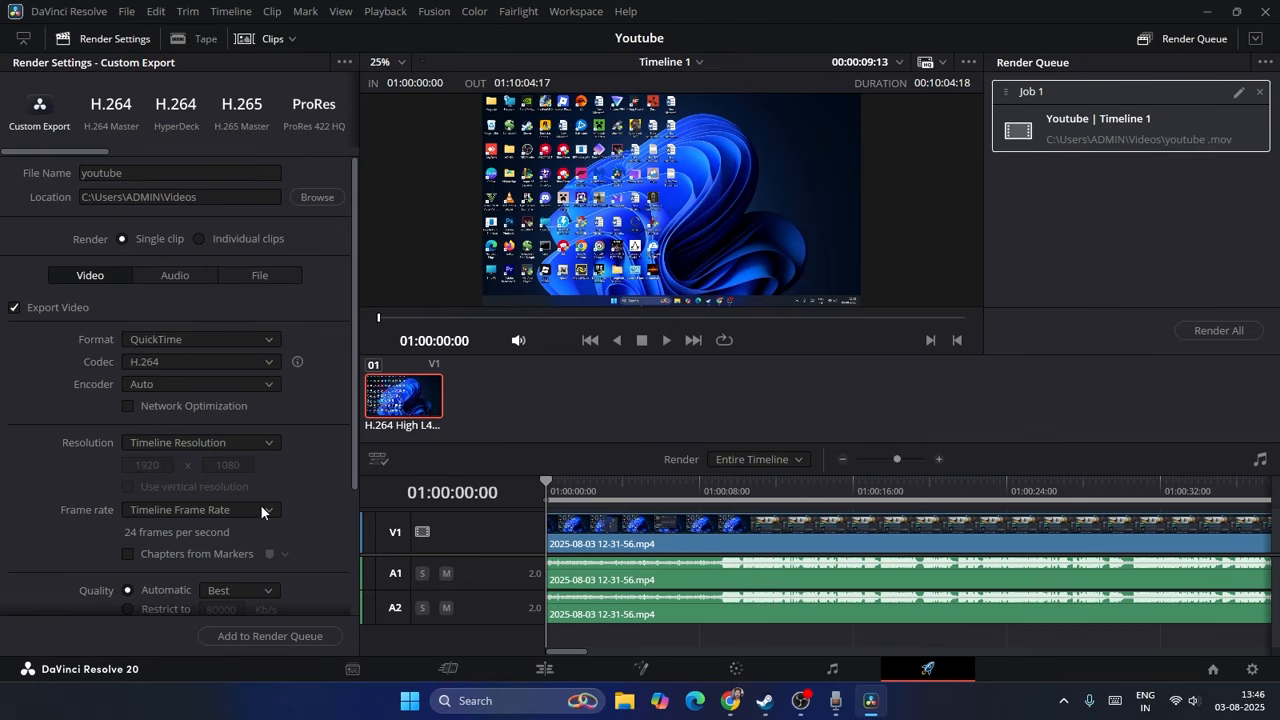
Step: Review the render settings, the save location and the queued render job
scroll(284, 392, "down", 5)
scroll(284, 392, "up", 5)
left_click(186, 196)
left_click(1196, 39)
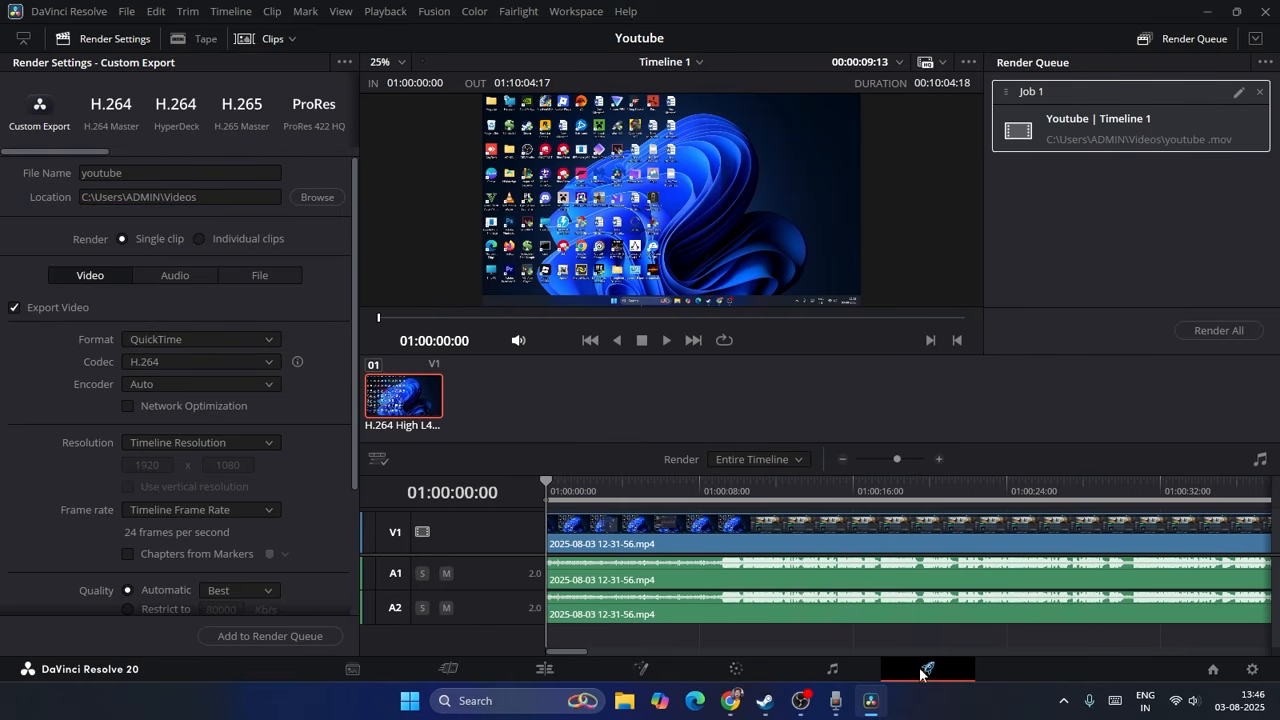